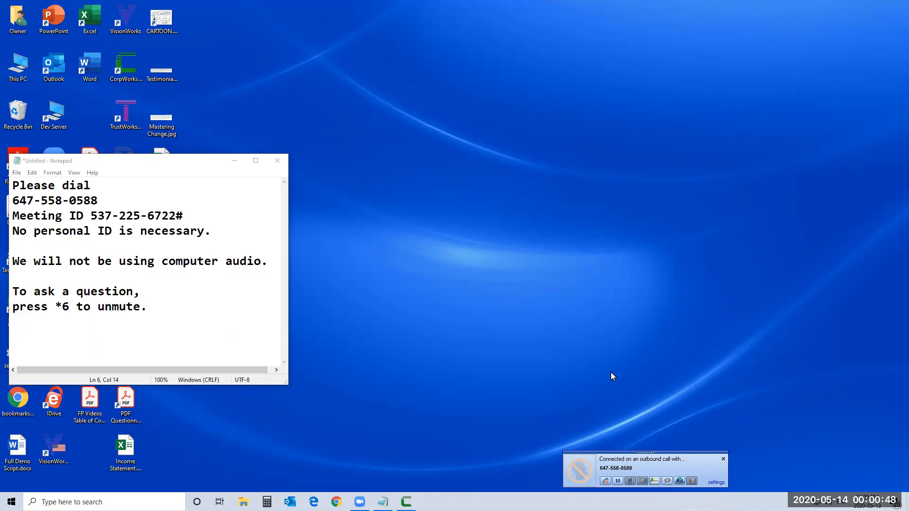
Switch to CorpWorks and move its window clear of the Notepad dial-in notes.
click(406, 502)
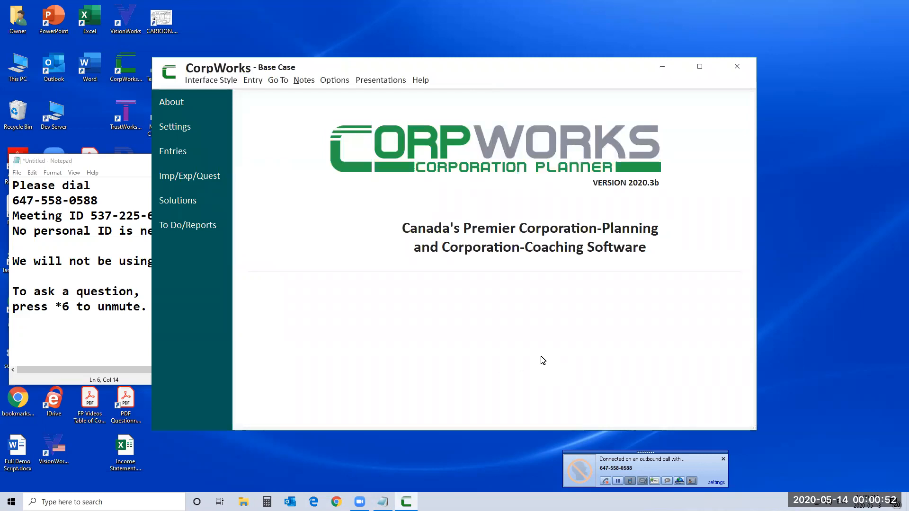
drag(336, 66, 338, 66)
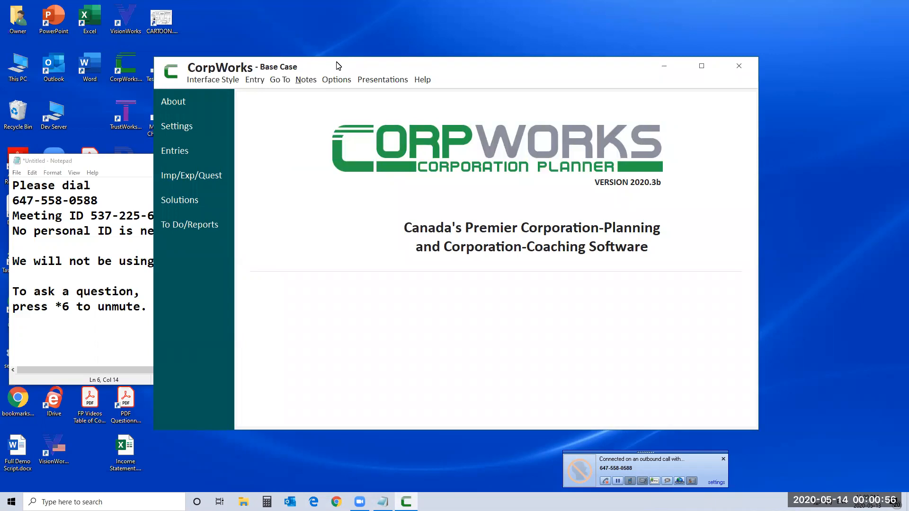
drag(337, 63, 455, 60)
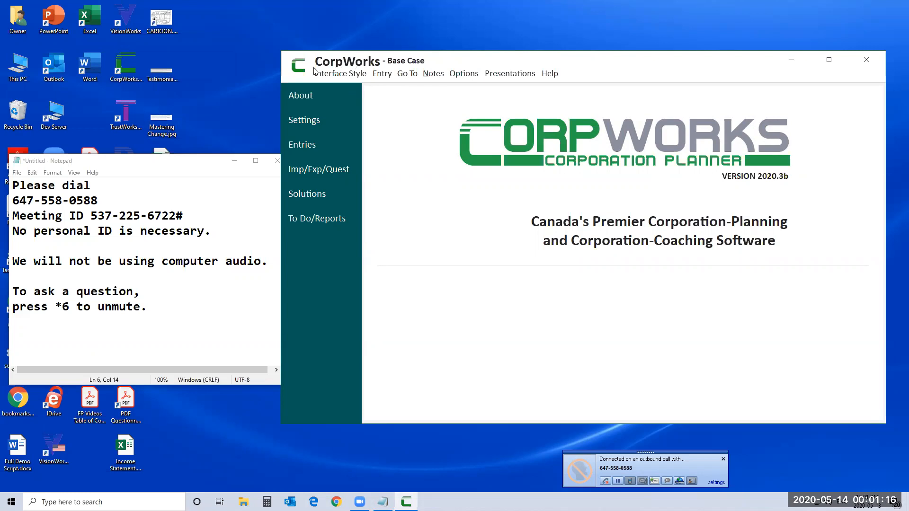
Start a new participant of type Corporation on the About page.
click(304, 96)
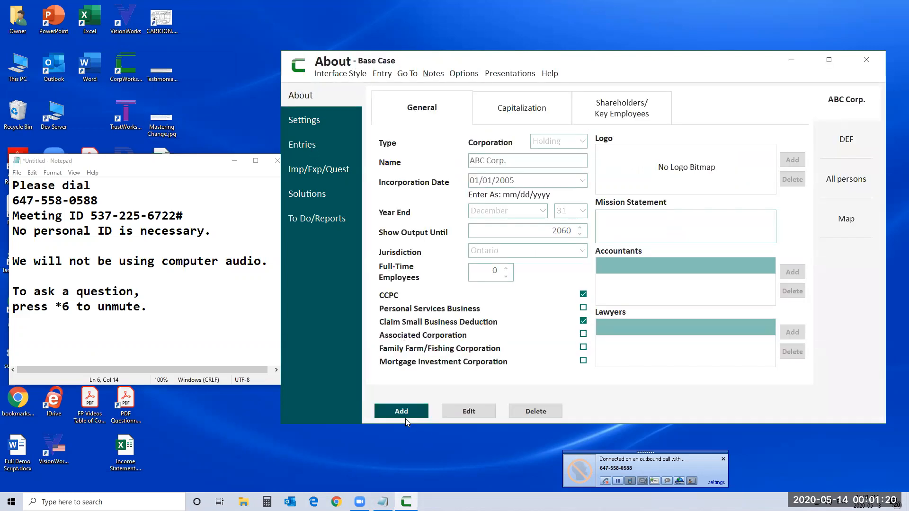
click(405, 416)
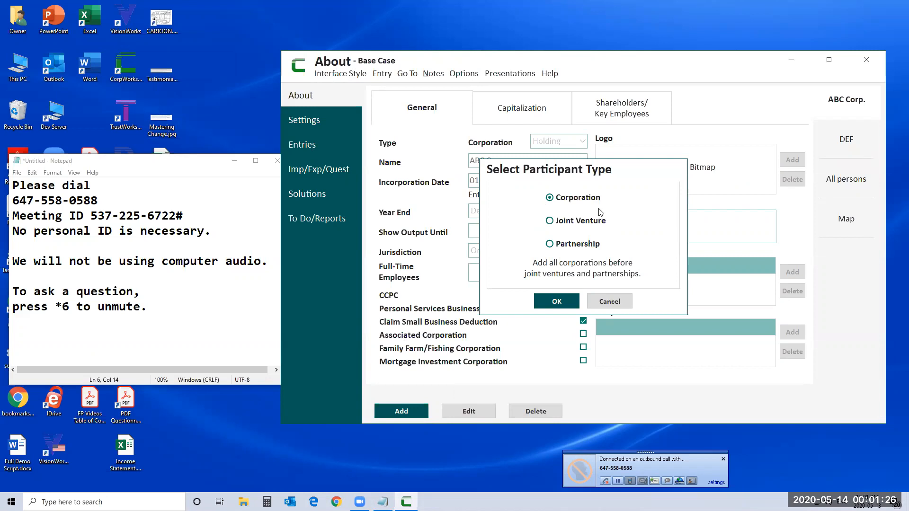
click(558, 304)
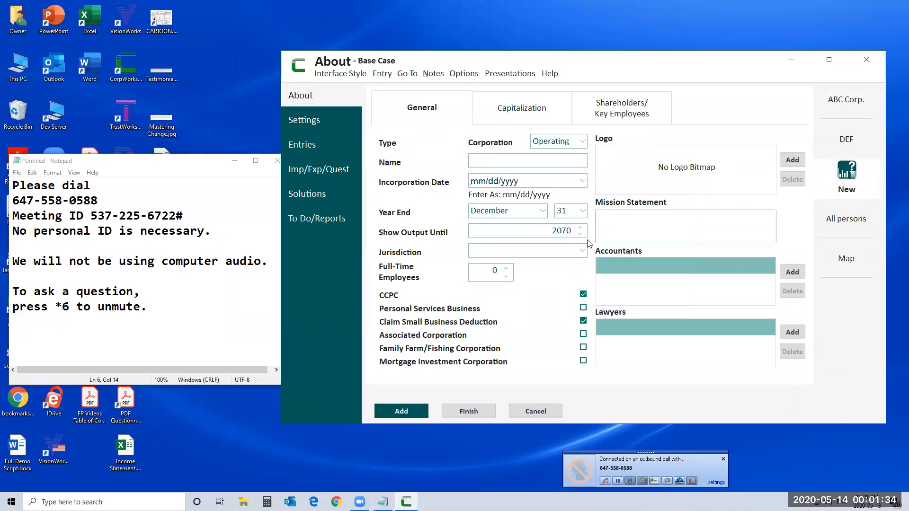
Fill in the new corporation's general details: Operating type, name GHI, incorporation date 01/01/2019, and Ontario jurisdiction.
click(585, 145)
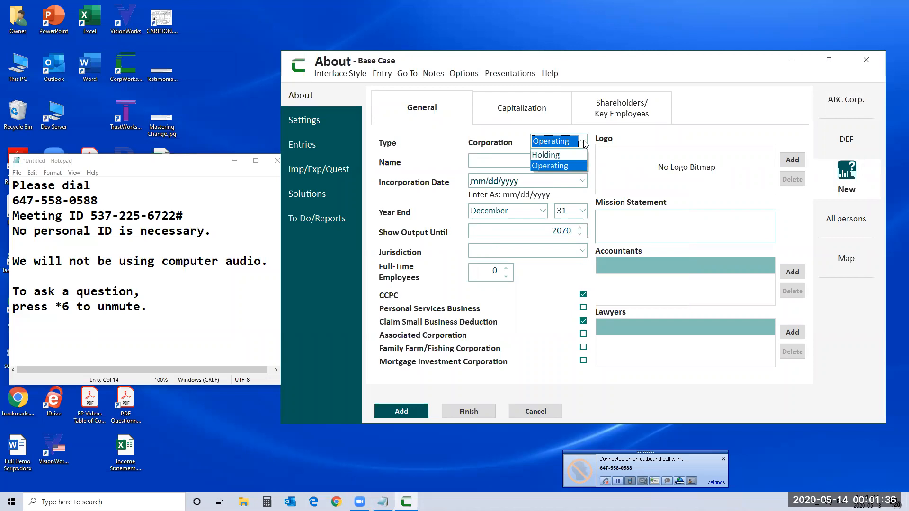
click(486, 146)
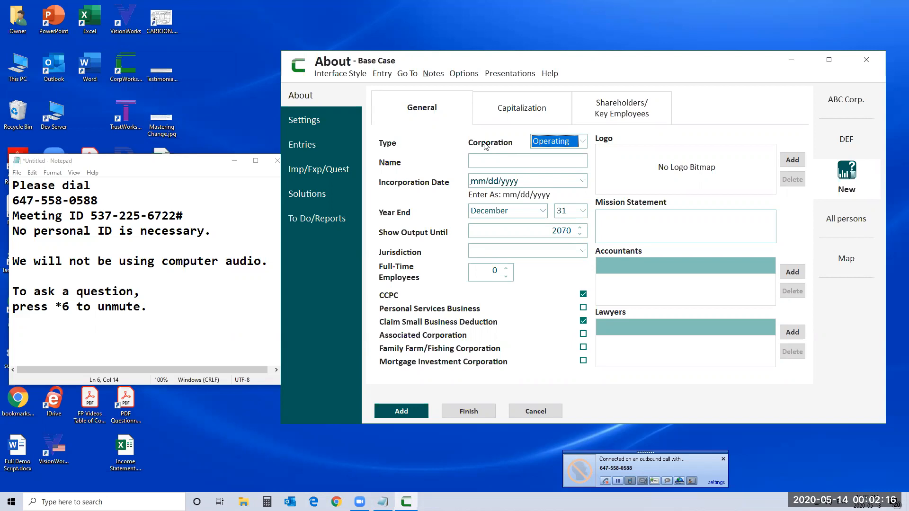
click(492, 157)
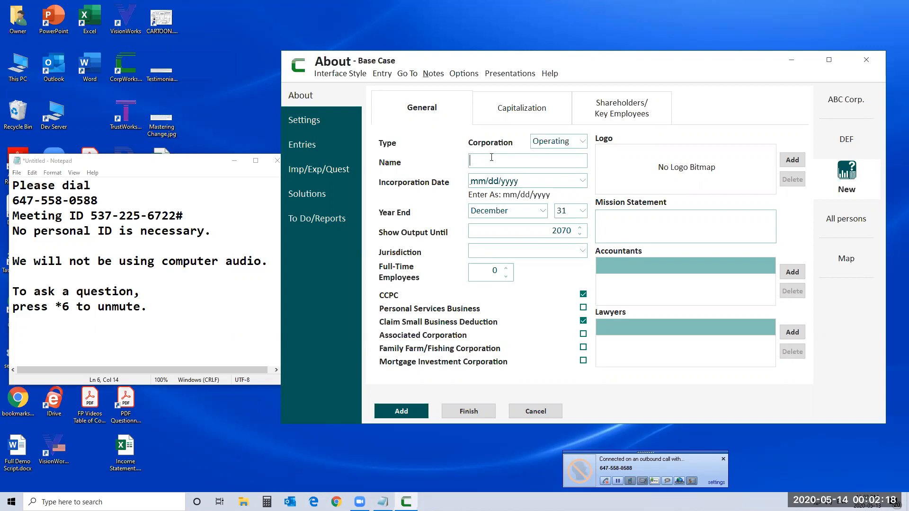
text(GHI)
click(521, 182)
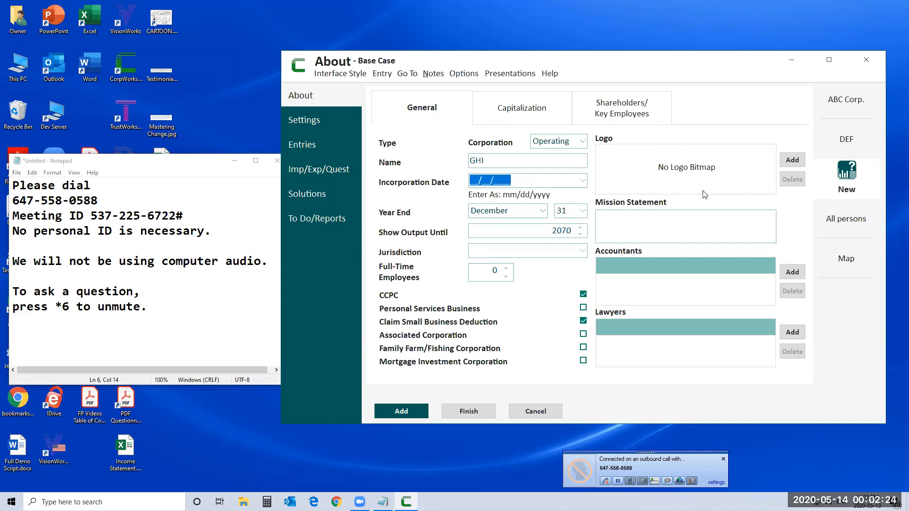
text(01/01/201)
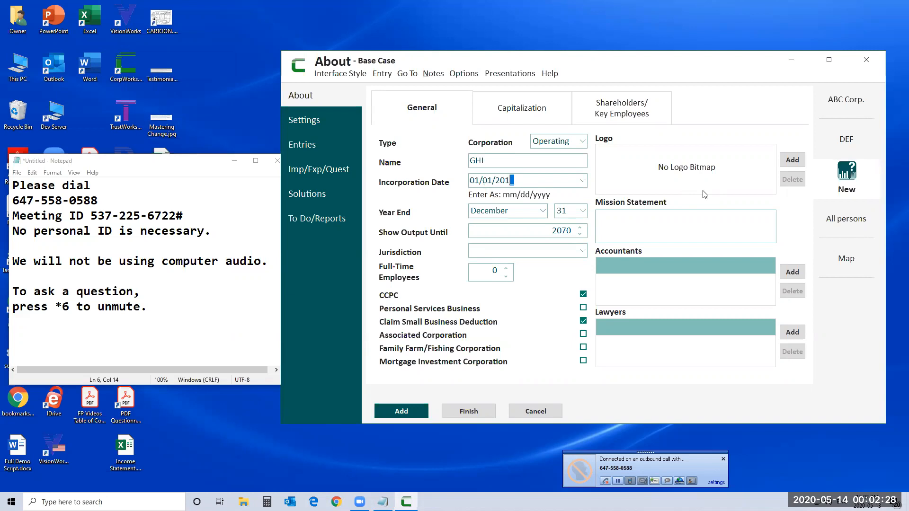
text(9)
click(582, 251)
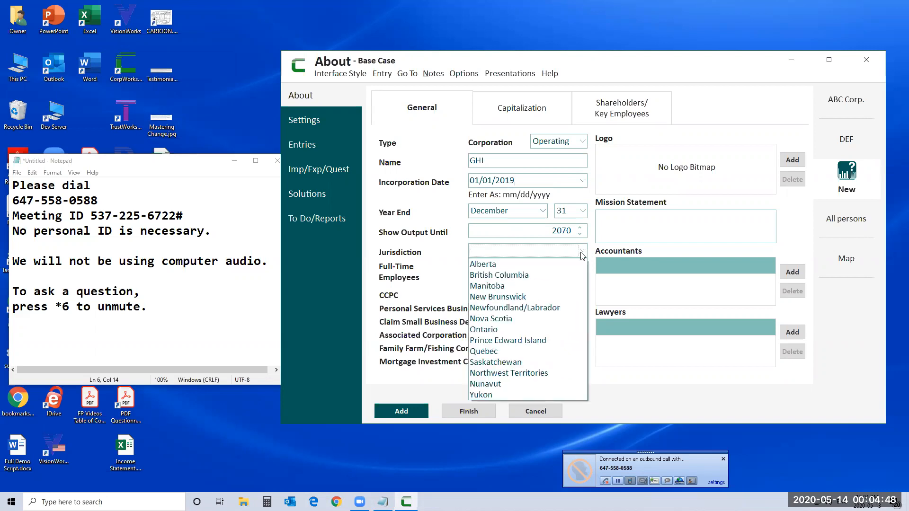
click(496, 331)
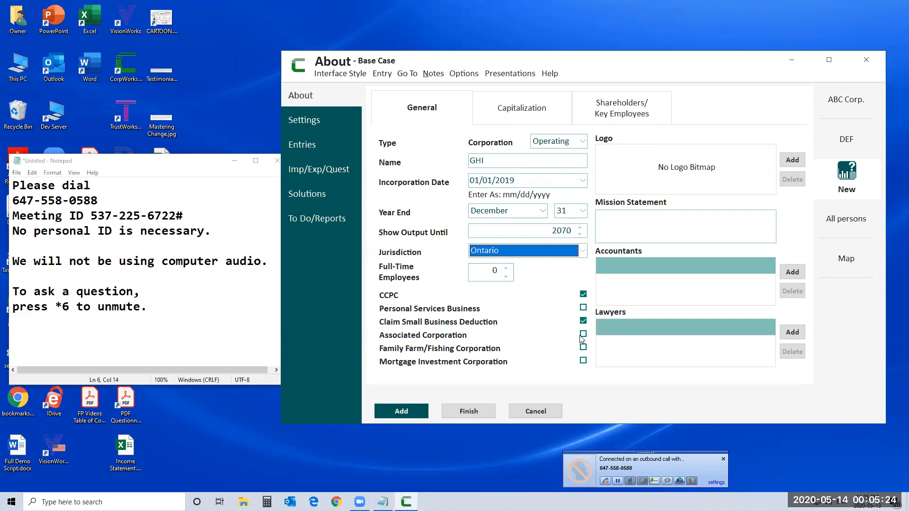
Add a share line to the new corporation's capitalization with type Common and class A.
click(523, 111)
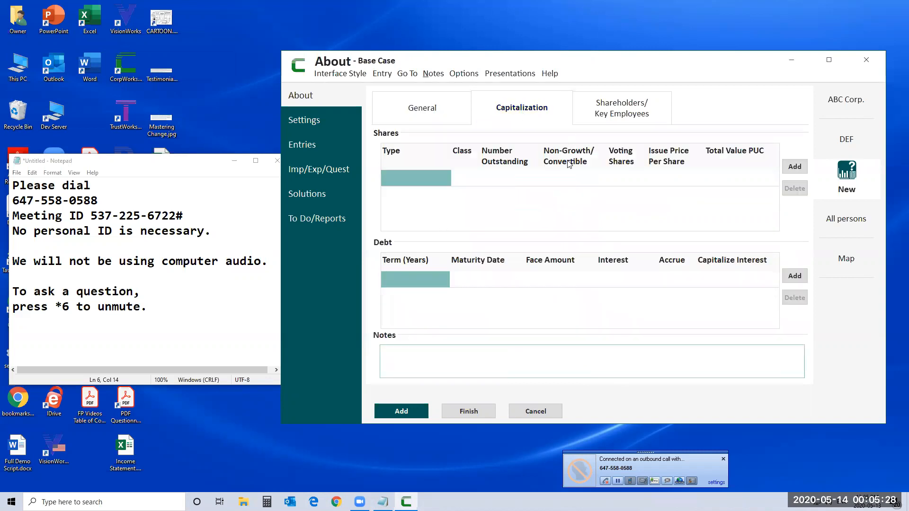
click(794, 168)
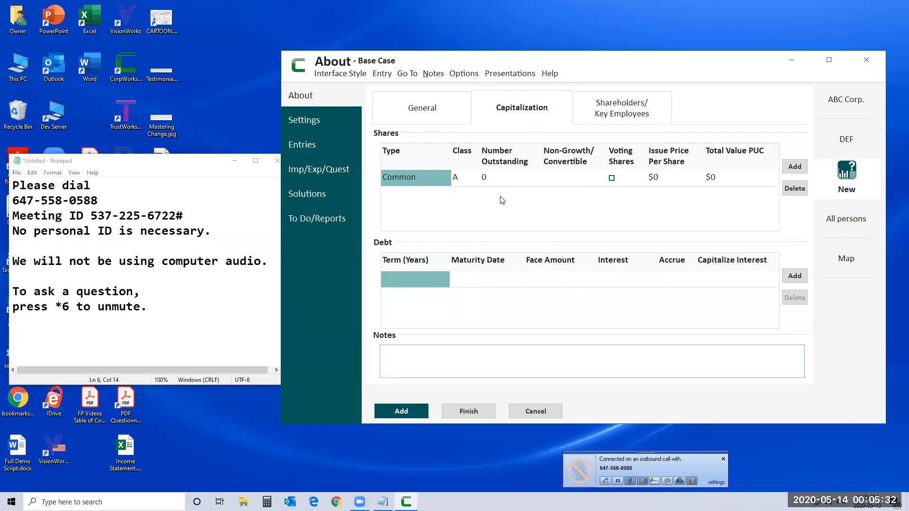
click(425, 182)
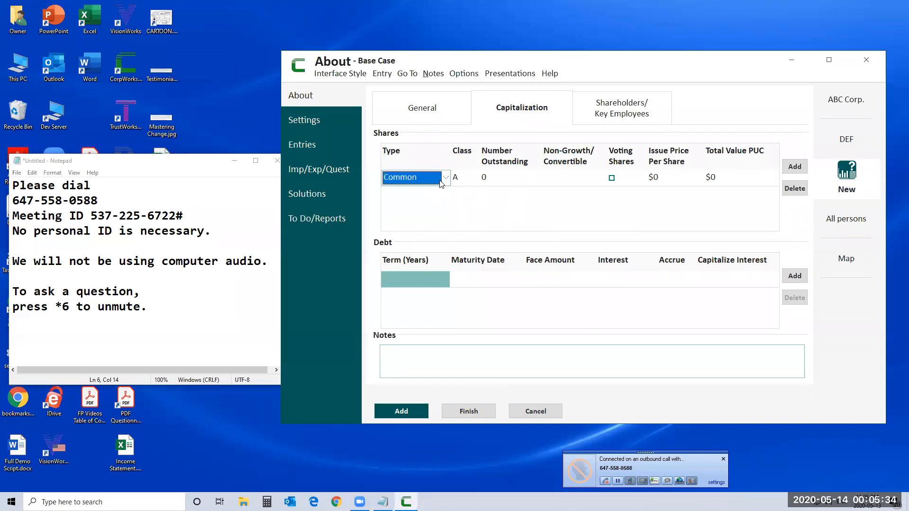
click(441, 182)
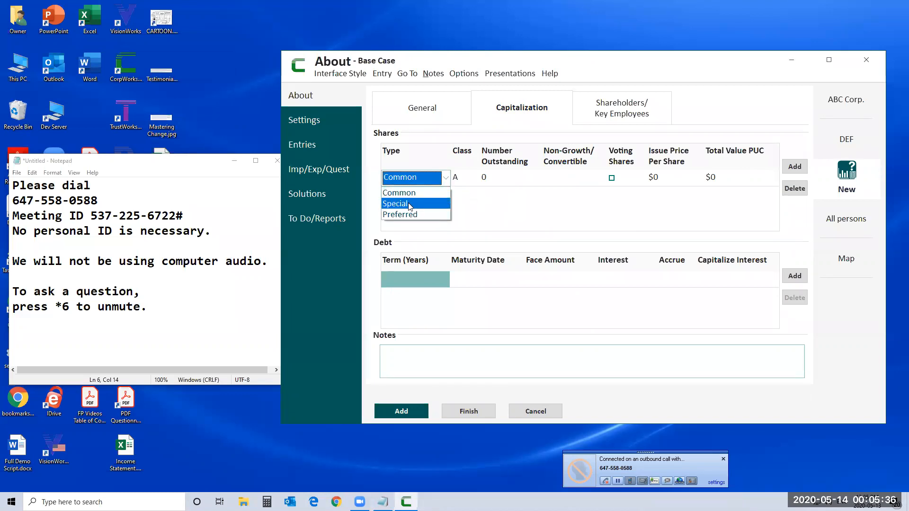
click(468, 182)
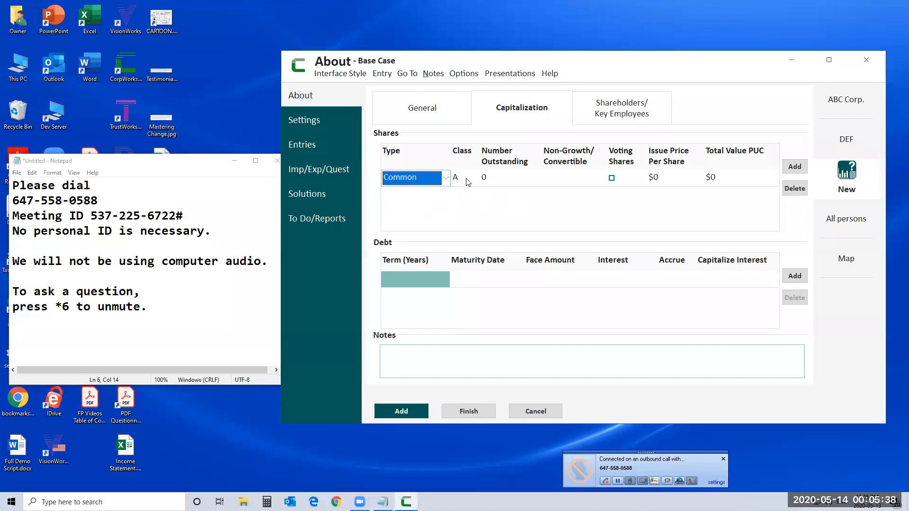
click(468, 182)
click(474, 178)
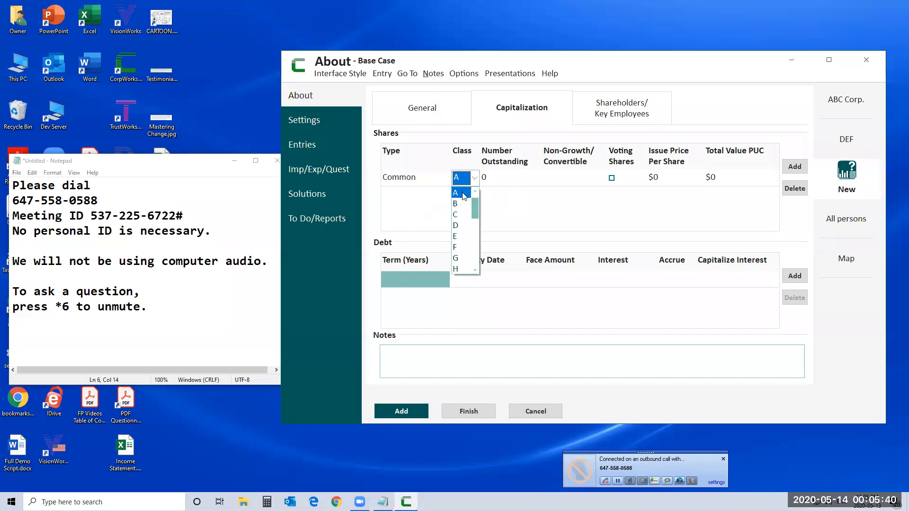
scroll(462, 197, up, 1)
Give the common shares 100 outstanding, voting status, and an issue price of $1 per share.
click(493, 183)
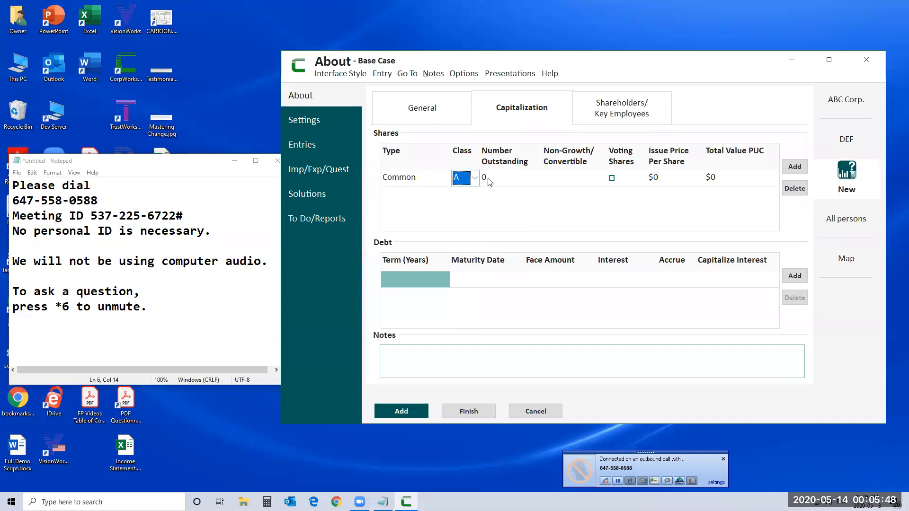
click(513, 180)
text(100)
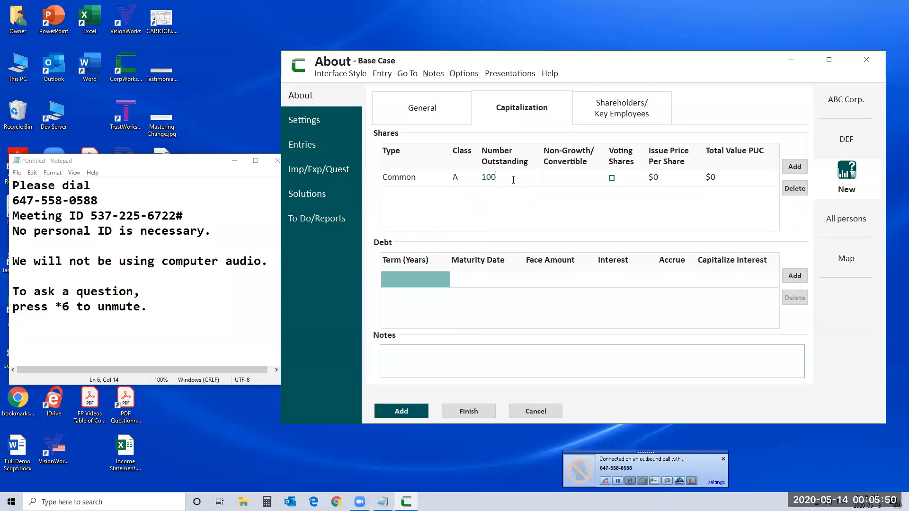
click(612, 178)
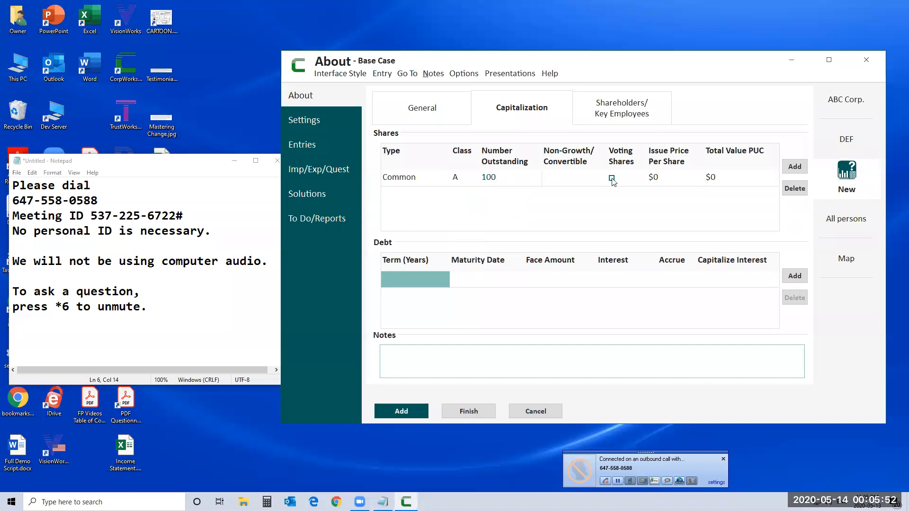
click(656, 181)
text(1)
click(715, 179)
Add a second share line of type Preferred with 100 outstanding and an issue price of $1 per share.
click(795, 167)
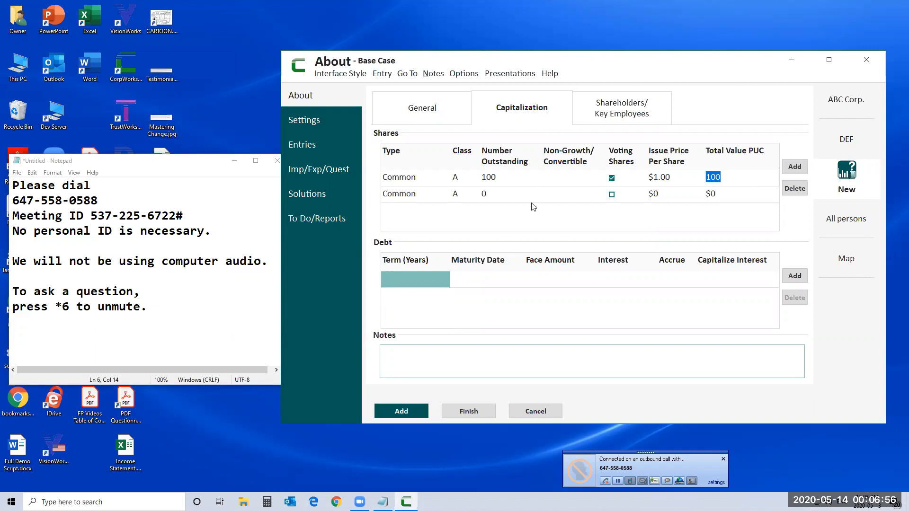
click(422, 195)
click(445, 196)
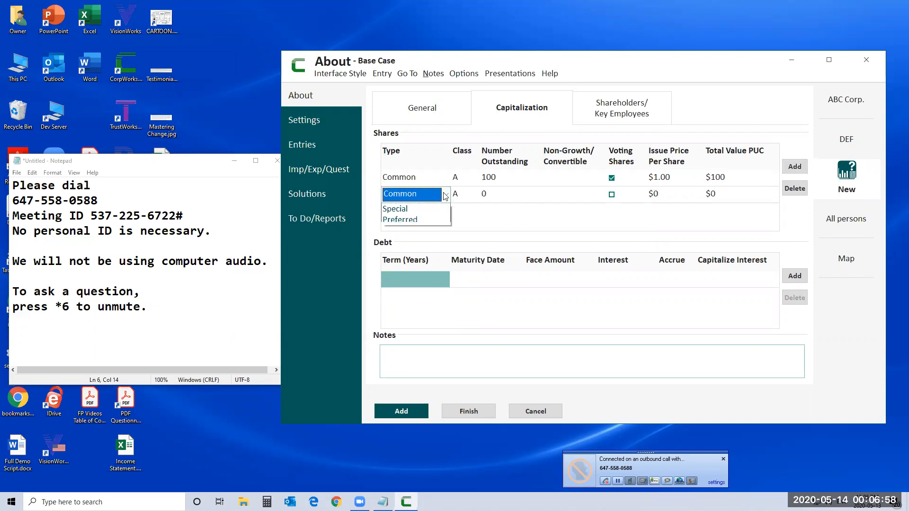
click(433, 222)
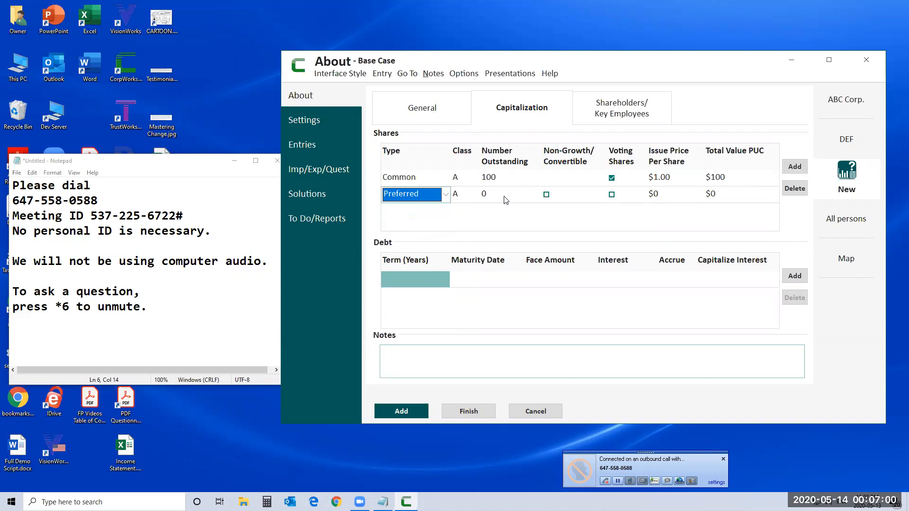
click(490, 196)
text(100)
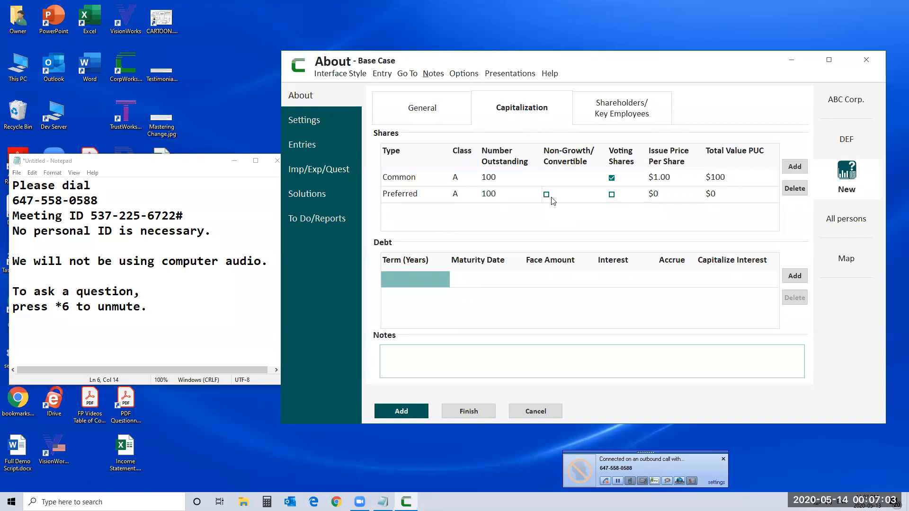
click(657, 193)
text(1)
click(717, 199)
Mark the preferred shares as Previously Issued Due to Estate Freeze and as Estate Freeze.
right_click(587, 202)
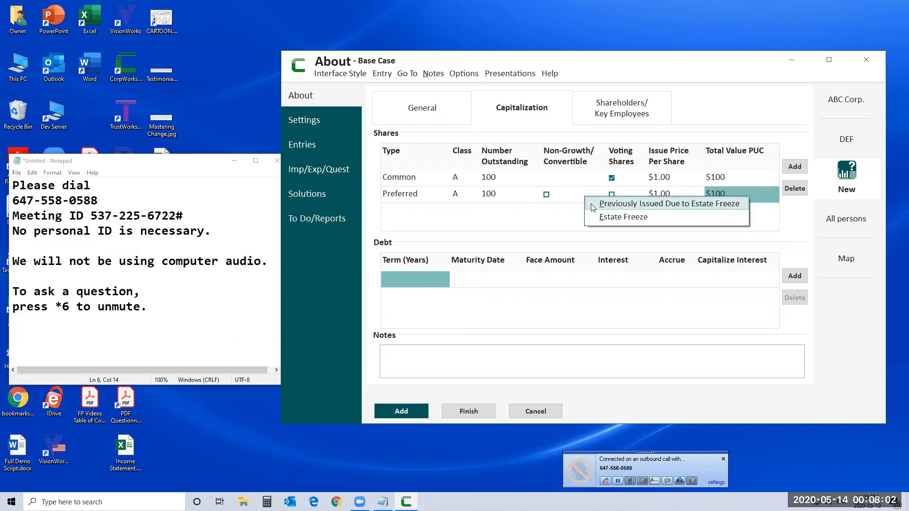
click(593, 207)
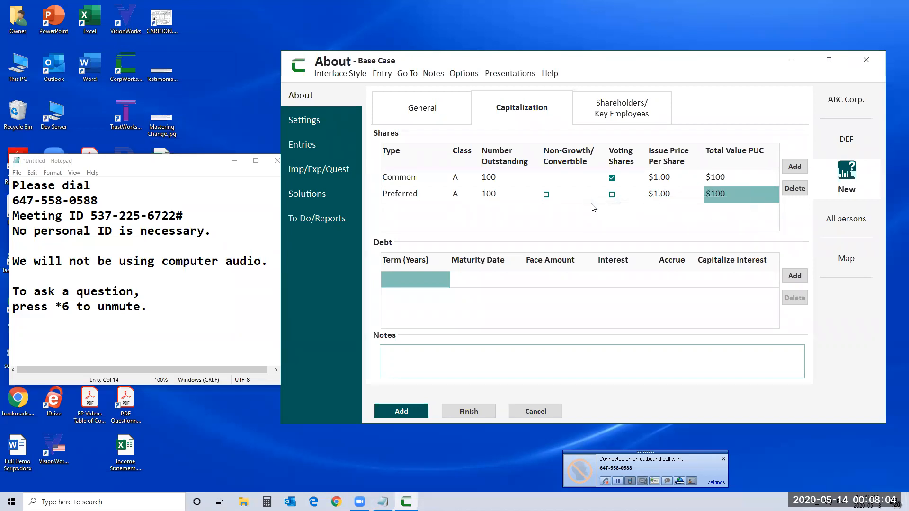
right_click(592, 195)
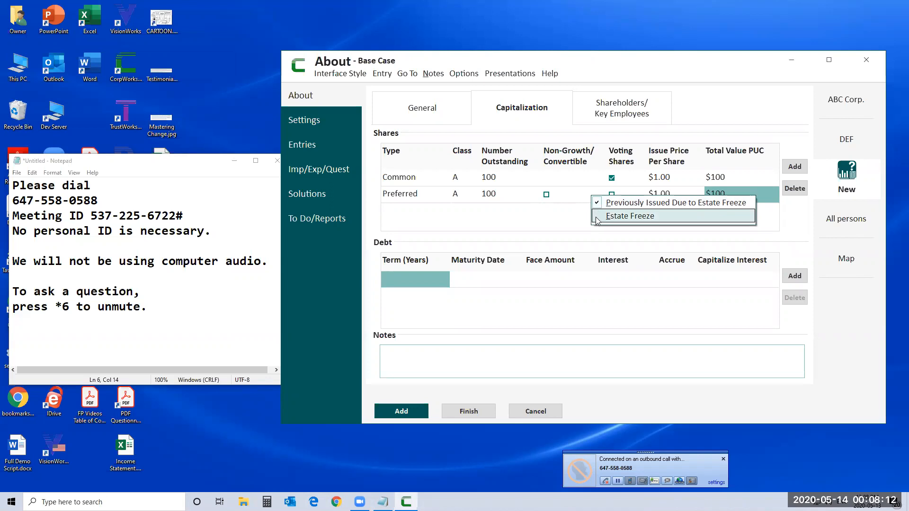
click(630, 216)
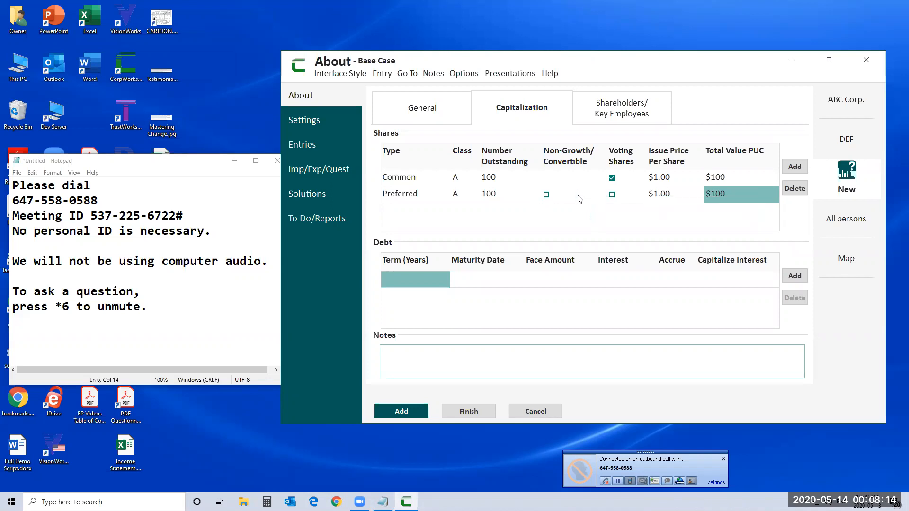
right_click(580, 200)
click(545, 223)
Consult the page help for detailed instructions on completing the Capitalization tab.
click(546, 75)
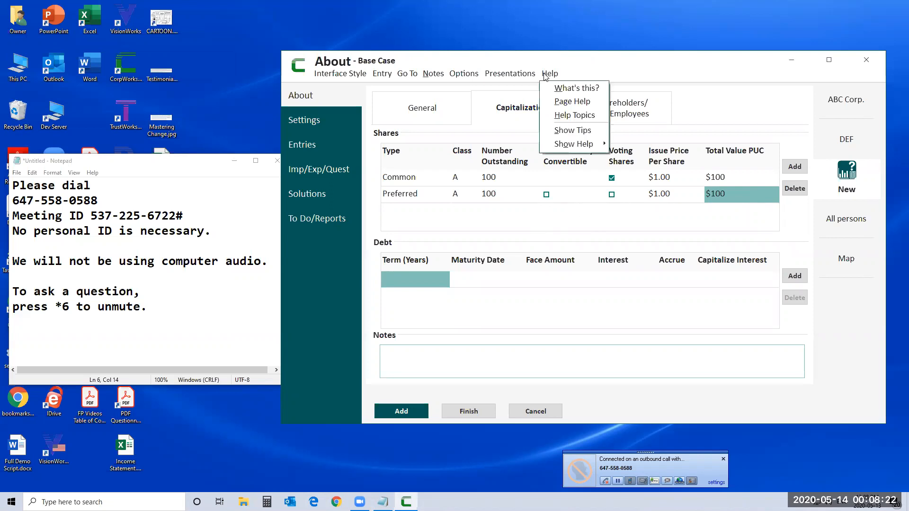
click(557, 103)
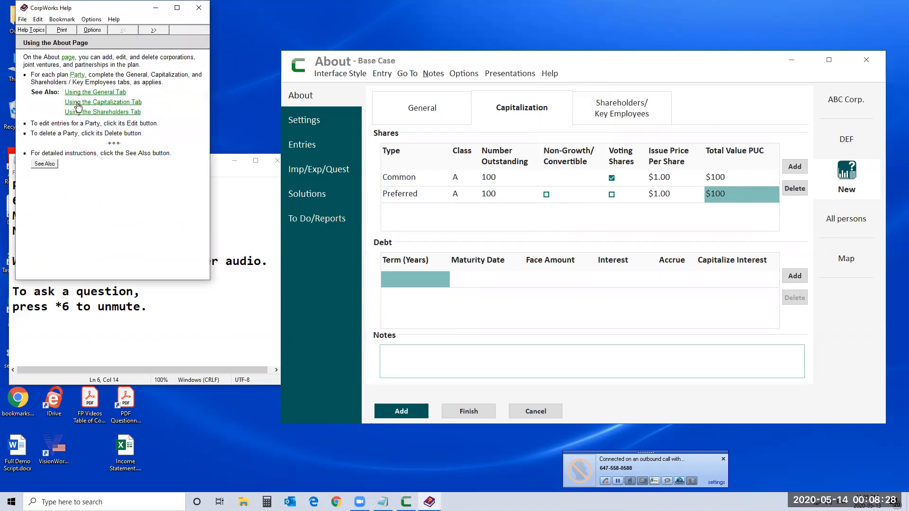
click(78, 106)
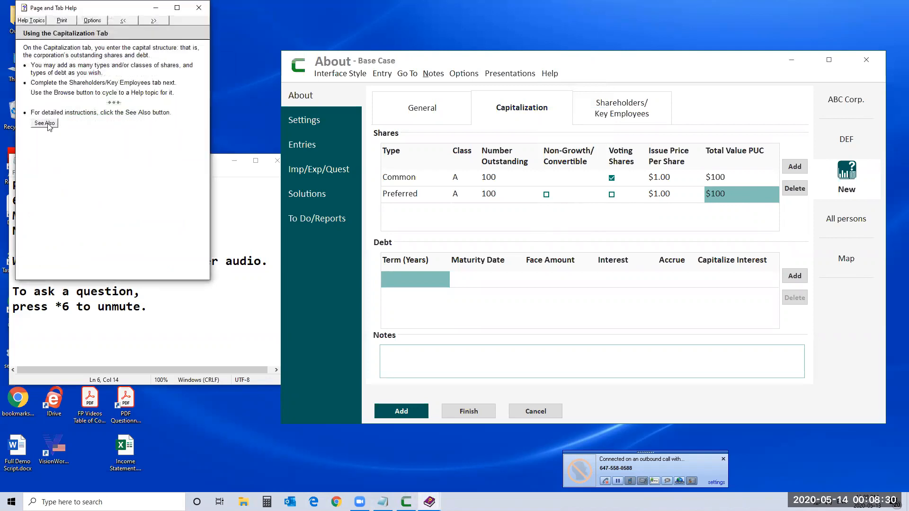
click(44, 123)
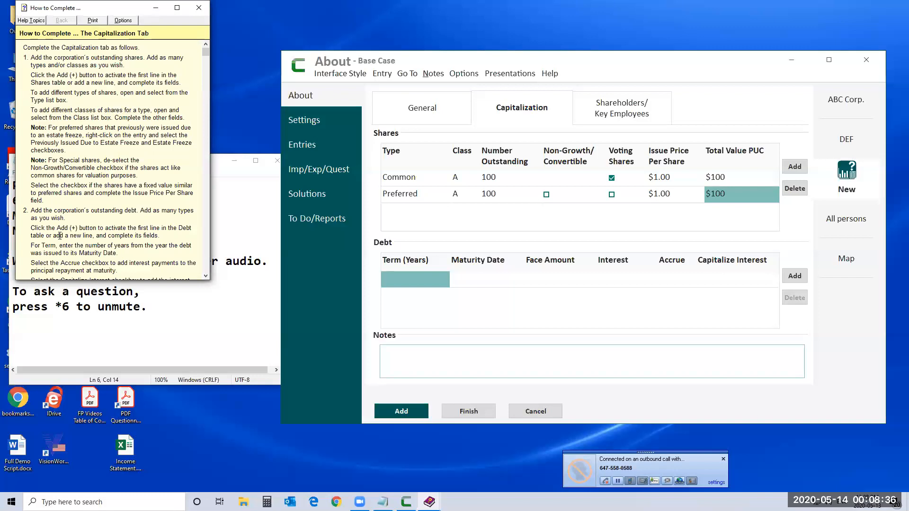
click(199, 7)
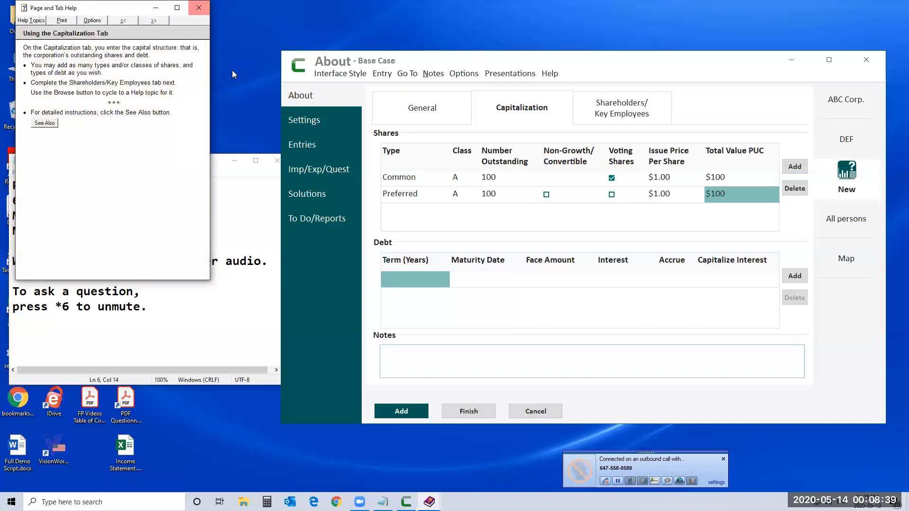
Close the help windows and add a debt line with 2040 as its maturity year.
click(199, 8)
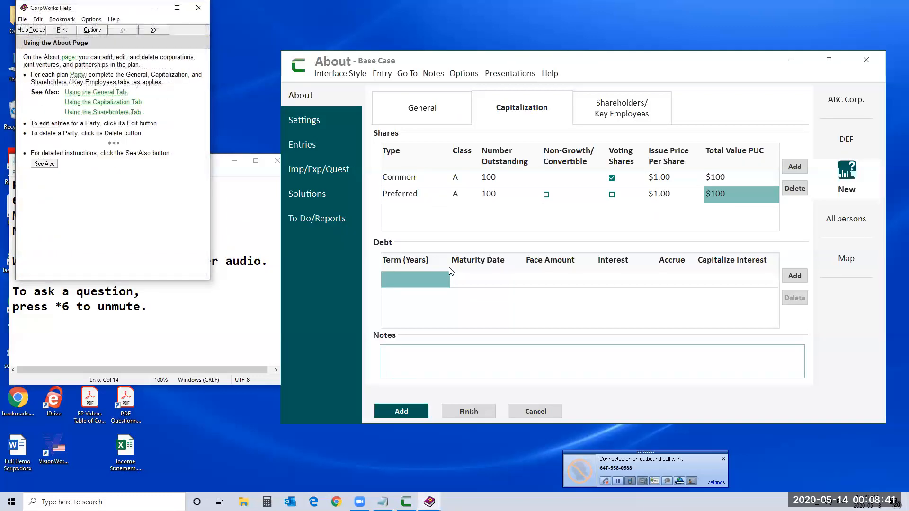
click(199, 8)
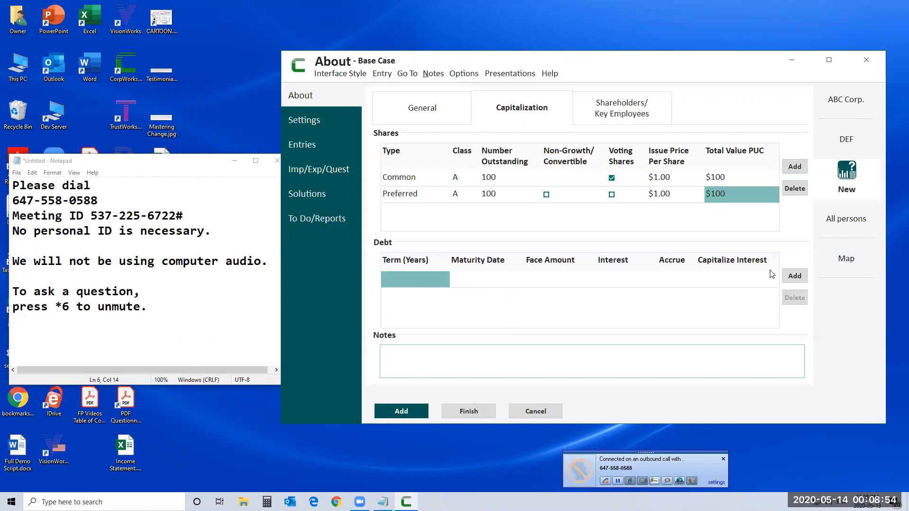
click(792, 278)
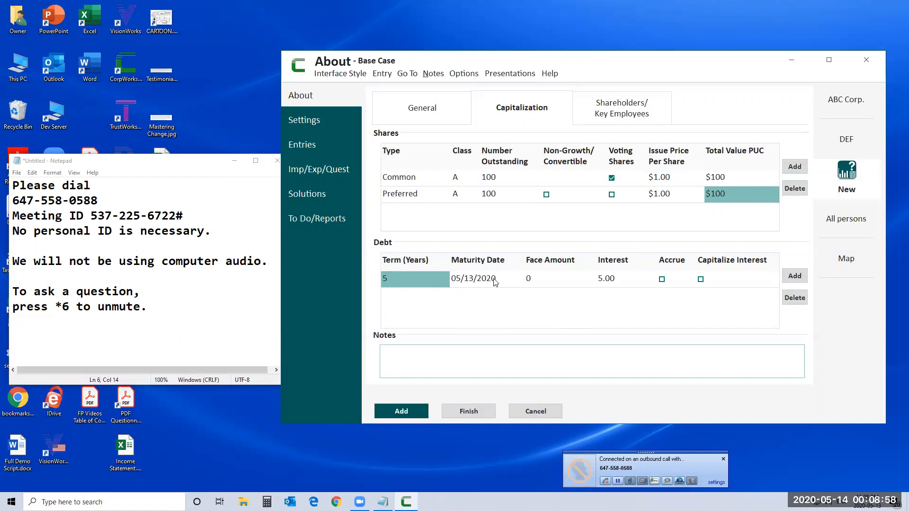
click(463, 283)
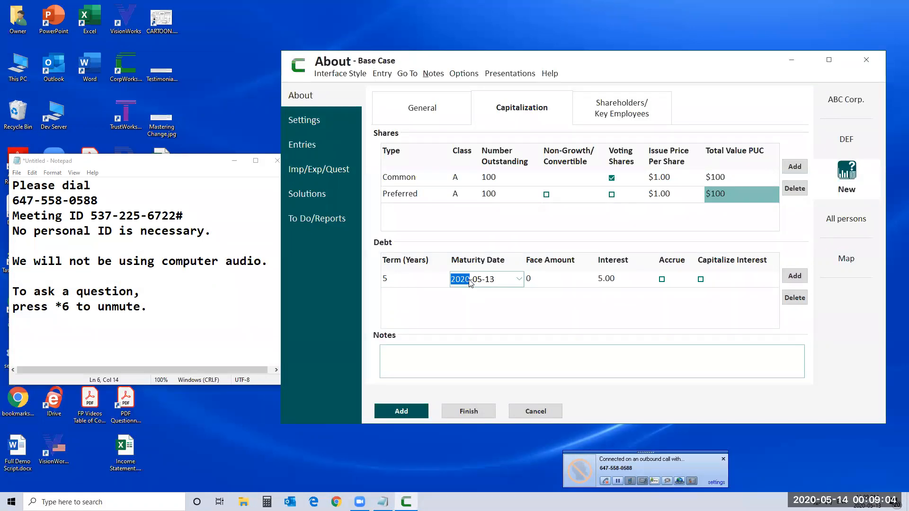
text(2040)
Set the debt's term to 21 years, its face amount to 100000 and its interest to 1.
click(408, 273)
text(19)
drag(396, 283, 376, 282)
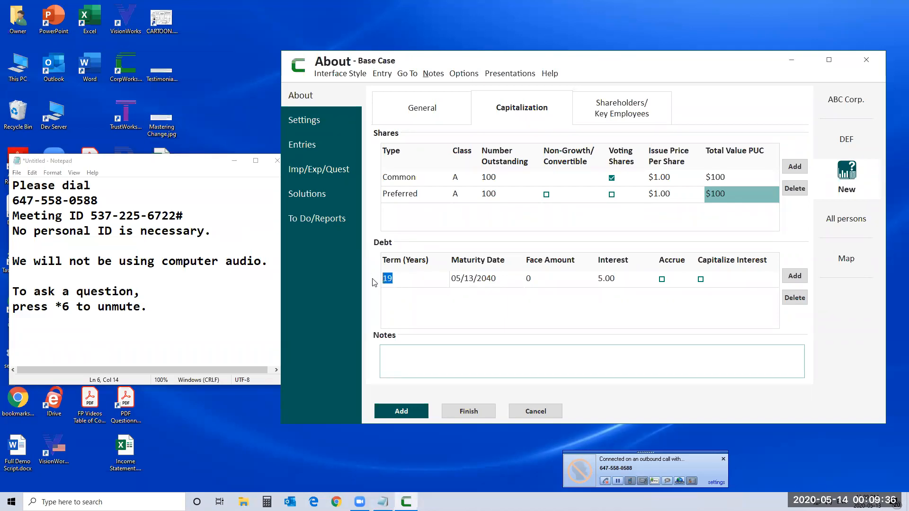
text(21)
click(529, 279)
text(100000)
click(614, 277)
text(1)
Examine the blank details form for entering a new person as a shareholder of the corporation, without saving it.
click(616, 112)
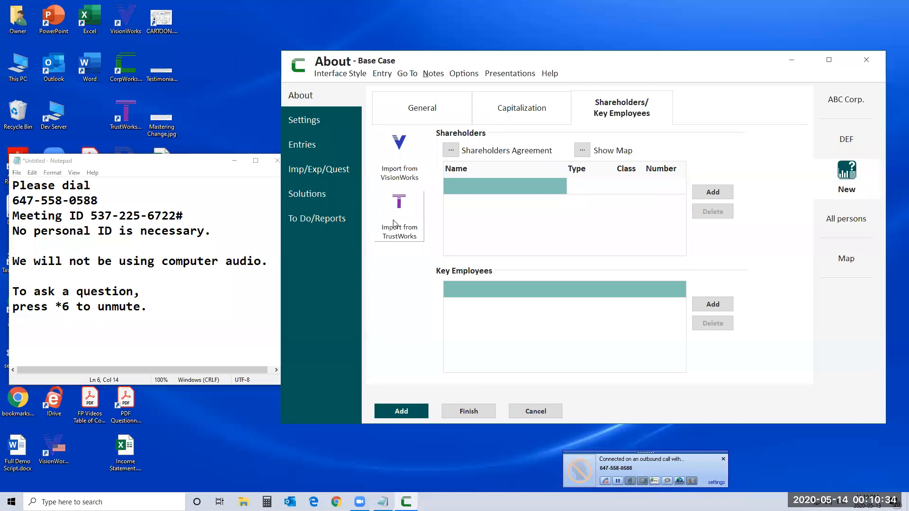
click(703, 193)
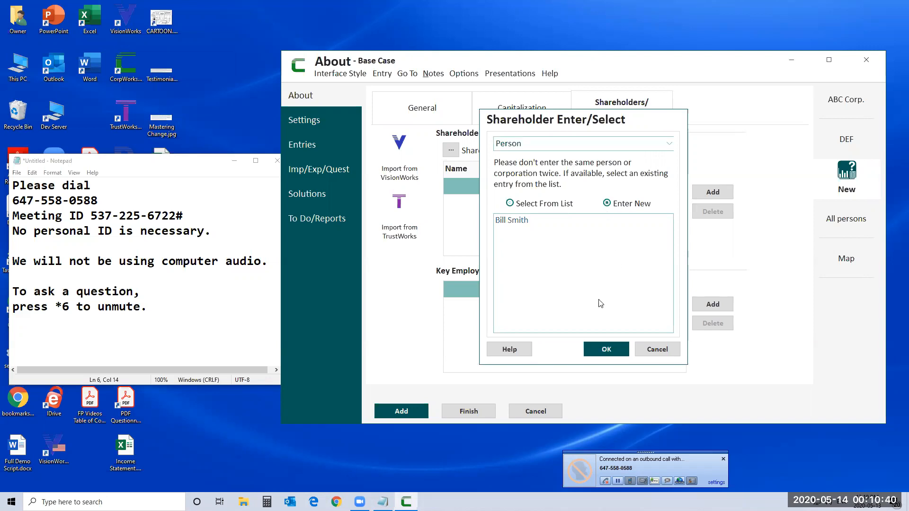
click(601, 351)
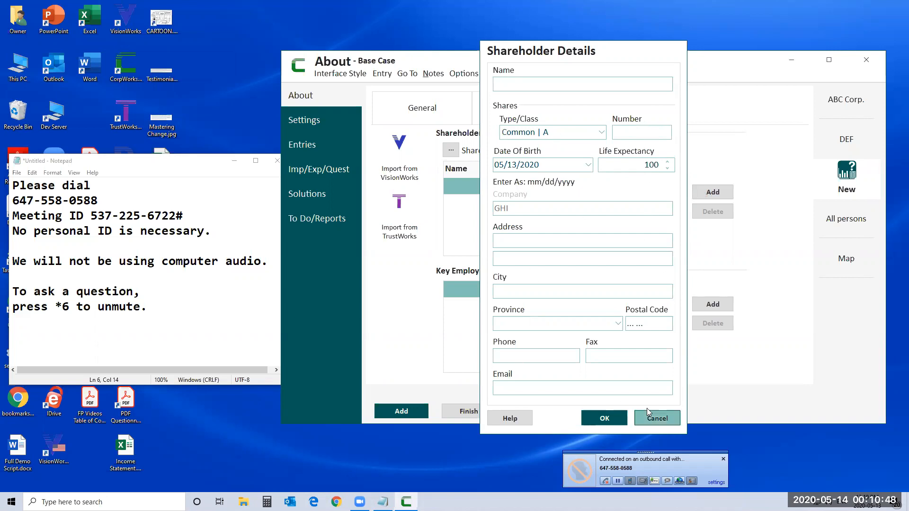
click(659, 423)
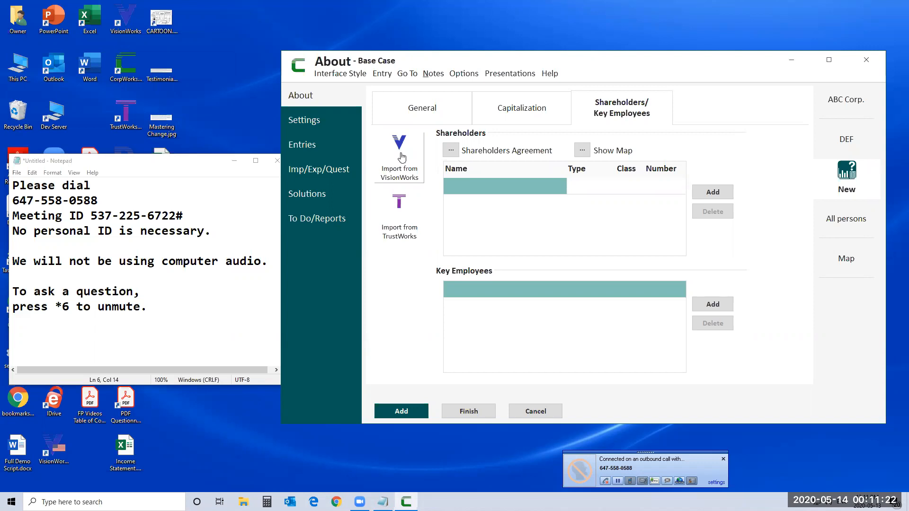
Import the family trust from the Base Case solution of the Sample TrustWorks file, leaving out the spousal trust.
click(406, 214)
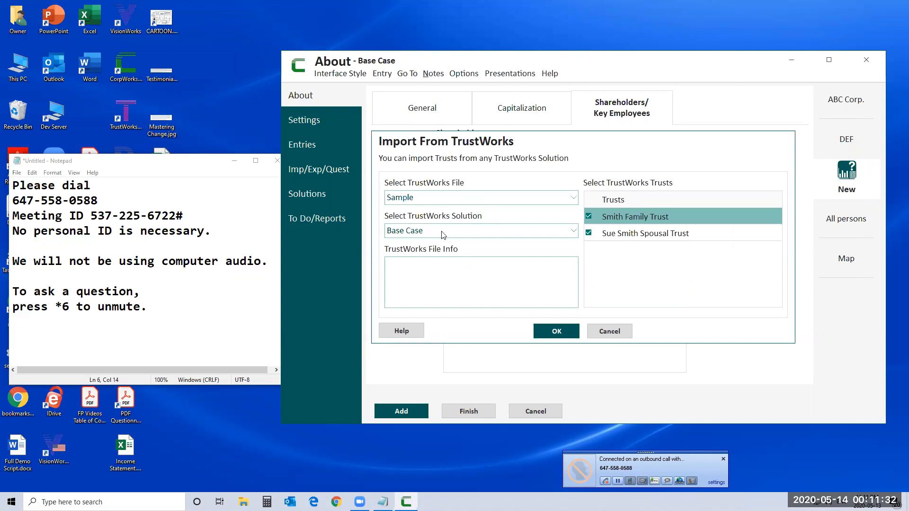
click(589, 234)
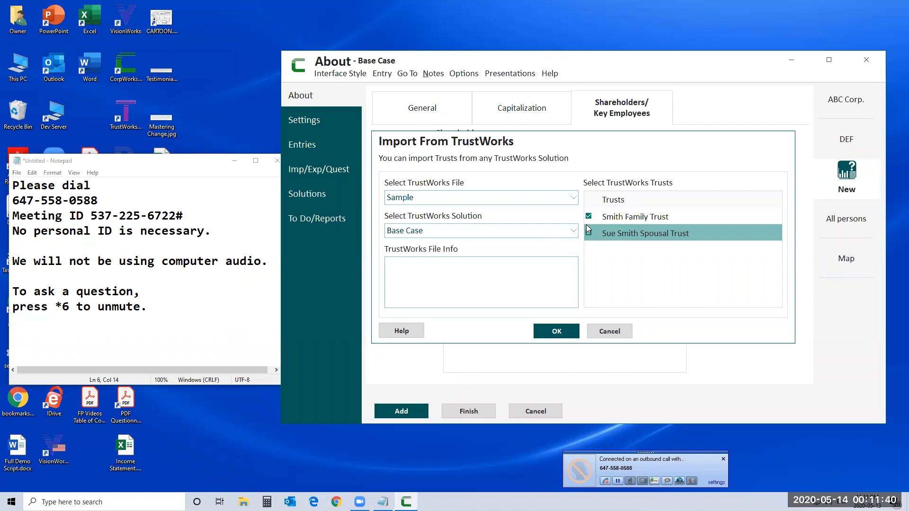
click(563, 332)
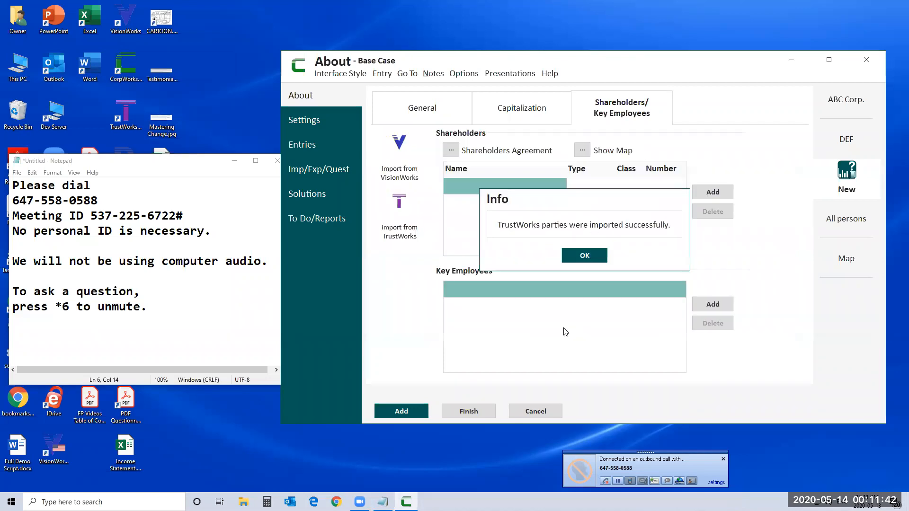
click(585, 256)
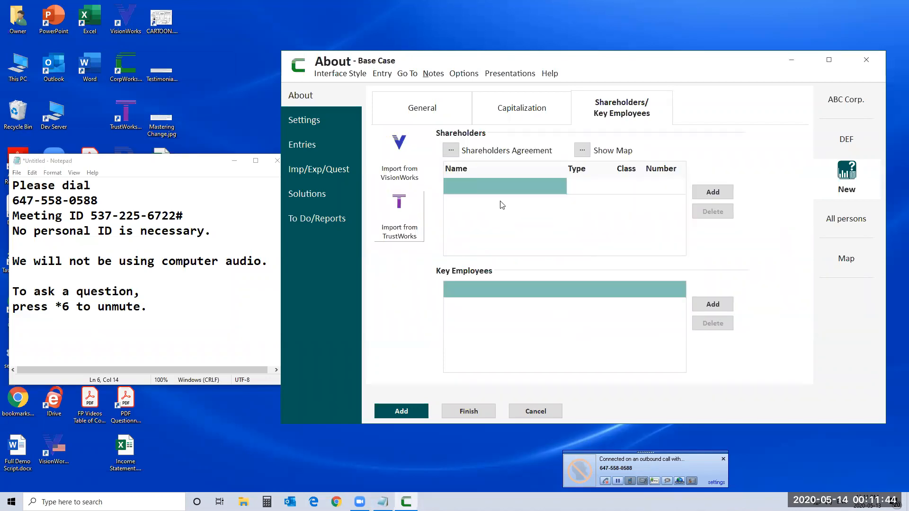
Check which existing trusts can be selected as a shareholder, without adding one.
click(712, 194)
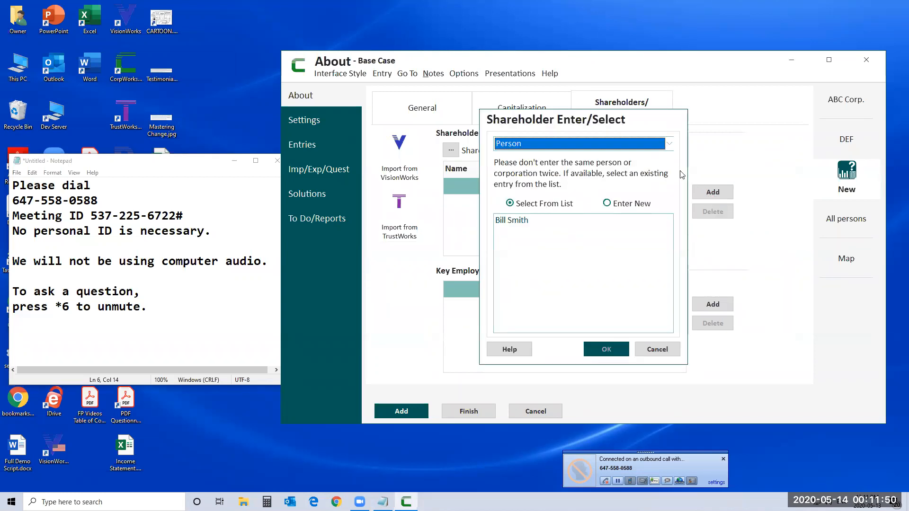
click(671, 144)
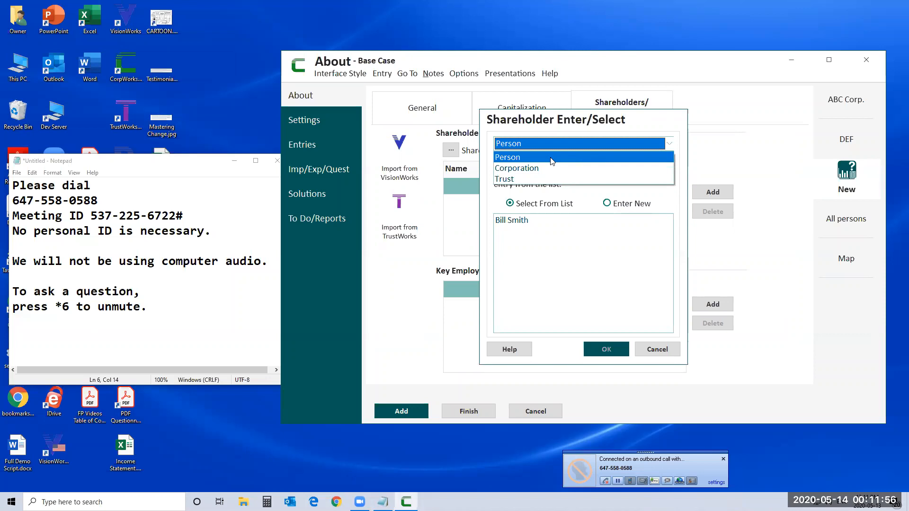
click(522, 183)
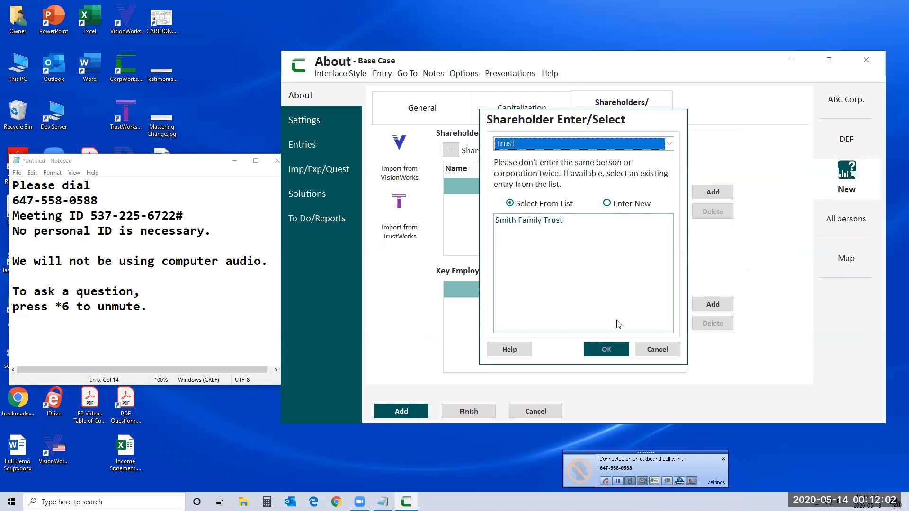
click(656, 350)
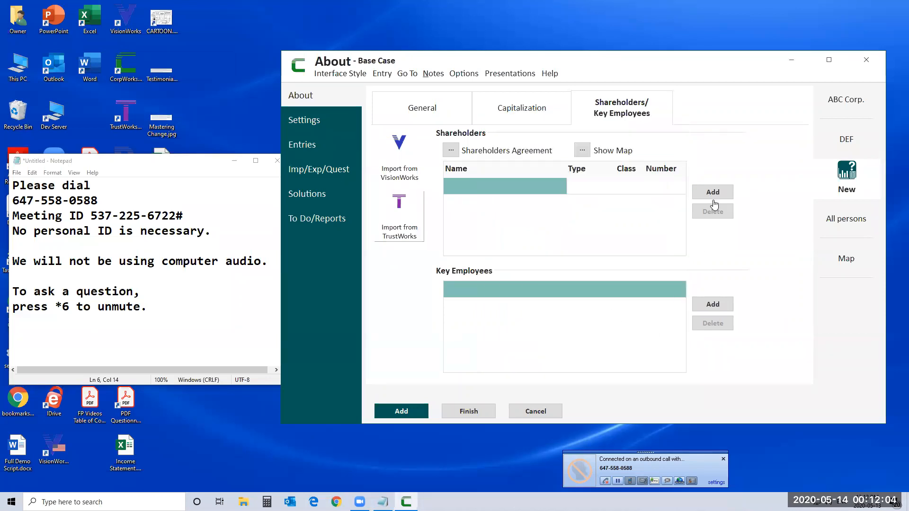
Try to import shareholders from VisionWorks and finish the new corporation's entry.
click(401, 161)
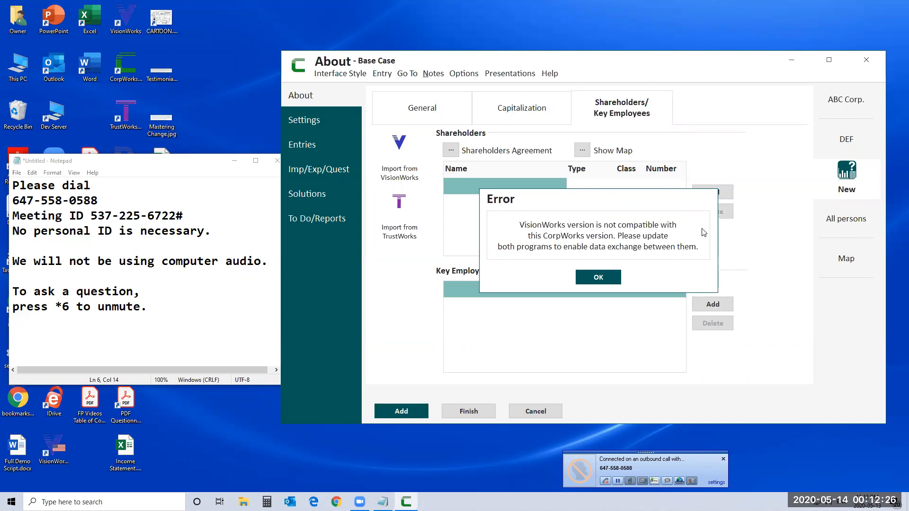
click(610, 278)
click(614, 332)
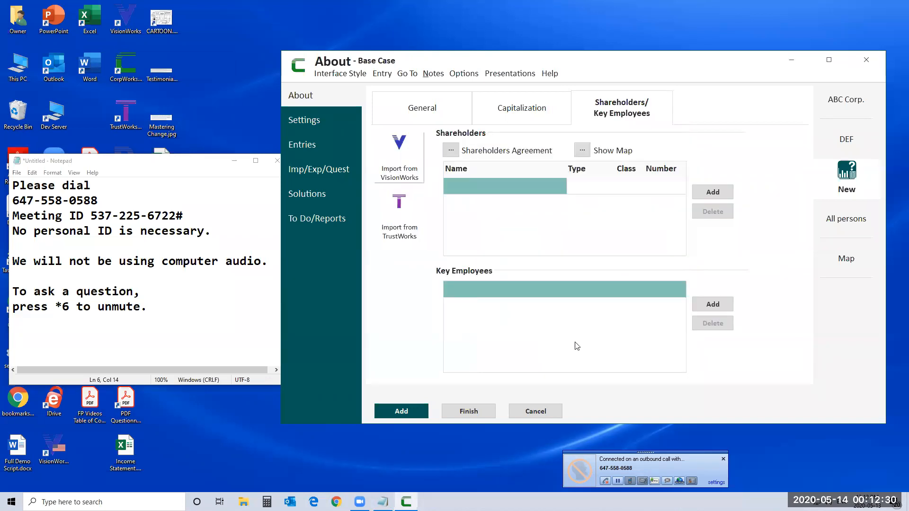
click(464, 413)
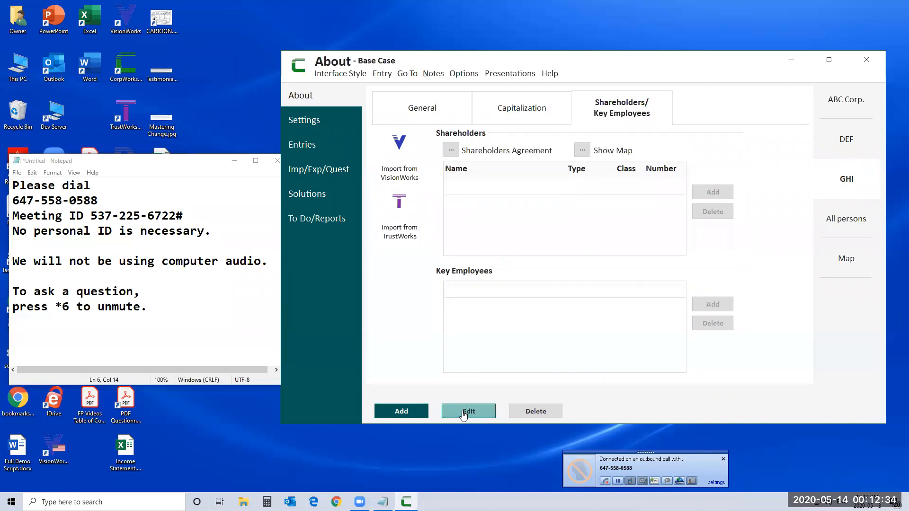
Open ABC Corp. for editing and try to import its shareholders from VisionWorks.
click(844, 108)
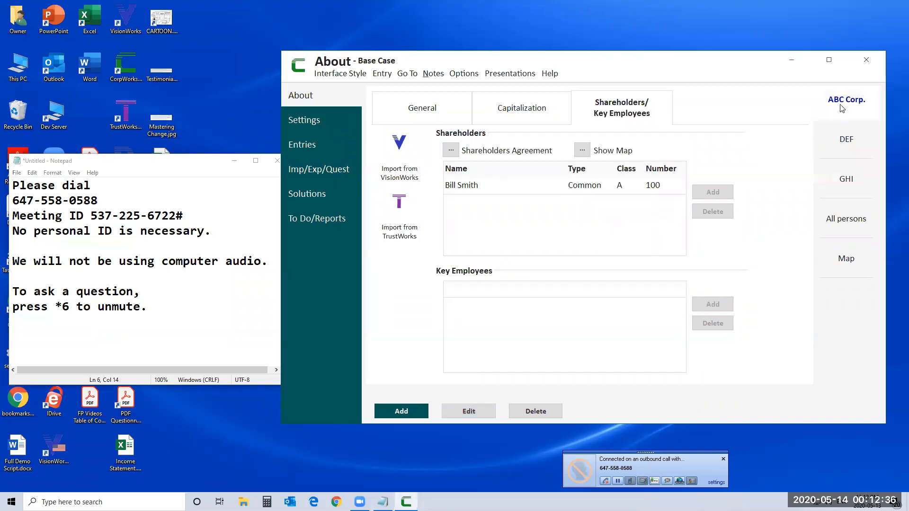
click(469, 411)
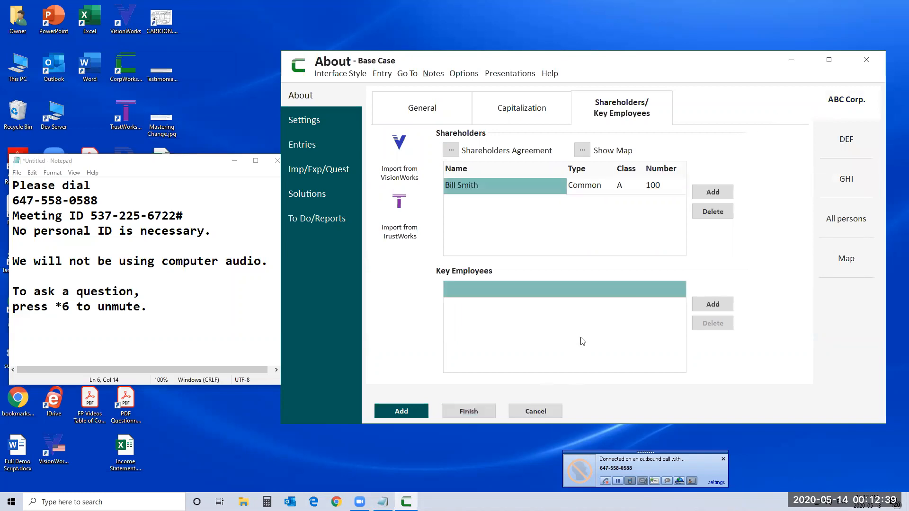
click(390, 153)
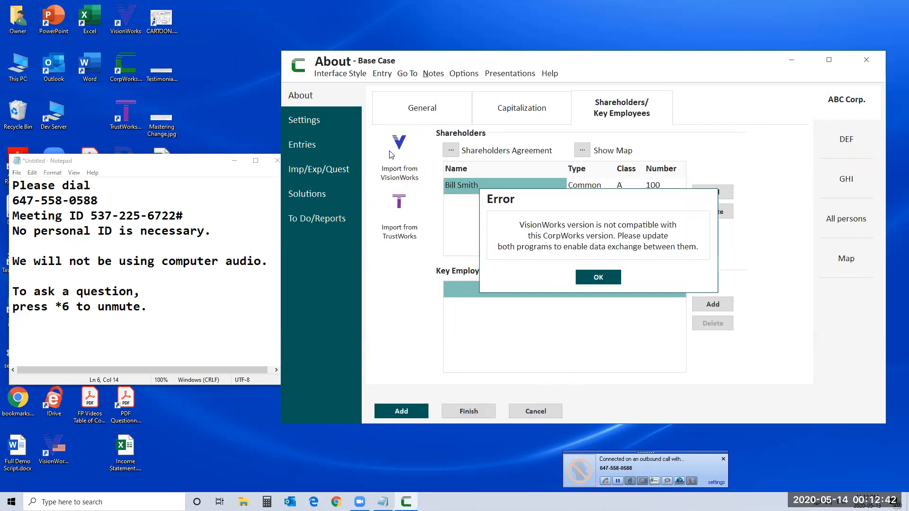
click(610, 279)
click(627, 332)
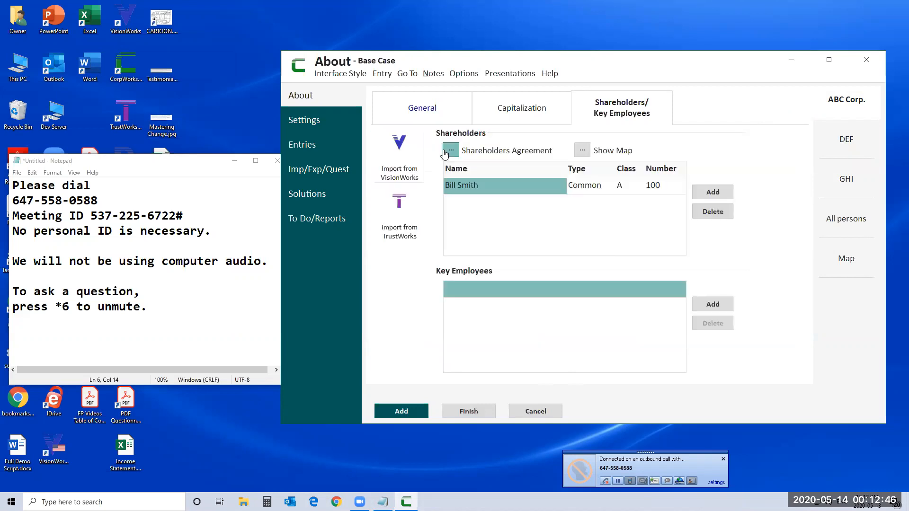
Check which existing persons can be selected as a shareholder of ABC Corp., and abandon the edit.
click(723, 197)
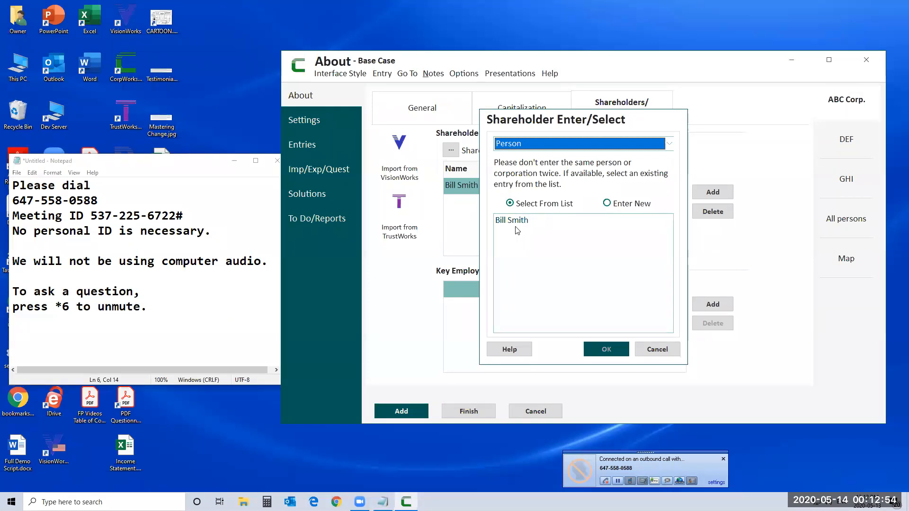
click(657, 349)
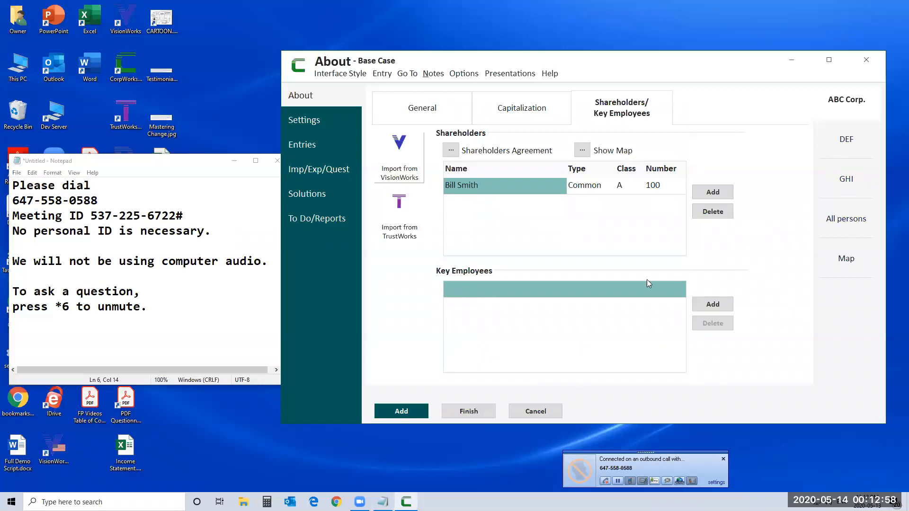
click(536, 411)
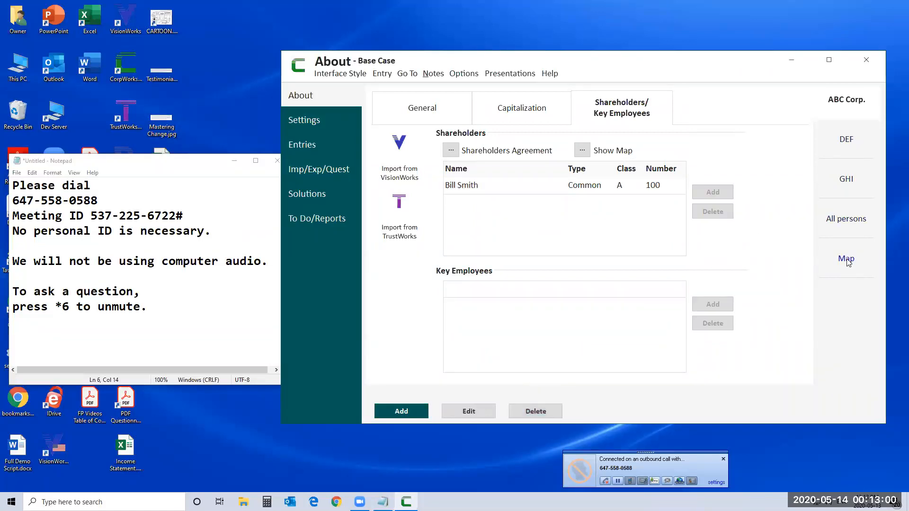
Reopen GHI for editing and add the existing person from the list as a key employee, keeping the stored details.
click(857, 190)
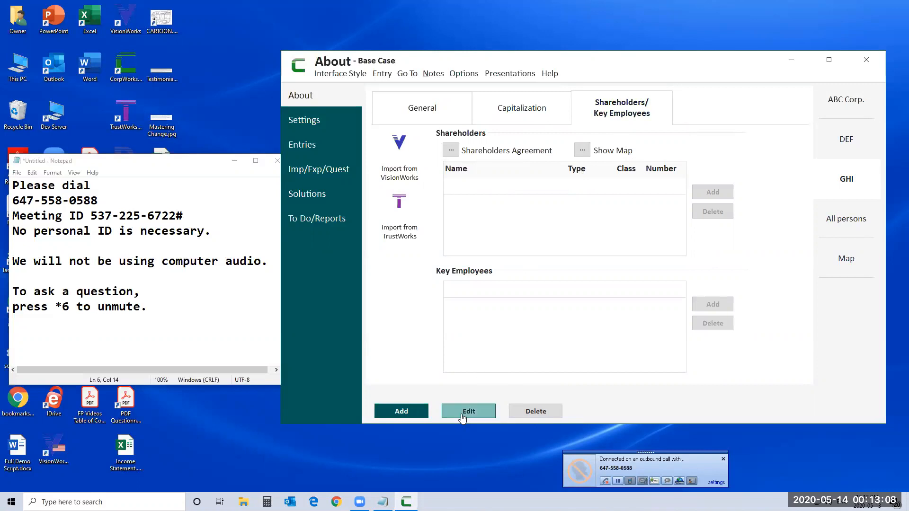
click(480, 421)
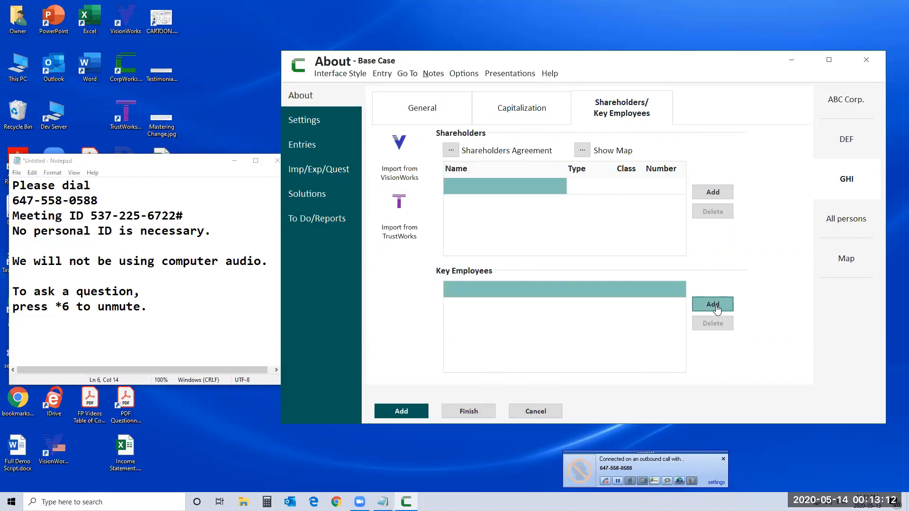
click(713, 305)
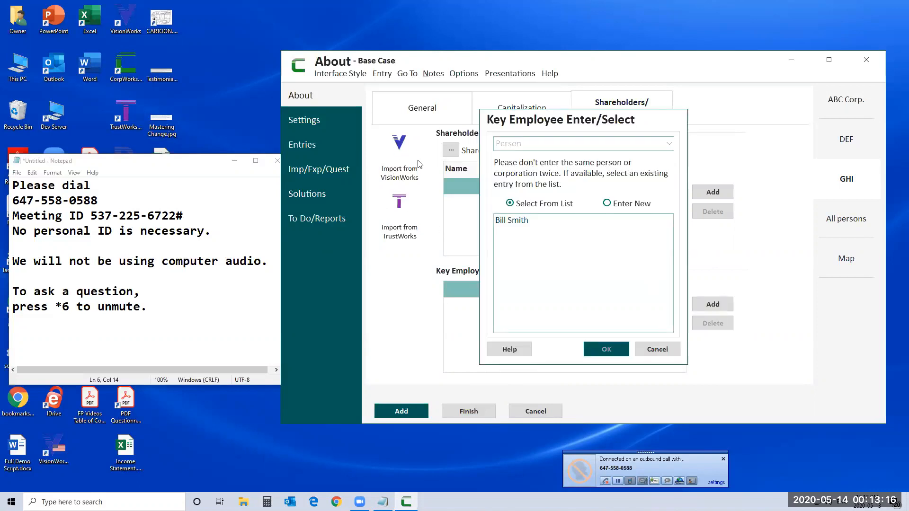
click(522, 223)
click(605, 351)
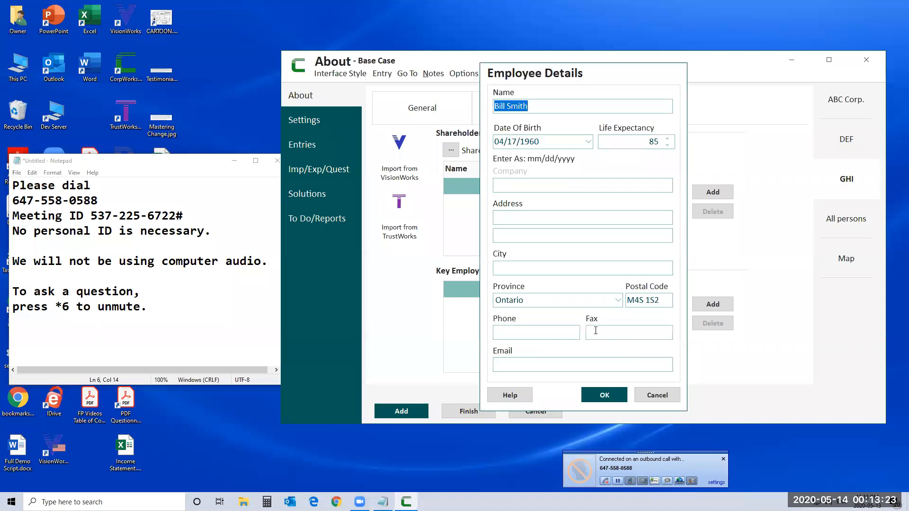
click(616, 396)
Add the existing person from the list as a GHI shareholder holding 100 Common A shares, and finish the corporation's entry.
click(716, 194)
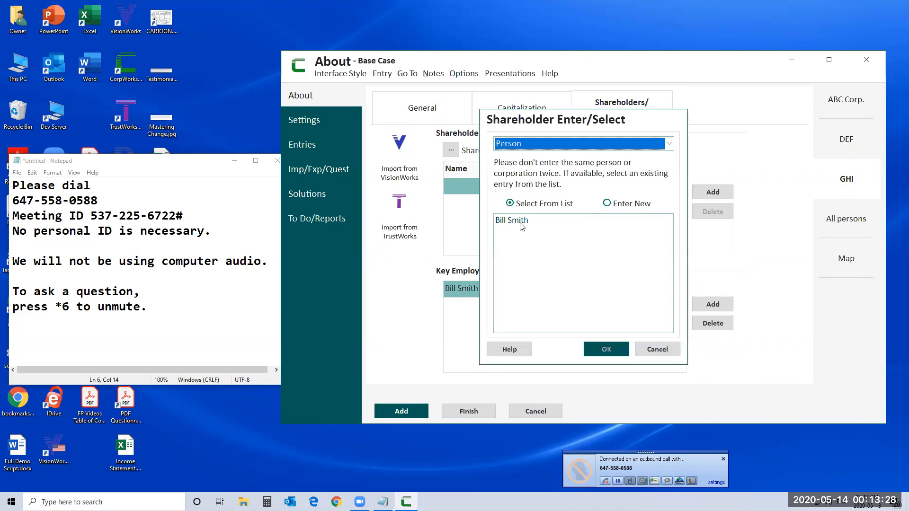
click(521, 223)
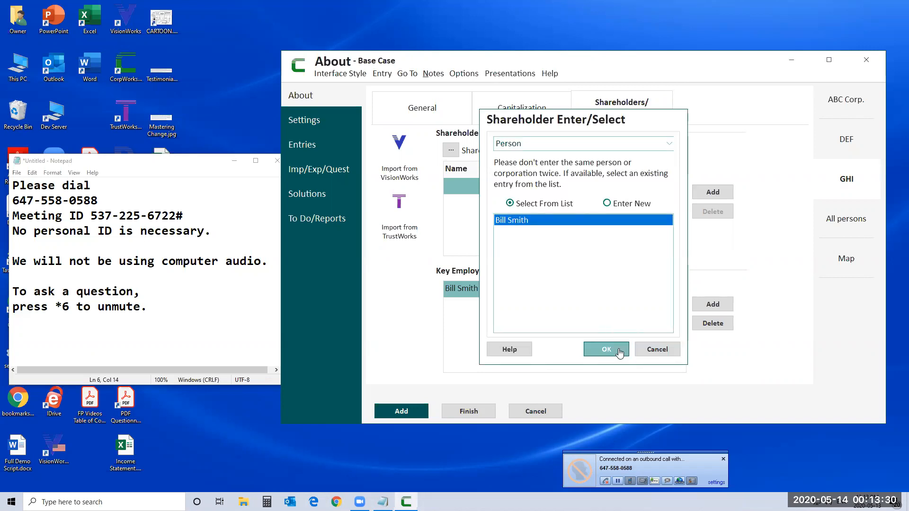
click(611, 350)
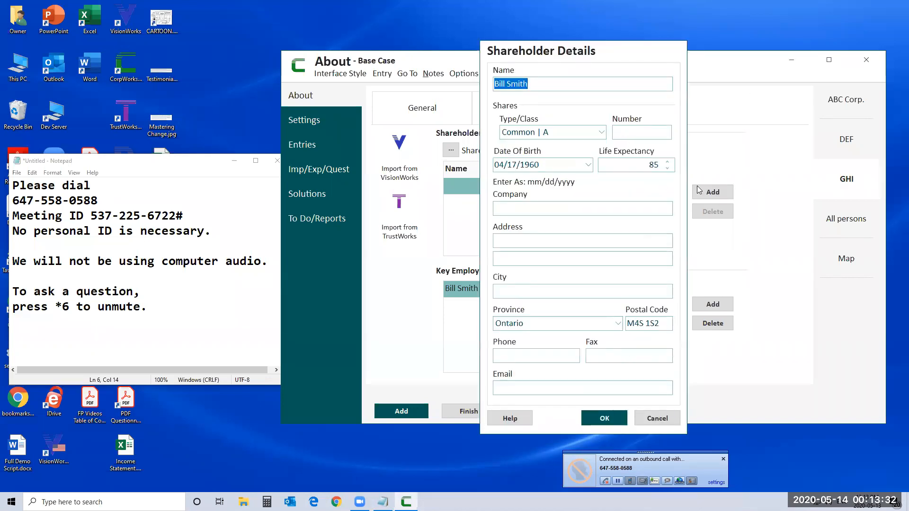
click(669, 133)
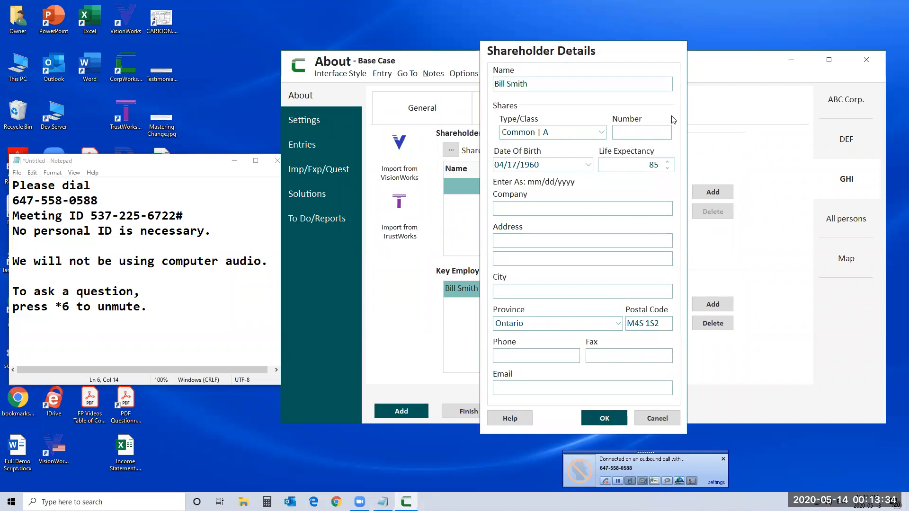
text(100)
click(599, 420)
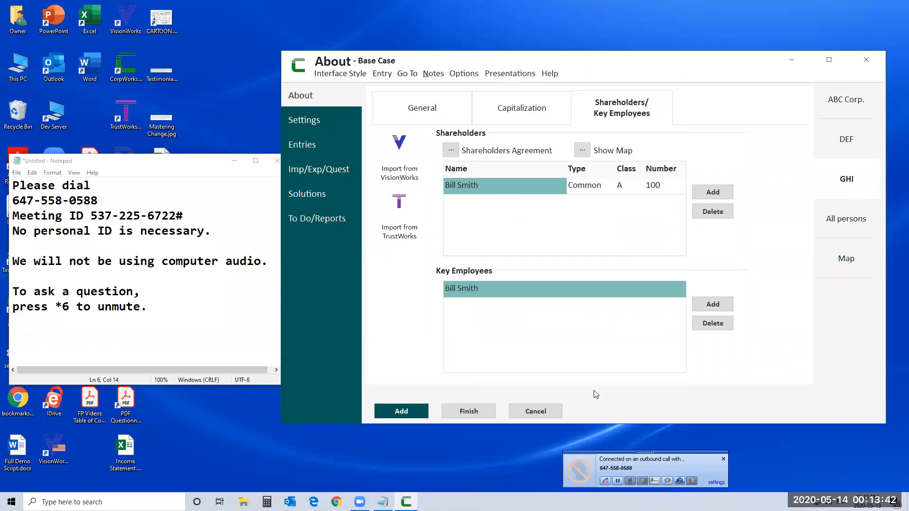
click(479, 421)
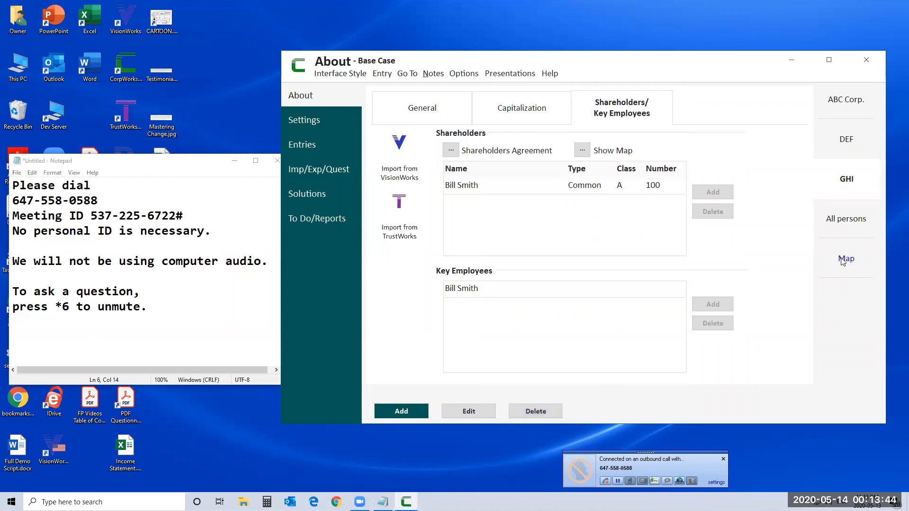
Regenerate the ownership map so it includes GHI, and remove the family trust triangle from it.
click(844, 259)
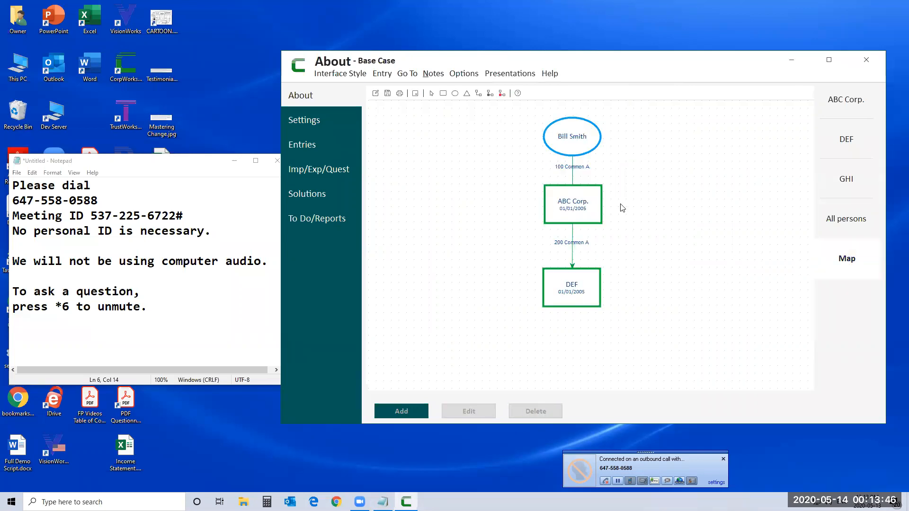
click(849, 181)
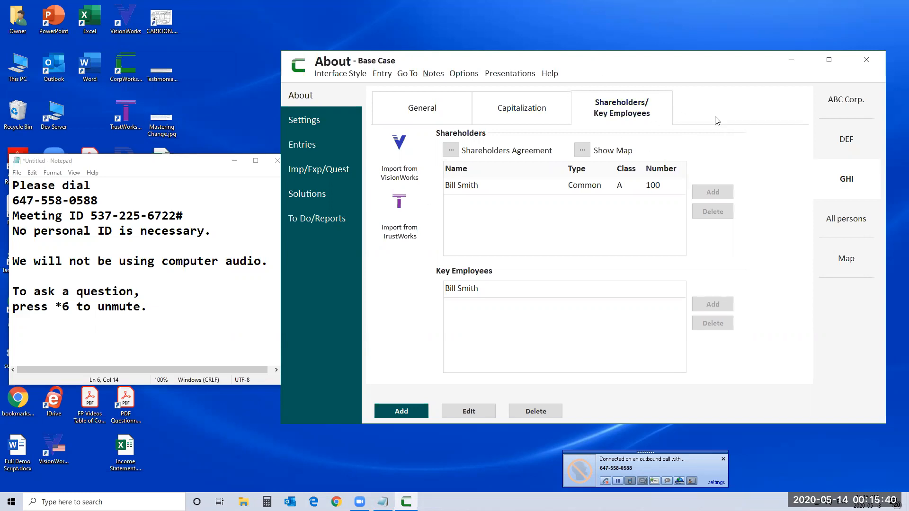
click(847, 261)
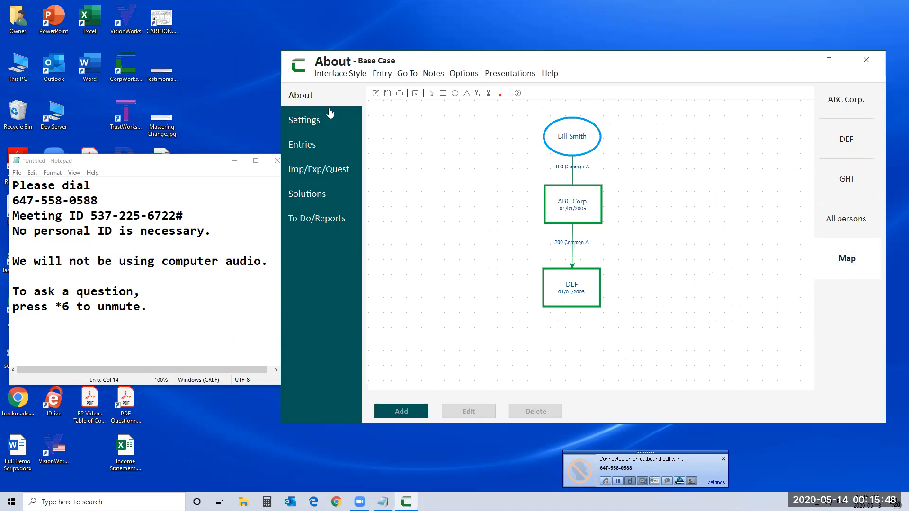
click(376, 95)
click(551, 267)
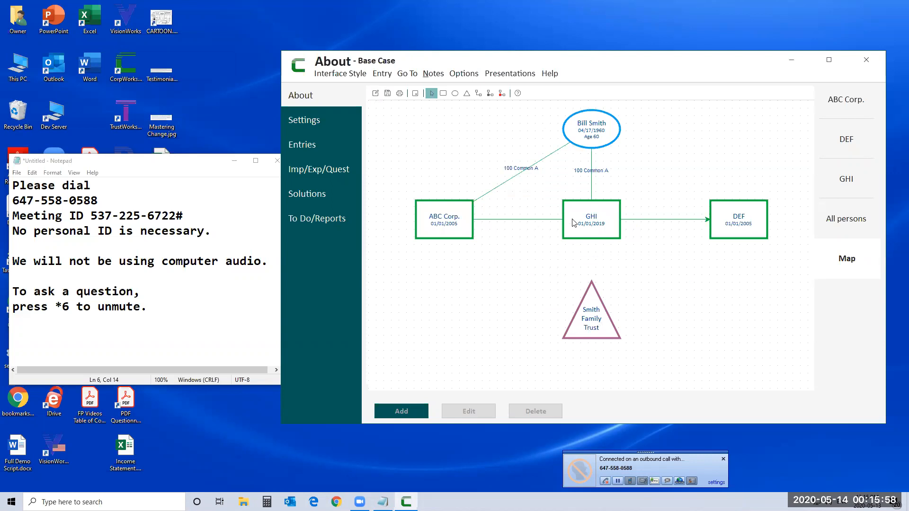
click(596, 324)
click(416, 94)
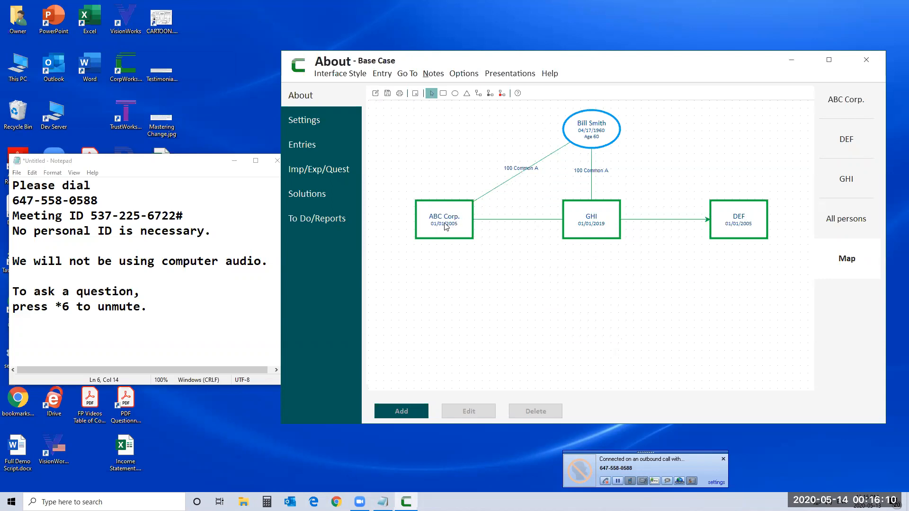
Rearrange the ownership map with DEF beneath ABC Corp. and a compact GHI box beneath the individual shareholder.
drag(596, 231, 596, 308)
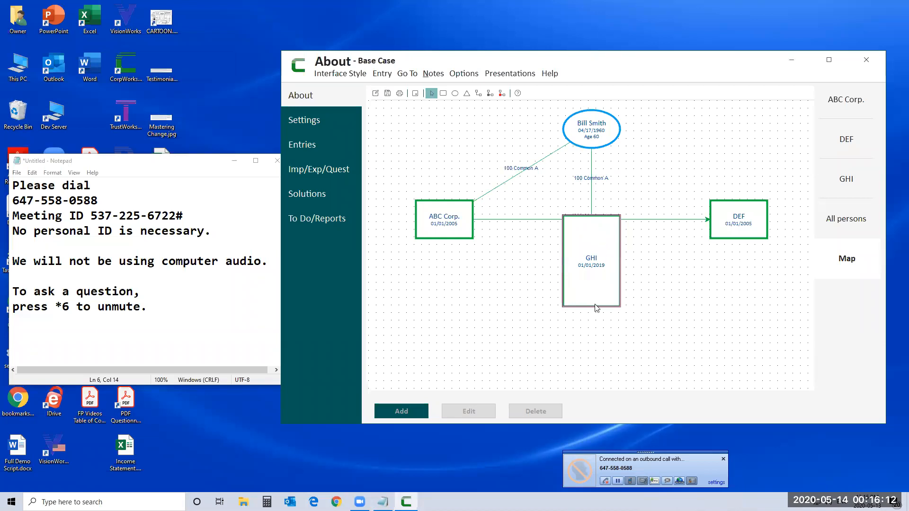
drag(598, 241, 688, 278)
drag(745, 219, 453, 307)
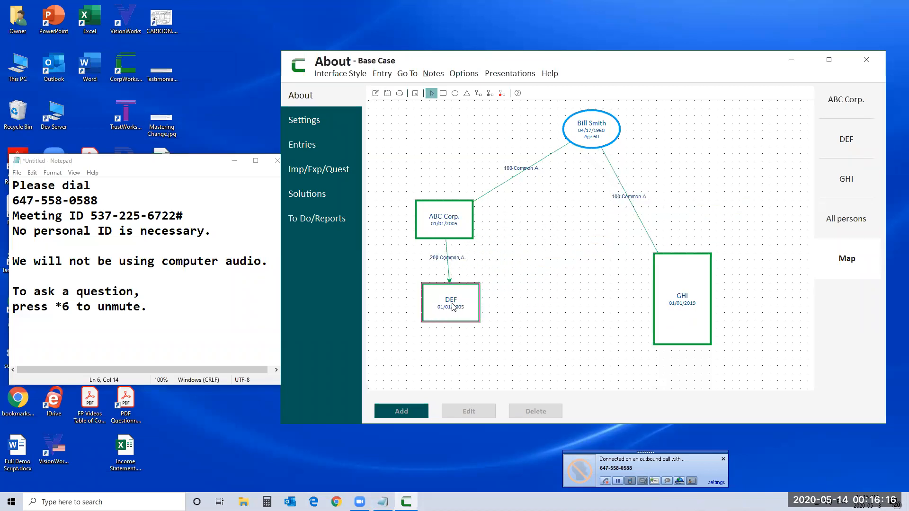
click(453, 307)
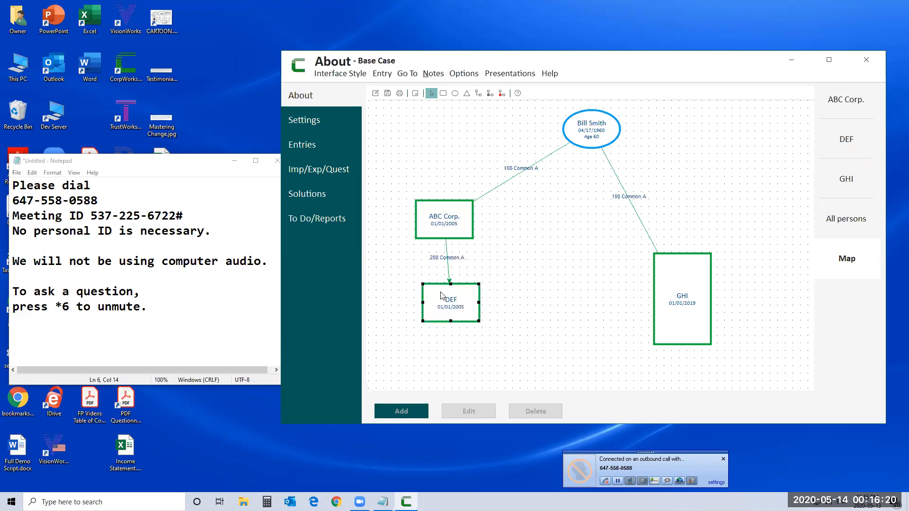
click(683, 290)
drag(685, 345, 596, 237)
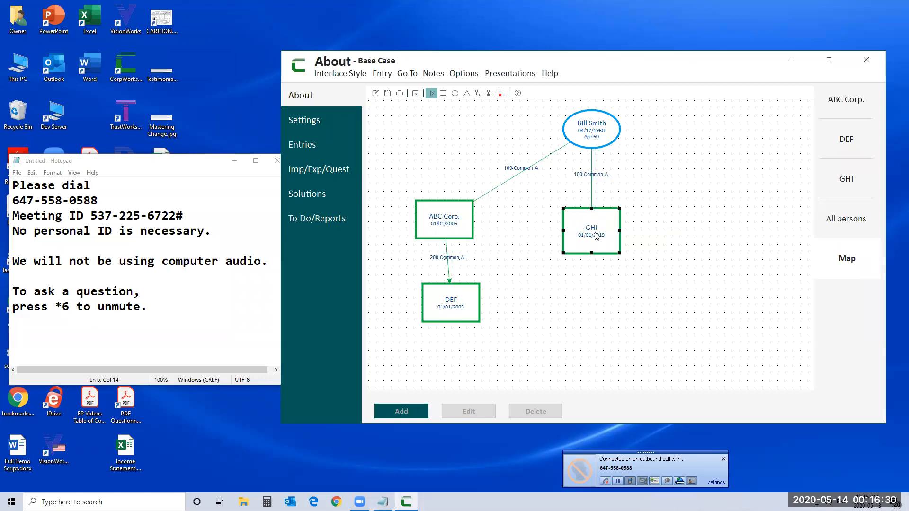
Nudge the DEF box sideways in the ownership map until it lines up vertically beneath ABC Corp.
click(451, 304)
key(Left)
key(Left)
key(Left)
key(Left)
key(Left)
key(Left)
key(Left)
key(Left)
key(Left)
key(Left)
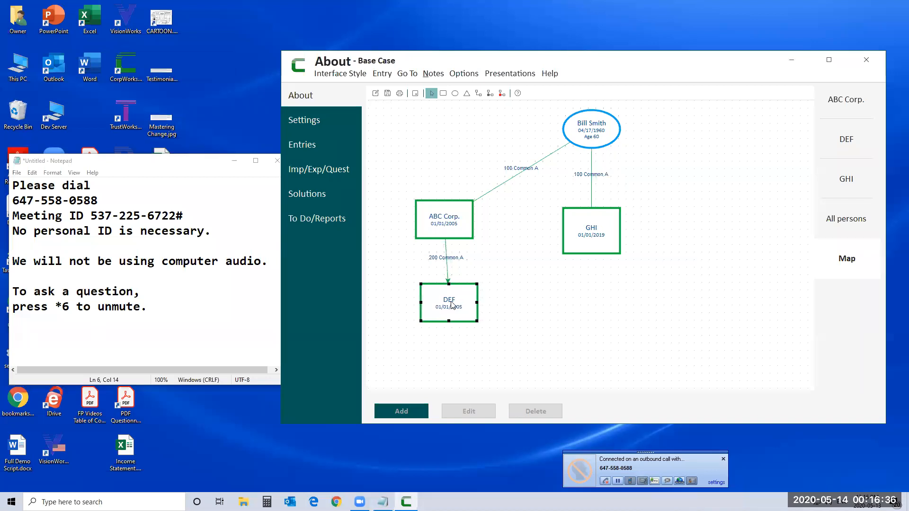
key(Left)
key(Left)
key(Left)
key(Left)
key(Left)
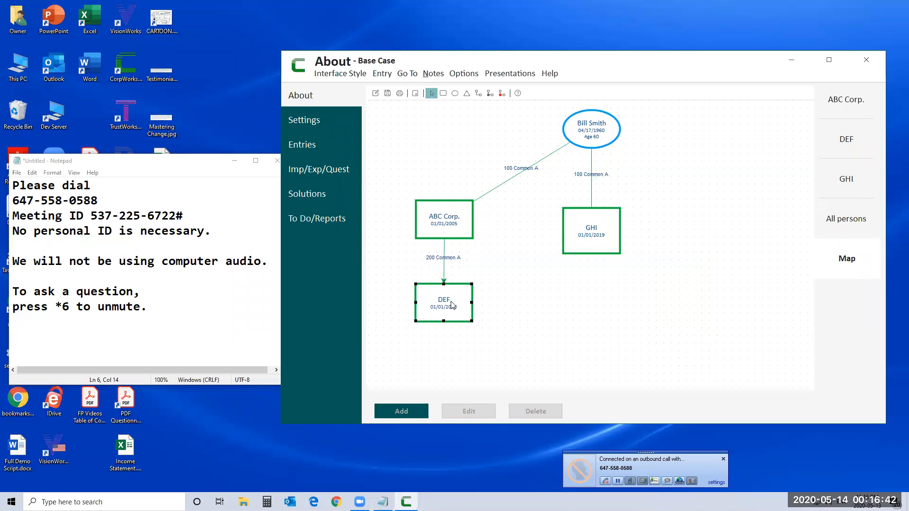
Raise the GHI box level with ABC Corp. and save the ownership map.
click(594, 236)
drag(594, 235, 596, 227)
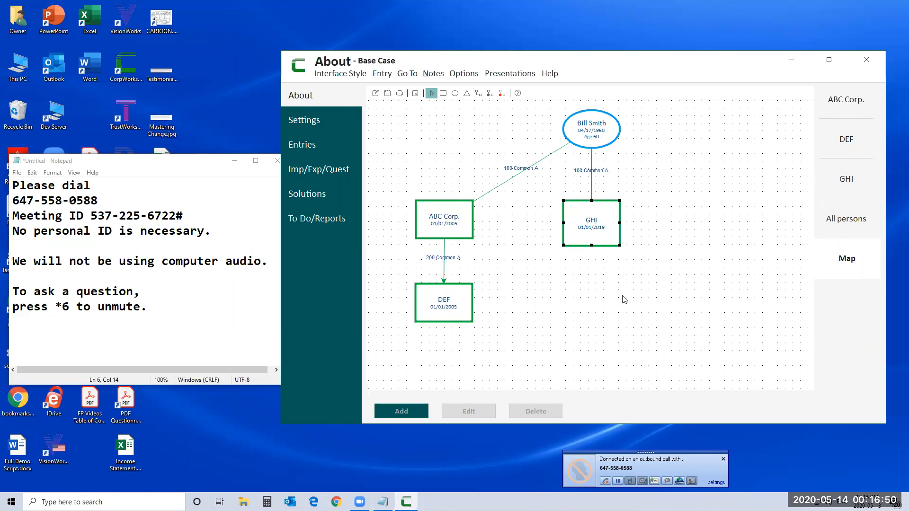
click(456, 310)
click(537, 298)
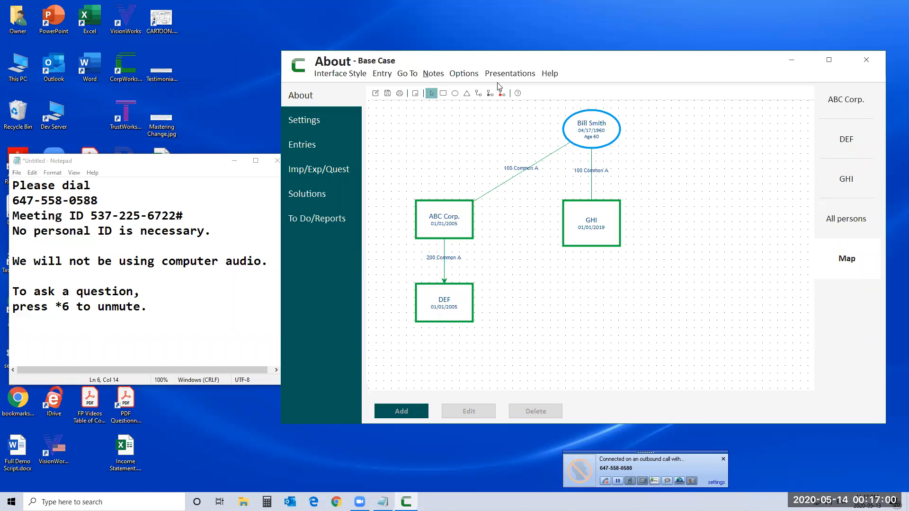
click(388, 96)
Review the general assumptions and real estate rates, and GHI's tax, asset and expense entry types, including life insurance.
click(315, 124)
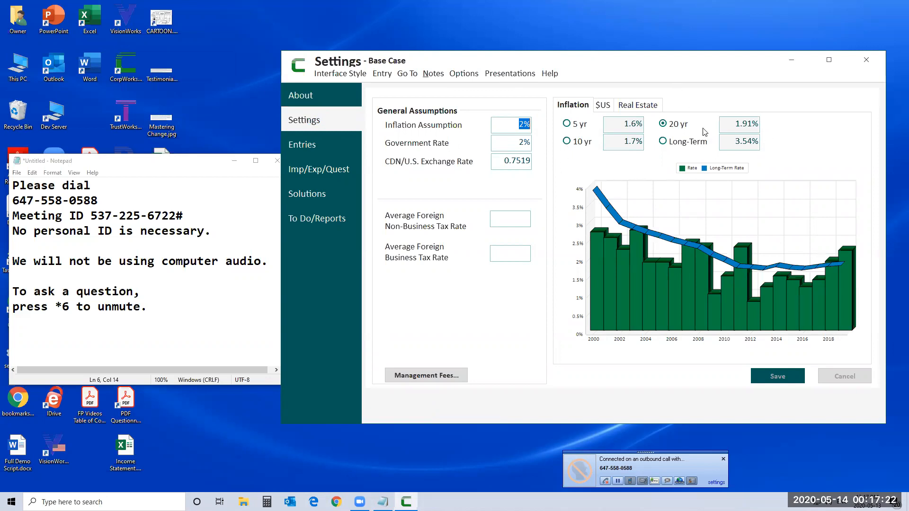
click(663, 107)
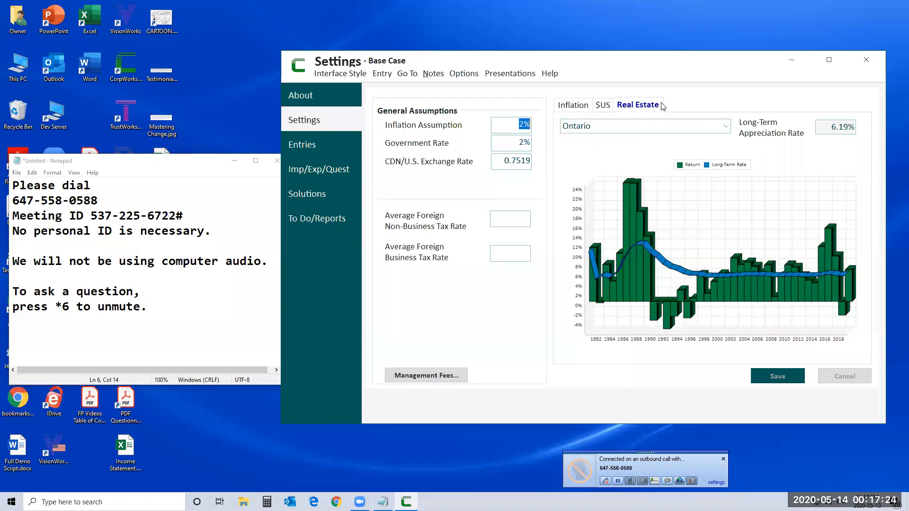
click(315, 153)
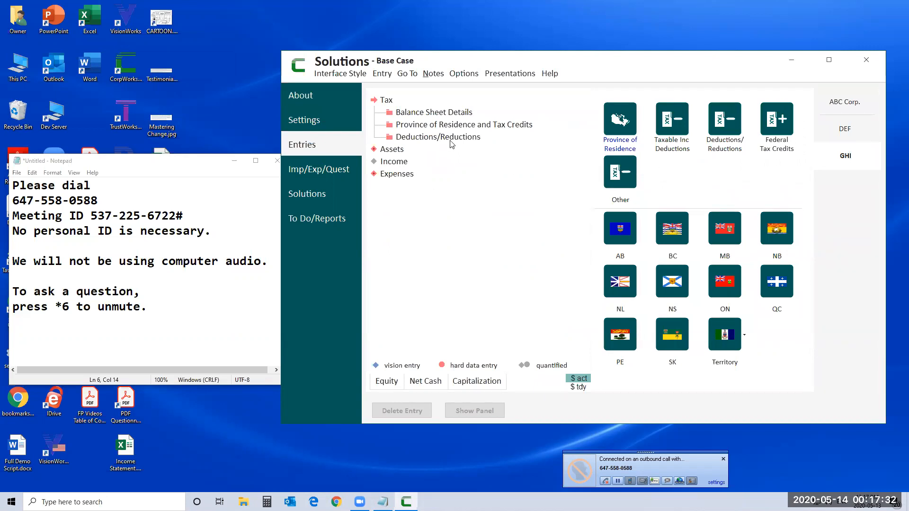
click(396, 151)
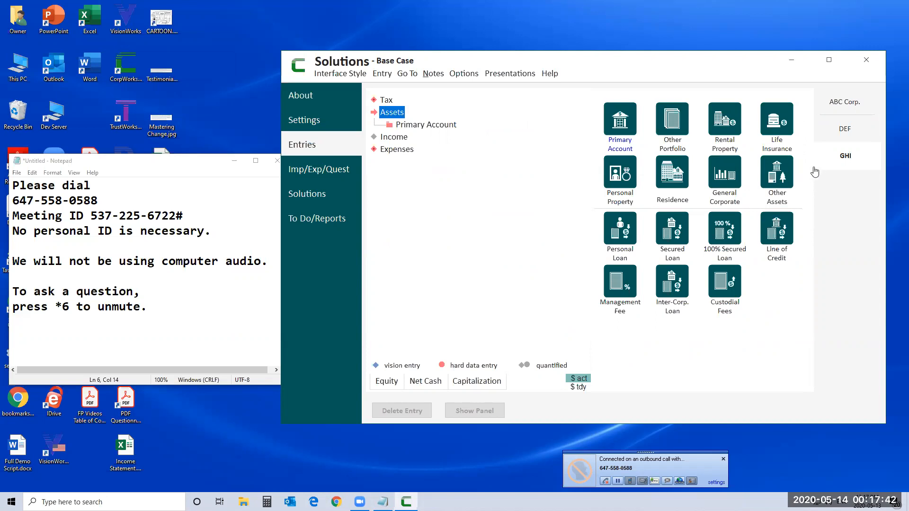
drag(785, 127, 784, 127)
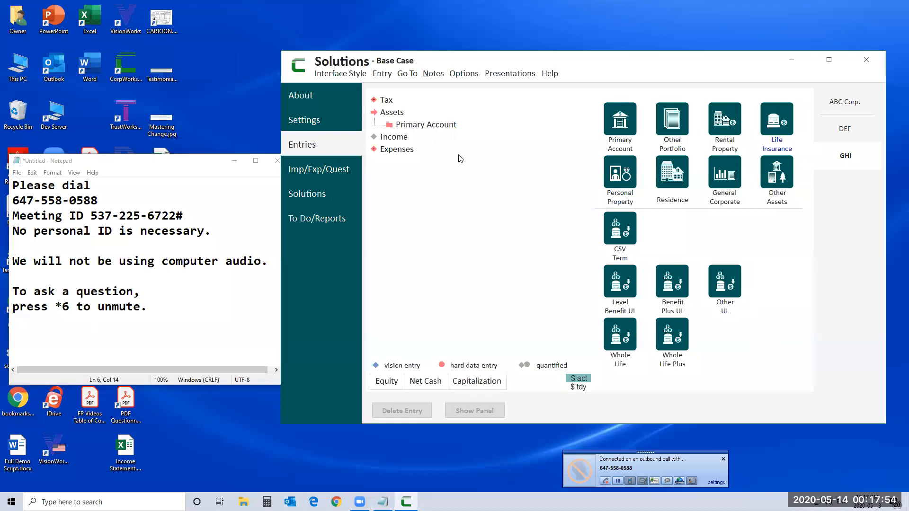
click(397, 137)
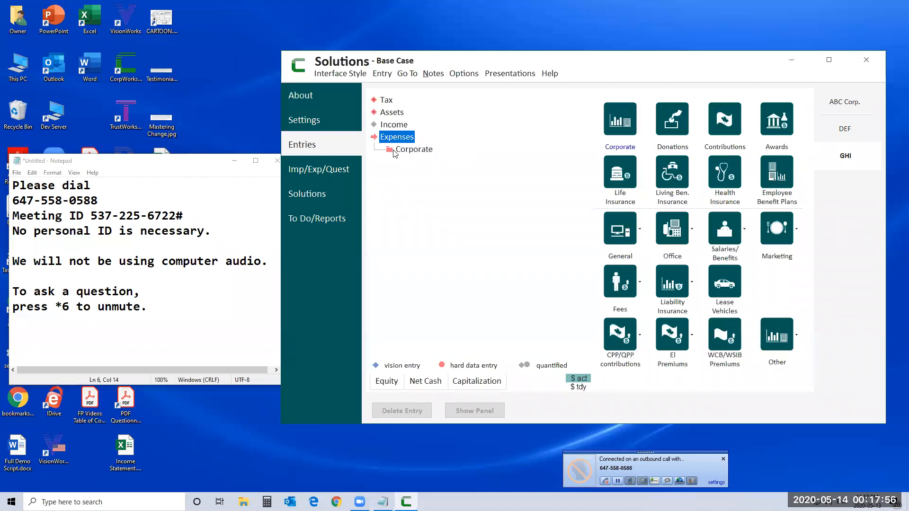
click(618, 183)
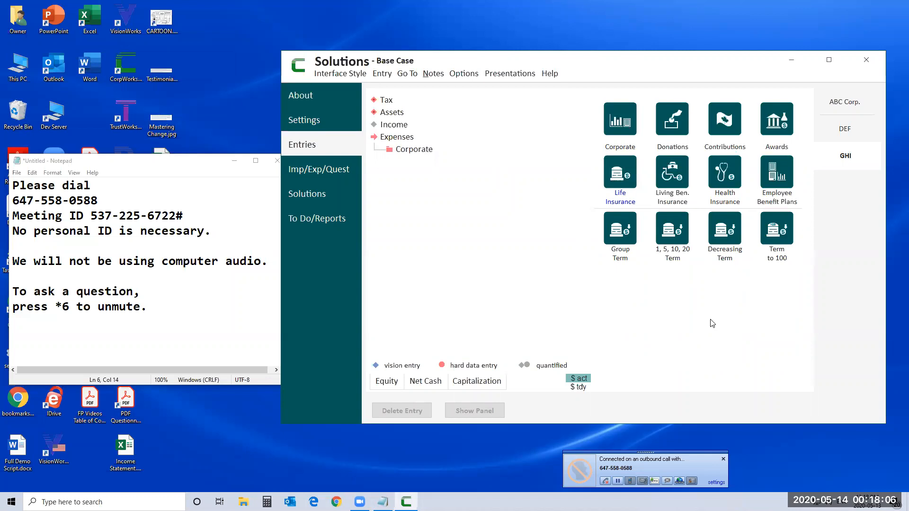
Set the current holdings of GHI's Primary Account as a banking account and save the entry.
click(392, 117)
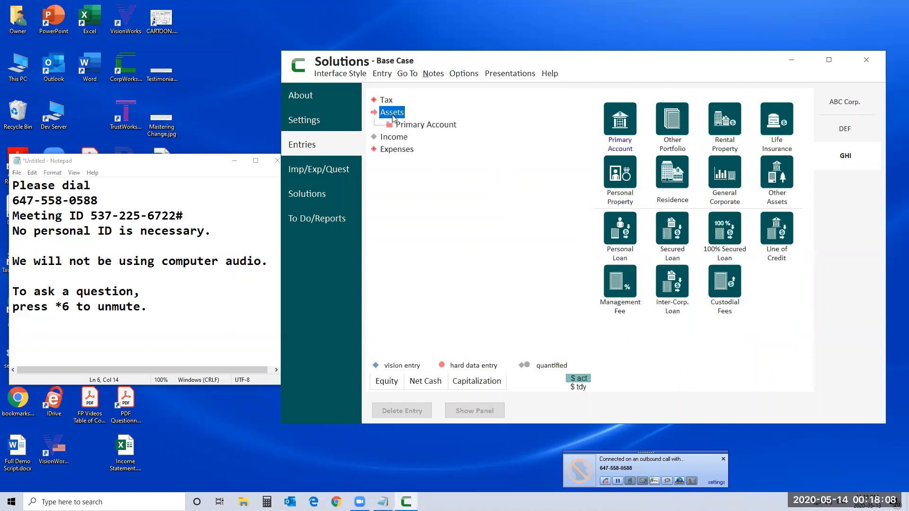
click(408, 127)
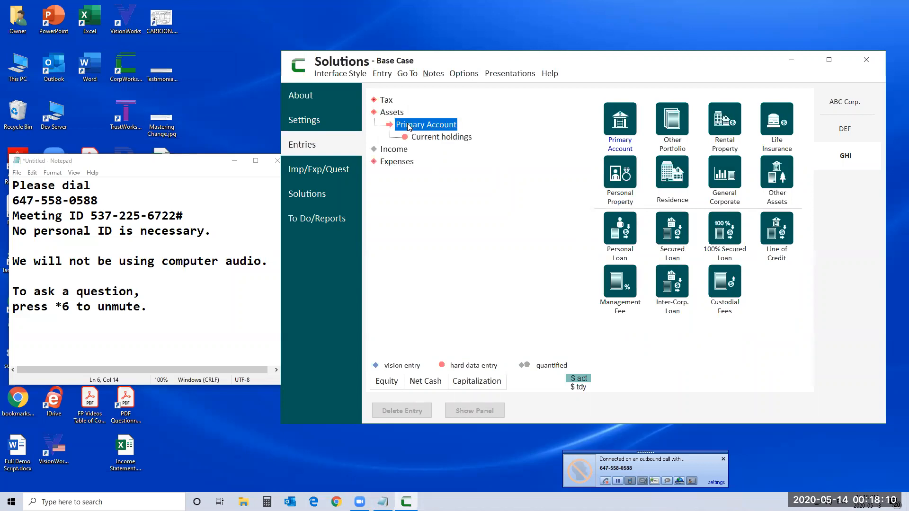
click(443, 138)
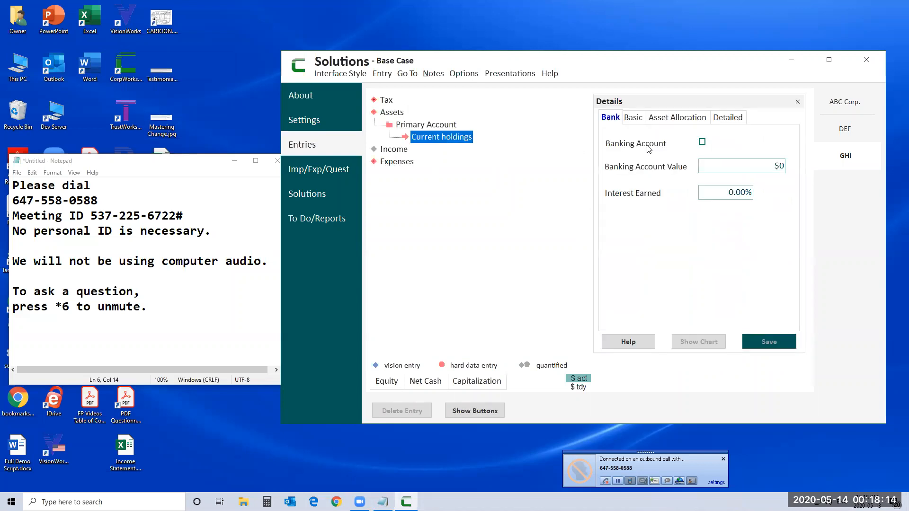
click(703, 143)
click(766, 337)
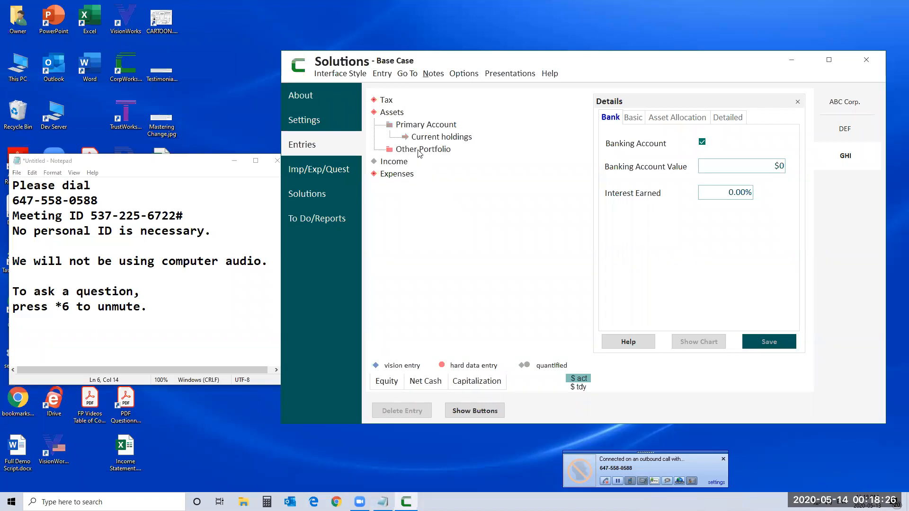
Check the excess cash flow setting for transfers into GHI's Other Portfolio and the automatic withdrawal order in its tactics.
click(419, 150)
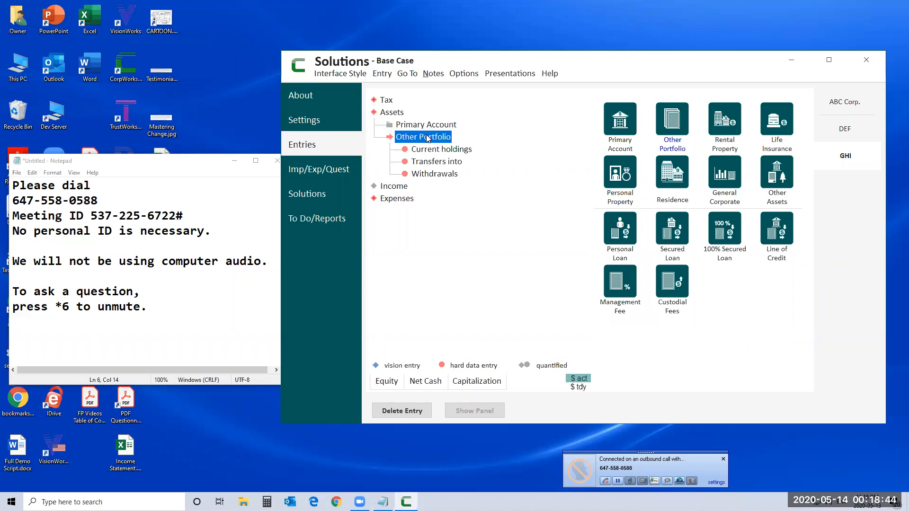
click(433, 162)
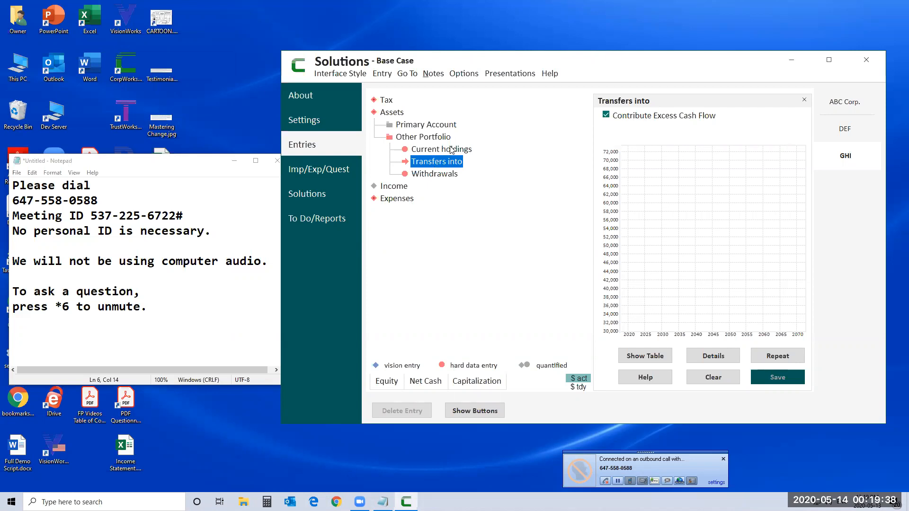
click(327, 199)
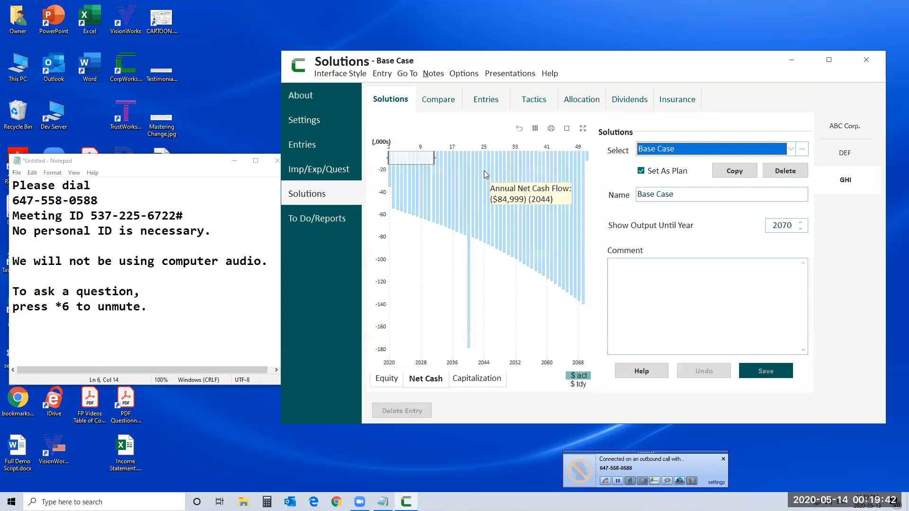
click(540, 101)
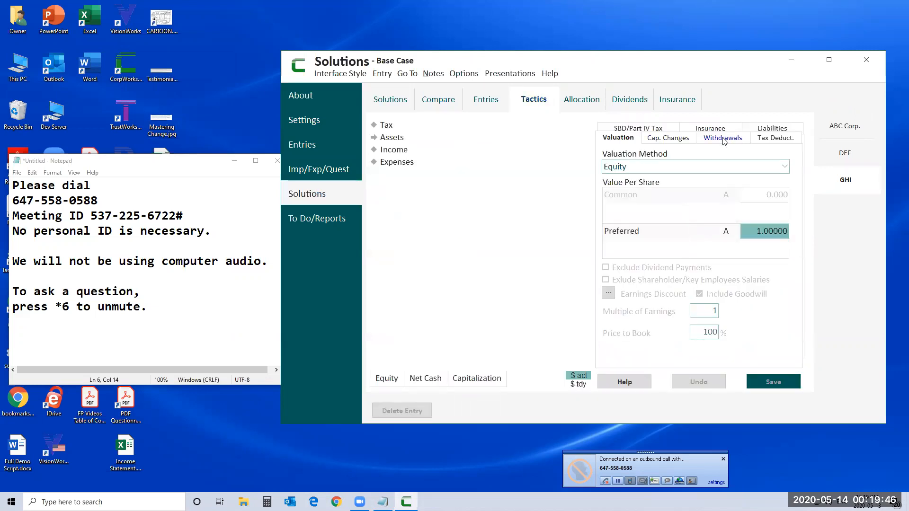
click(723, 142)
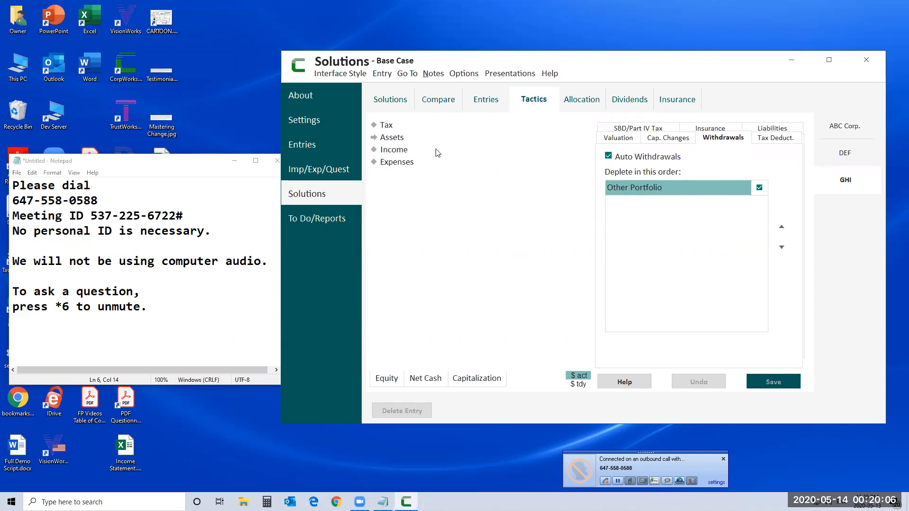
Review the purchase record of the DEF Common A shares held among ABC Corp.'s general corporate assets.
click(306, 149)
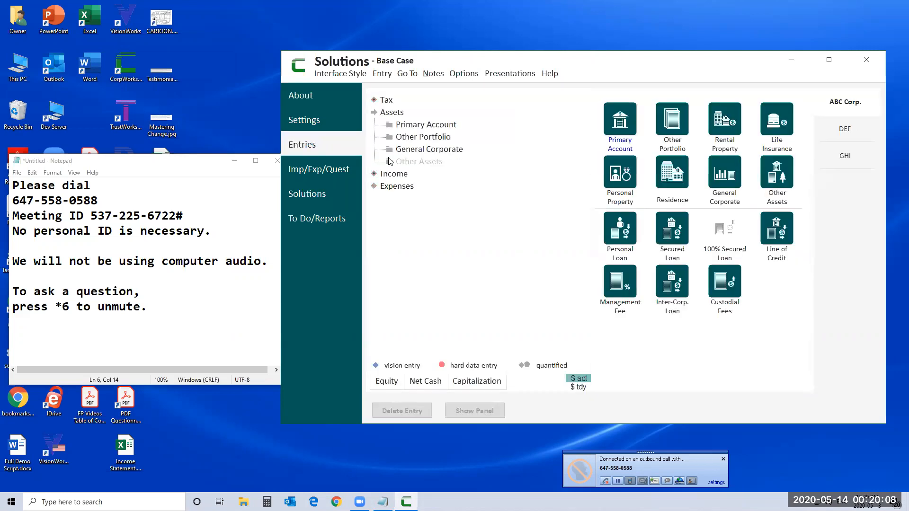
click(846, 161)
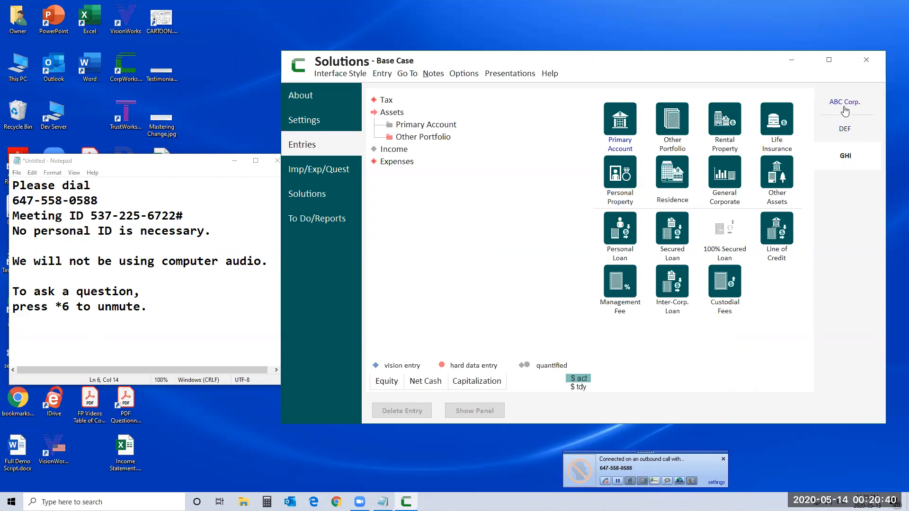
click(846, 108)
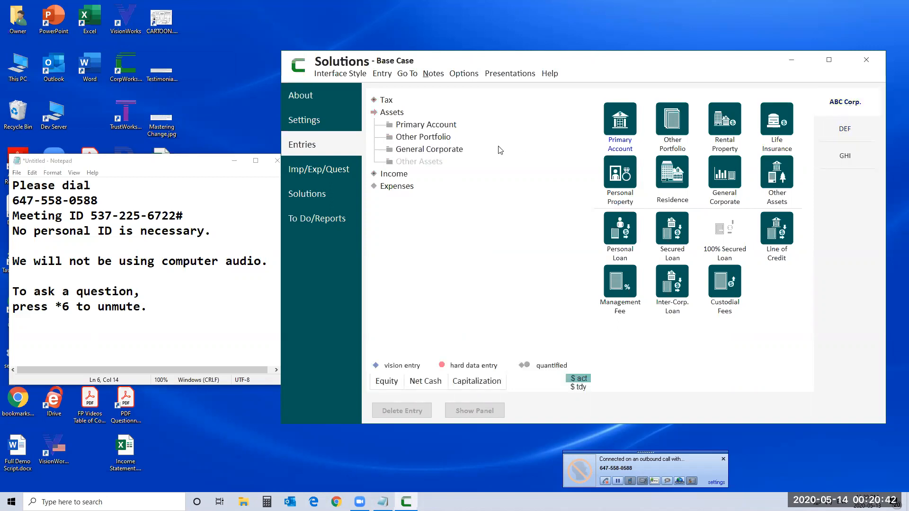
click(417, 151)
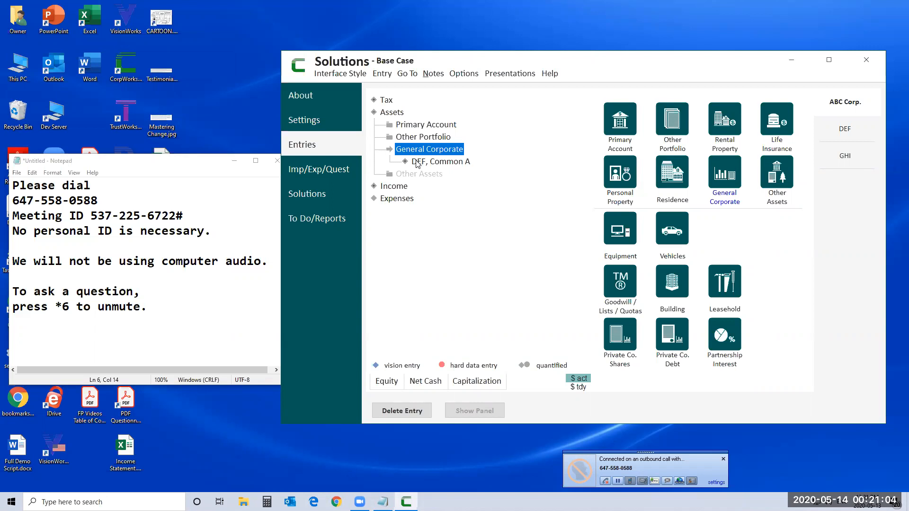
click(418, 162)
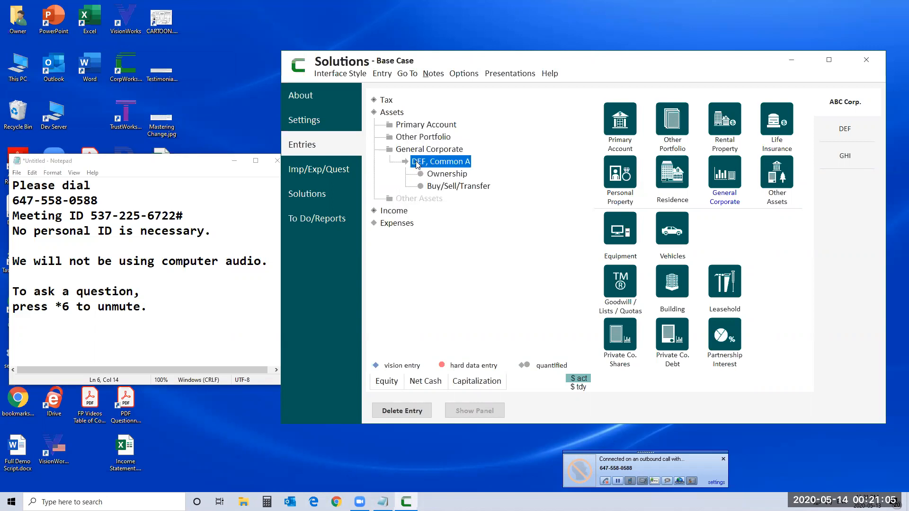
click(440, 190)
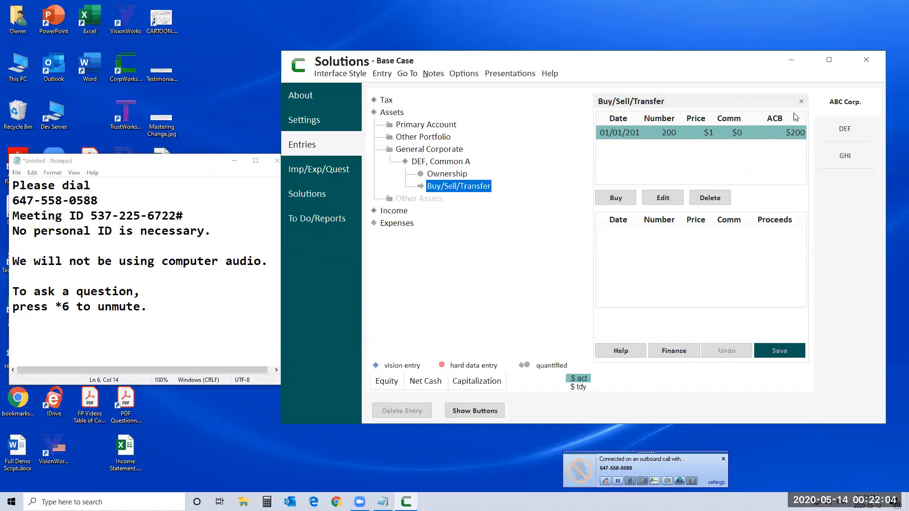
Add a Business Income entry to GHI's income under its default name and open its gross sales projection.
click(844, 159)
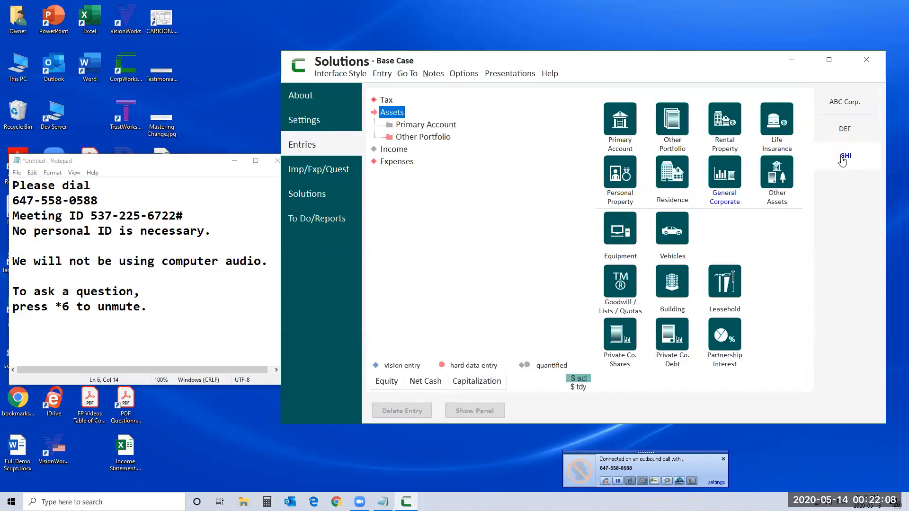
click(404, 150)
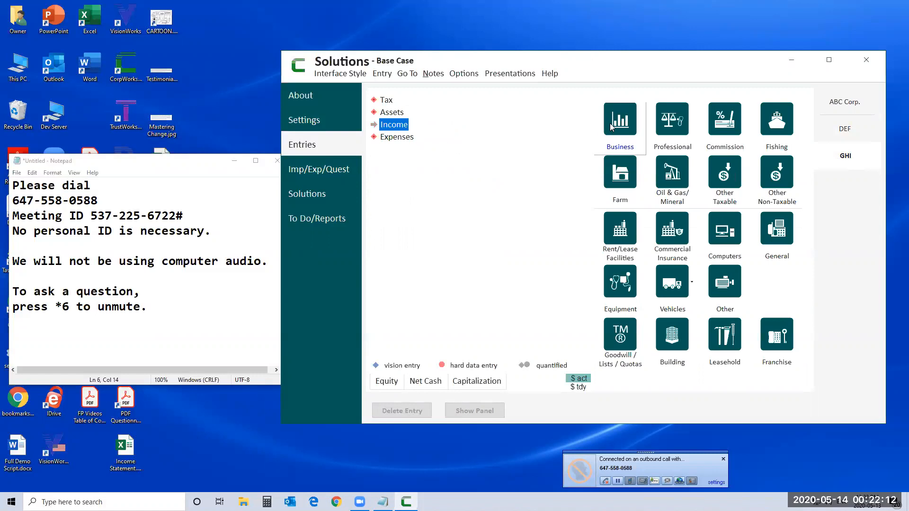
drag(617, 123, 482, 201)
click(552, 278)
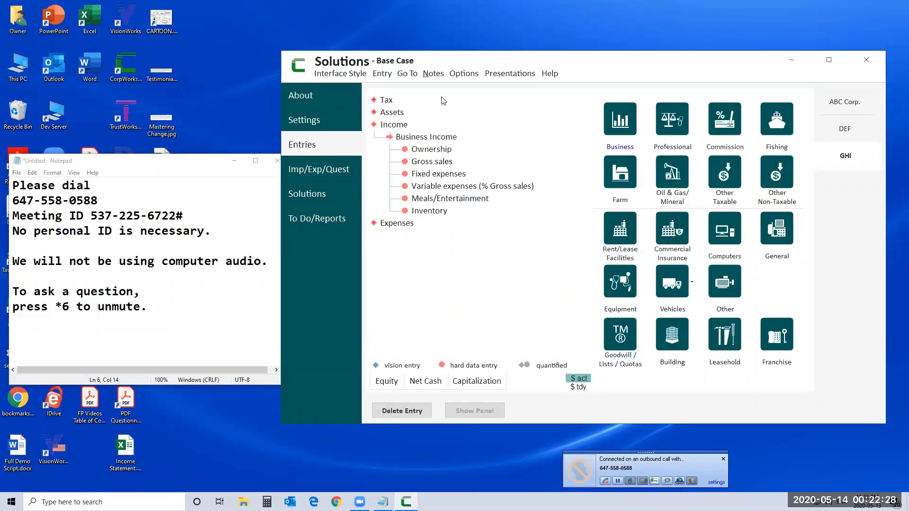
click(438, 166)
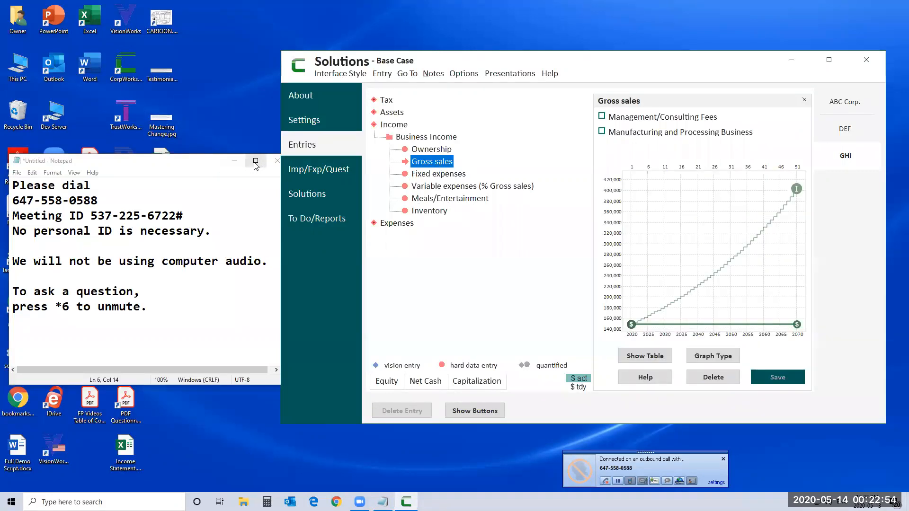
Close the Notepad notes, open the Income Statement workbook in Excel, and narrow its window beside GHI's gross sales graph.
click(277, 163)
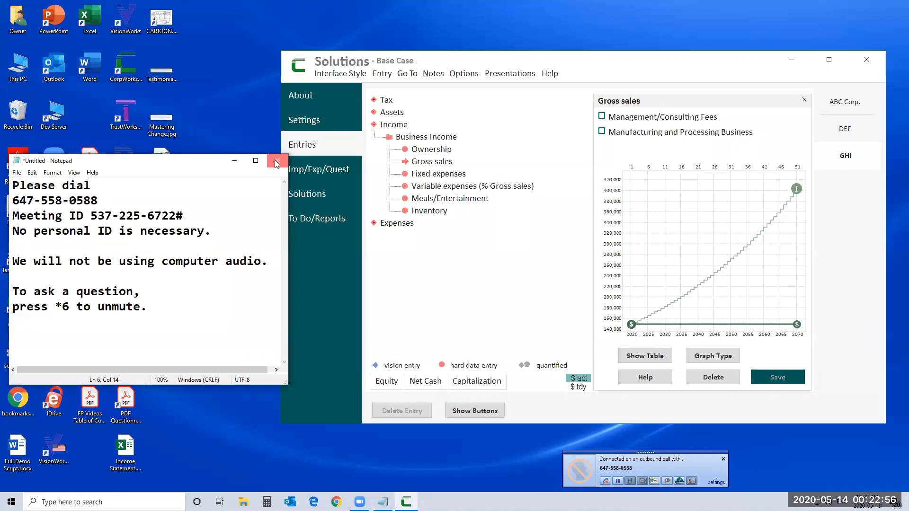
click(464, 253)
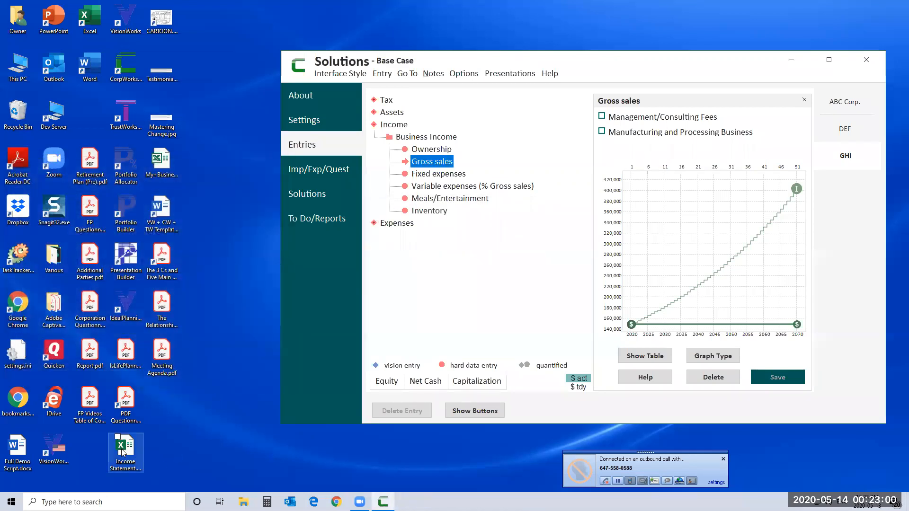
double_click(143, 442)
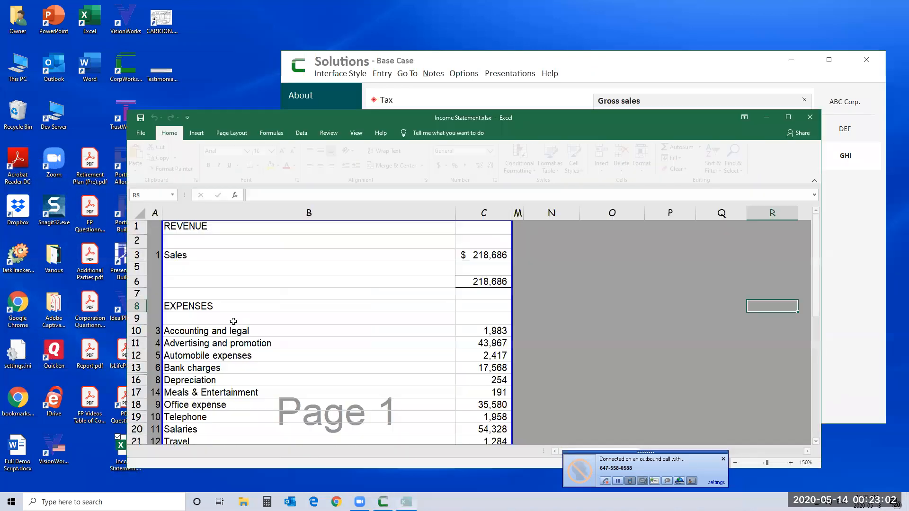
drag(817, 251, 817, 237)
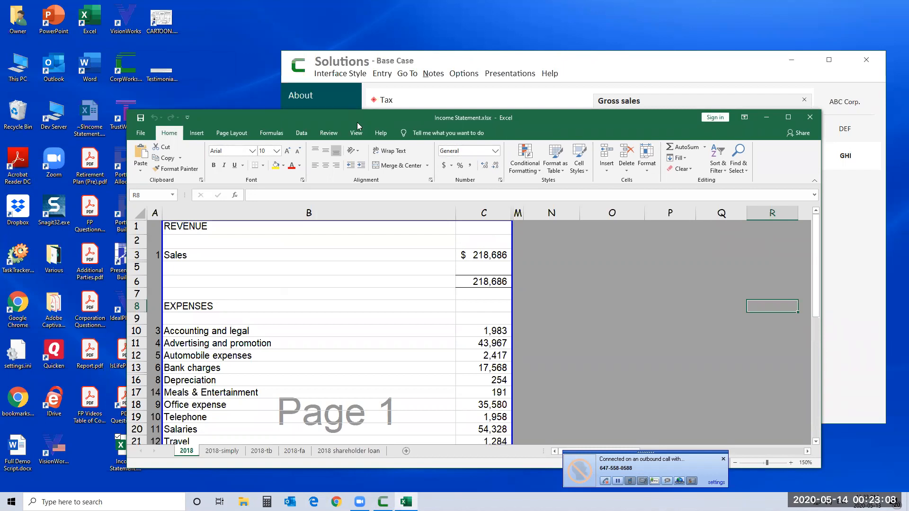
drag(357, 123, 218, 75)
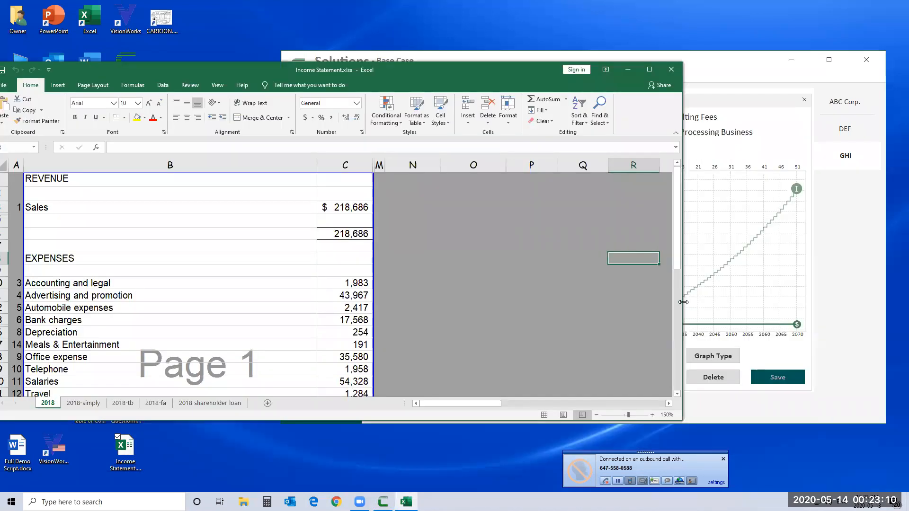
drag(683, 302, 395, 320)
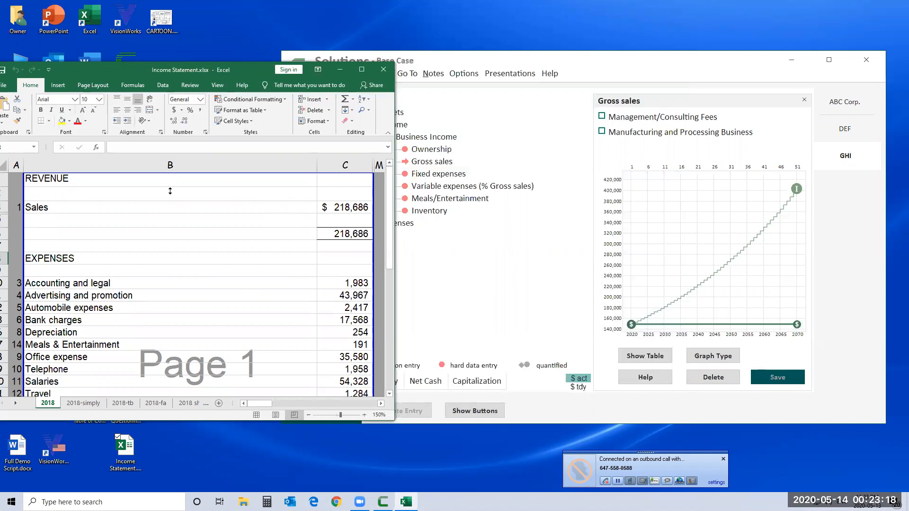
Review the revenue, expenses and net income on the 2018 sheet of the income statement.
click(445, 164)
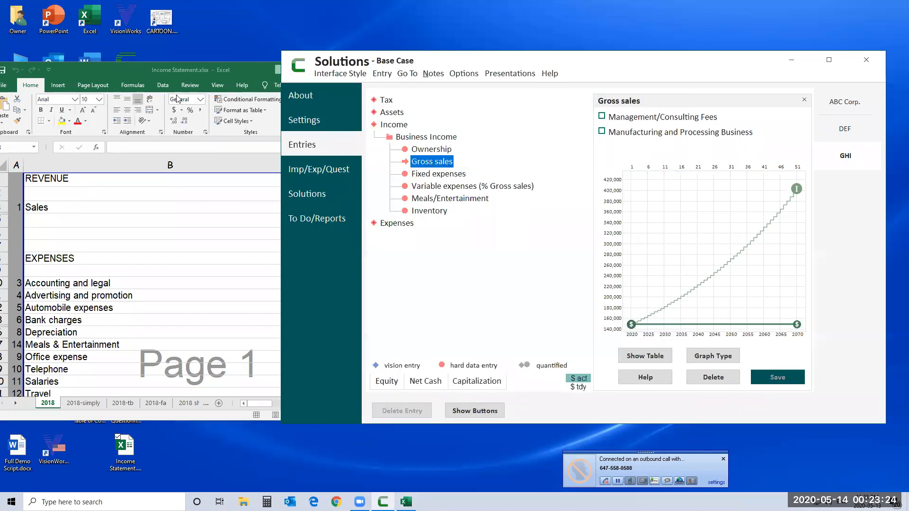
click(156, 74)
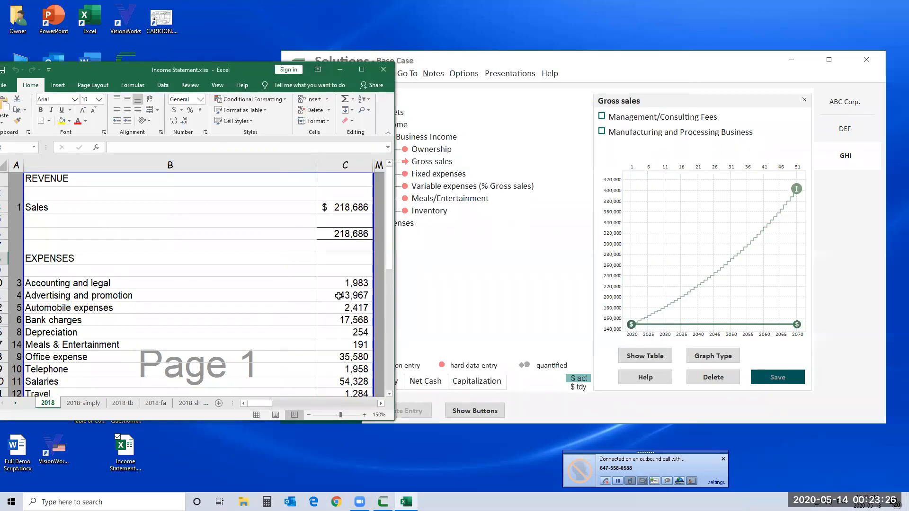
drag(390, 248, 384, 287)
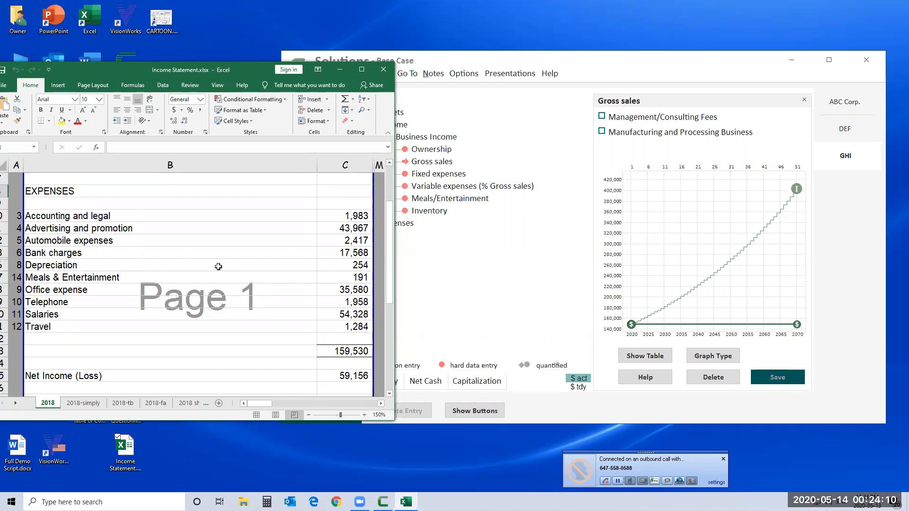
Switch back to CorpWorks, add a Rental Property asset to GHI under its default name, and open its building and land details.
click(488, 278)
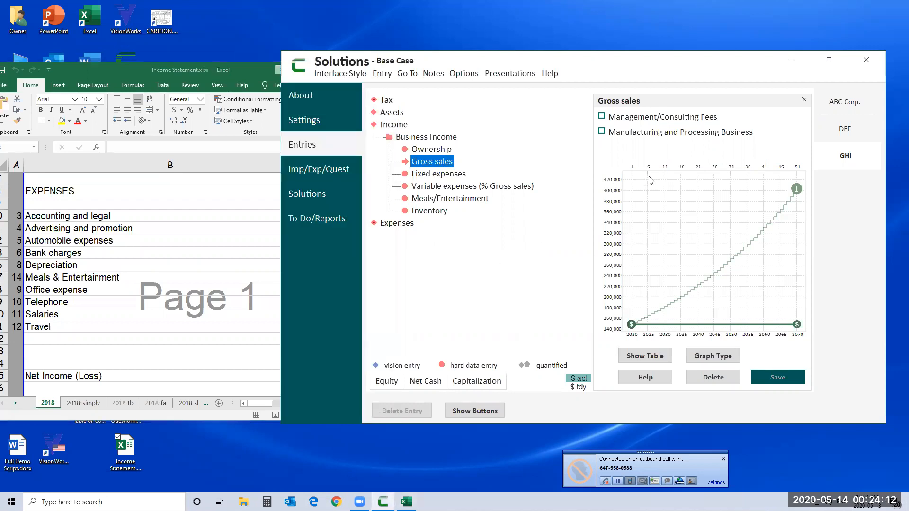
click(400, 117)
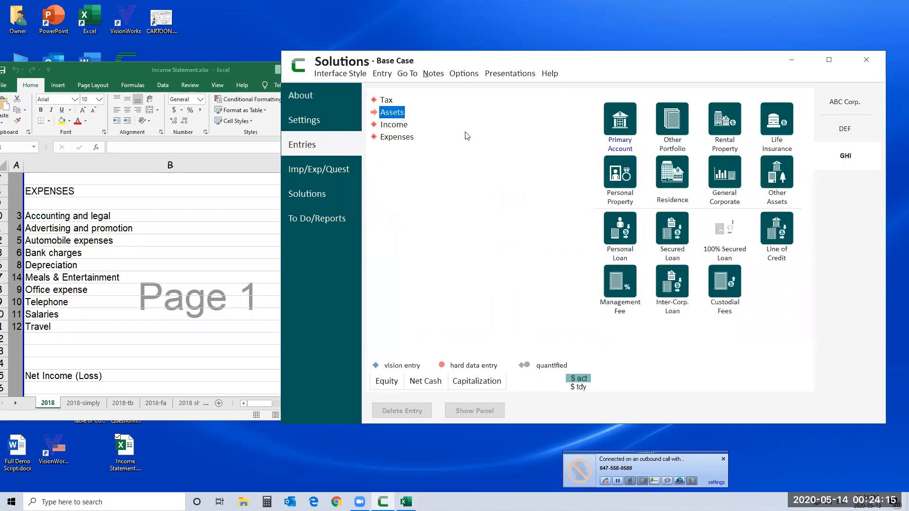
click(724, 124)
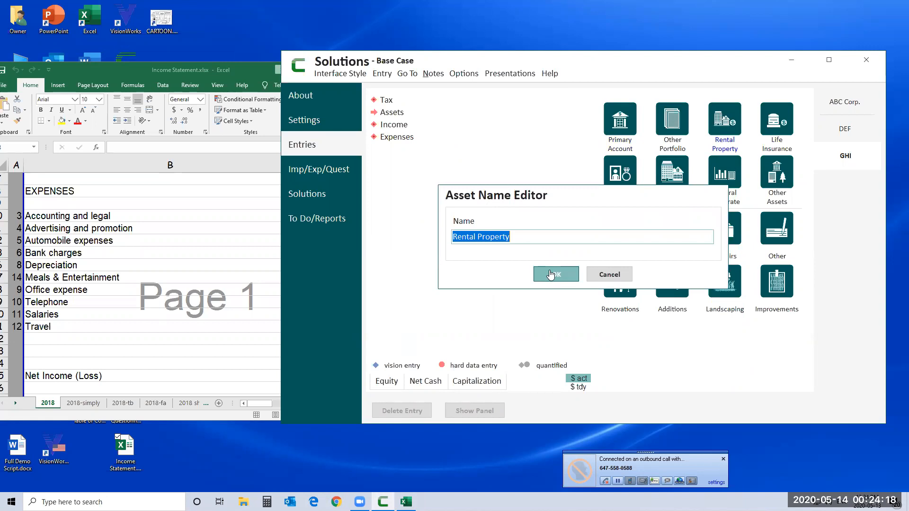
click(552, 275)
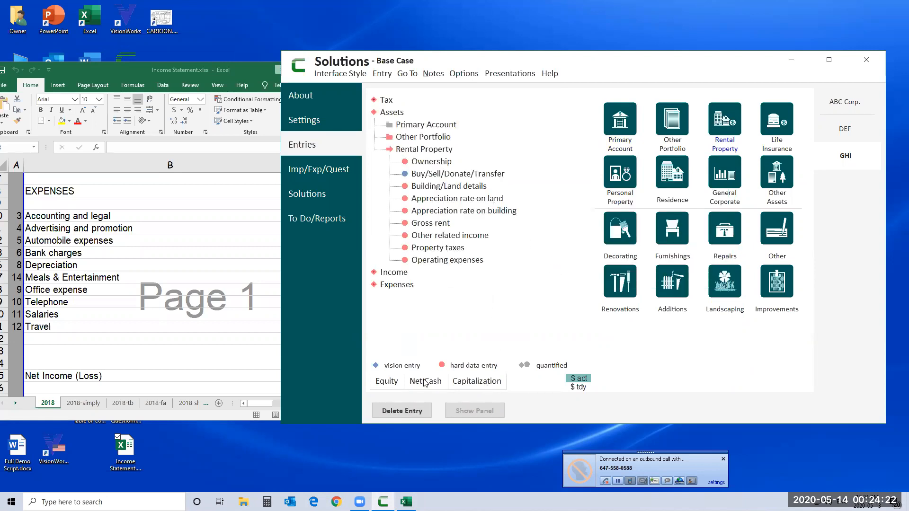
click(443, 198)
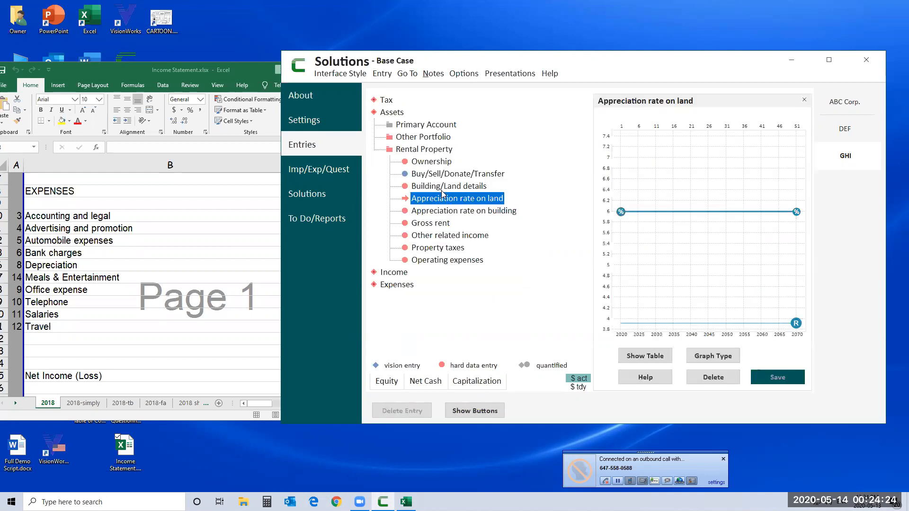
Examine GHI's annual net cash flow for 2020, drilling down through its sources to the rental property's income statement.
click(431, 386)
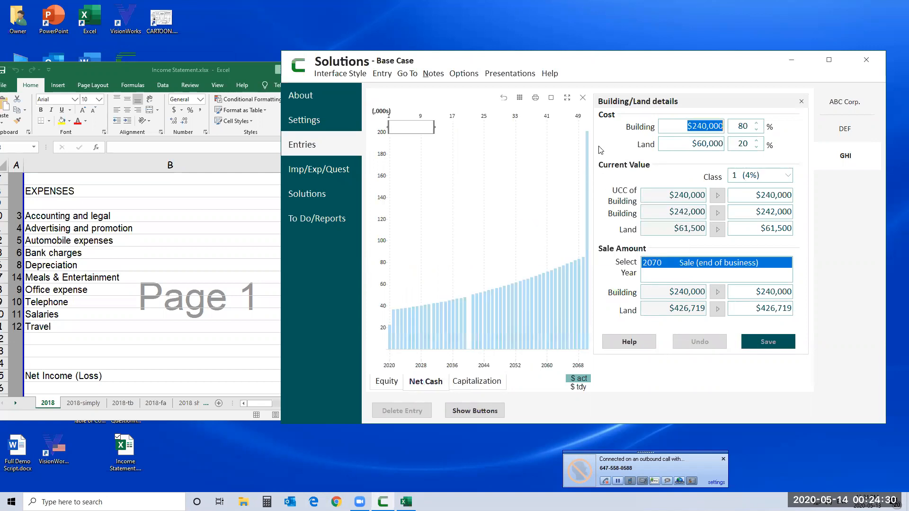
click(551, 98)
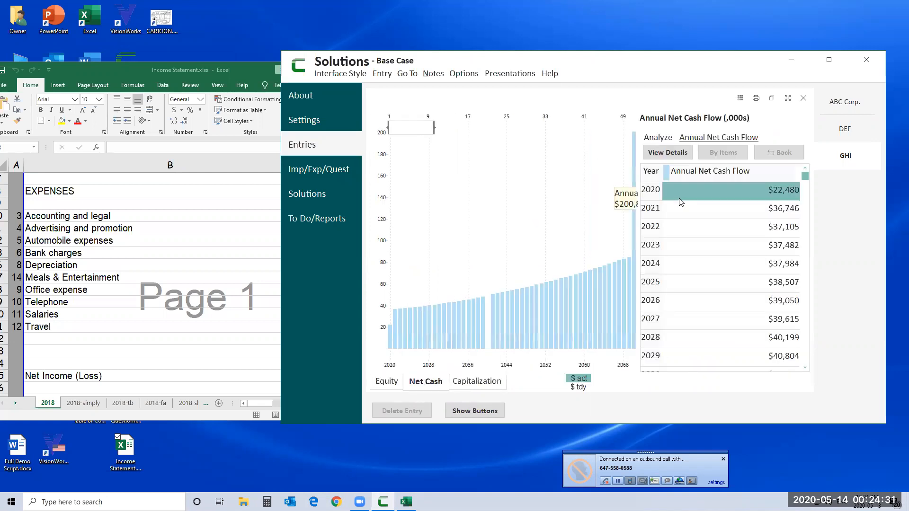
click(710, 192)
click(709, 192)
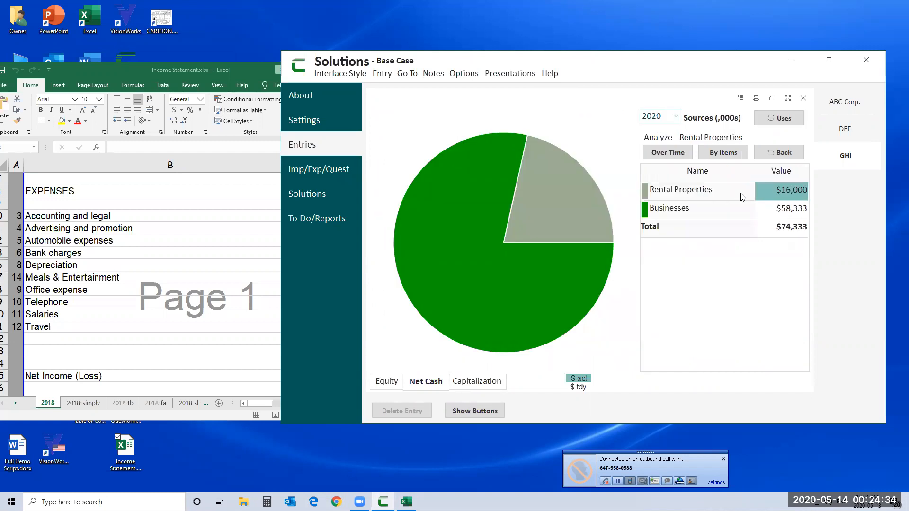
click(777, 193)
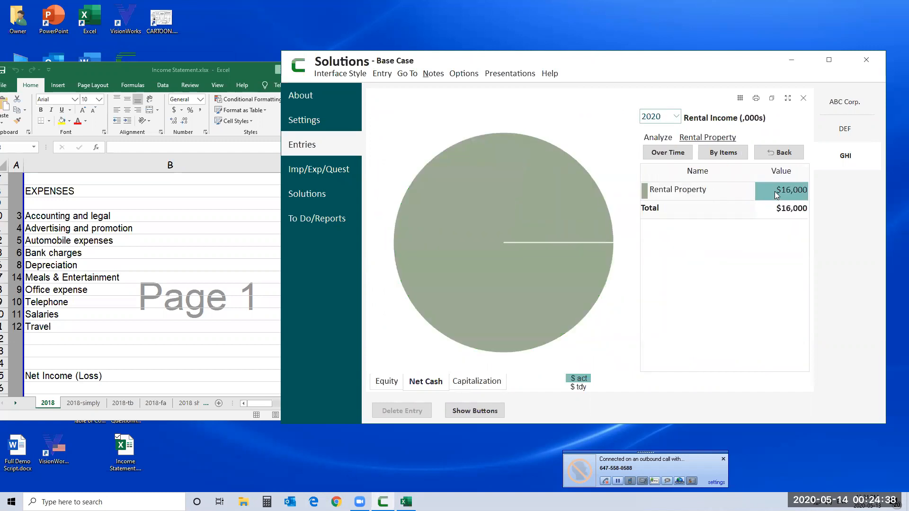
click(775, 191)
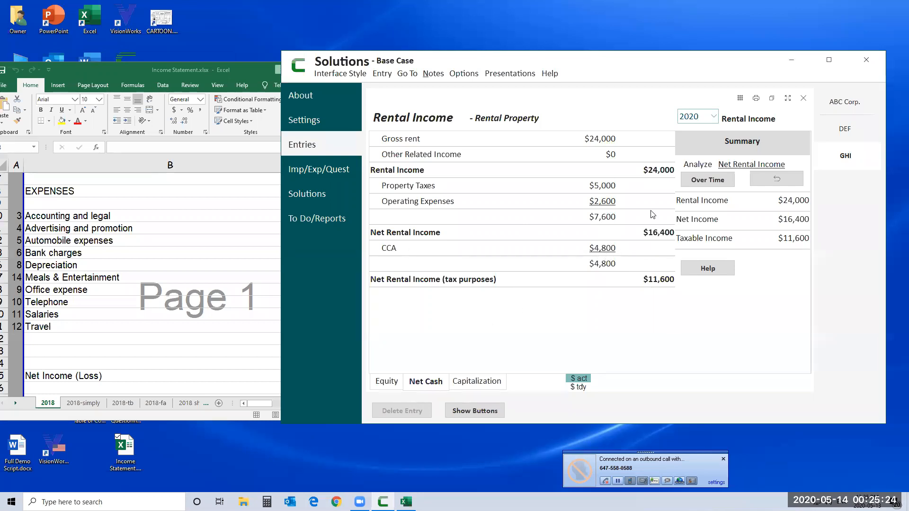
click(805, 99)
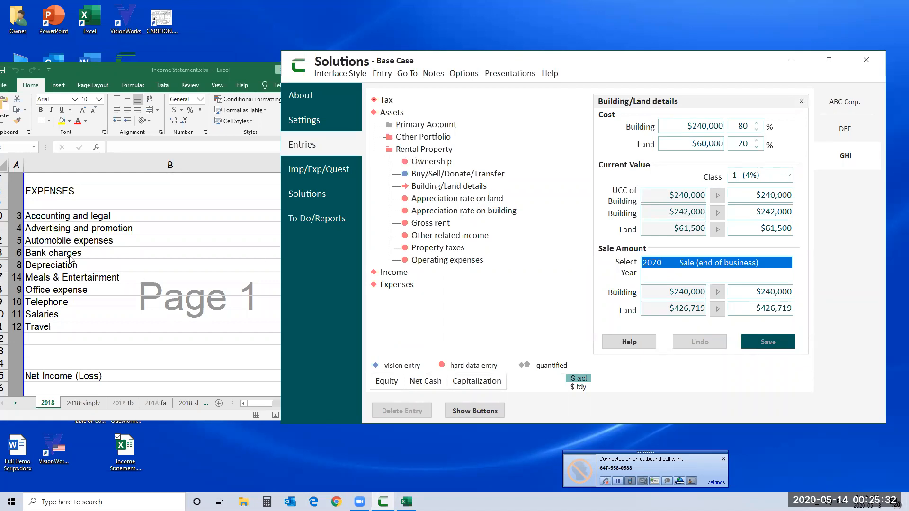
Compare the income statement's expense lines in Excel with GHI's business fixed expenses and available expense types in CorpWorks.
click(140, 76)
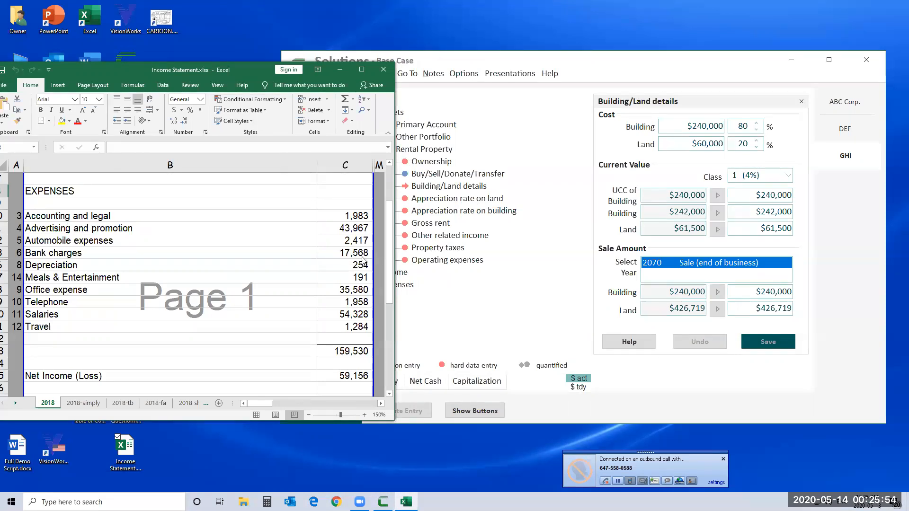
click(466, 73)
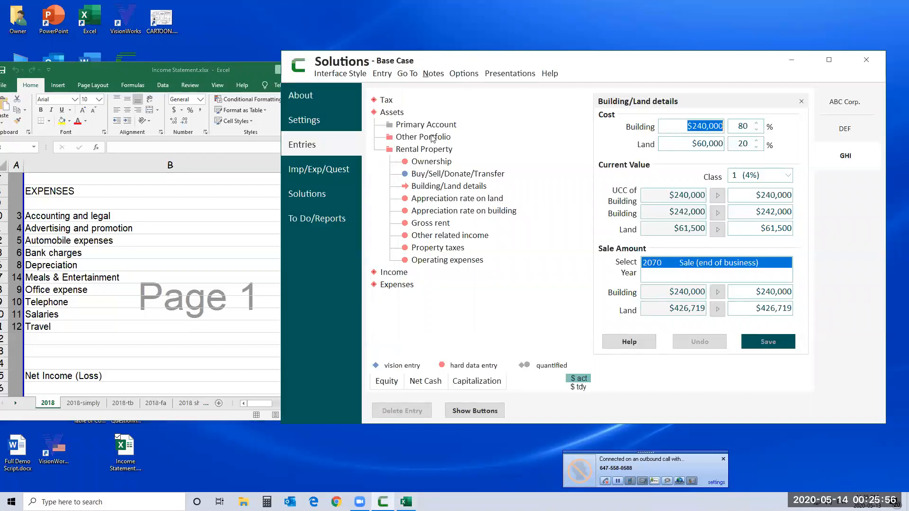
click(391, 274)
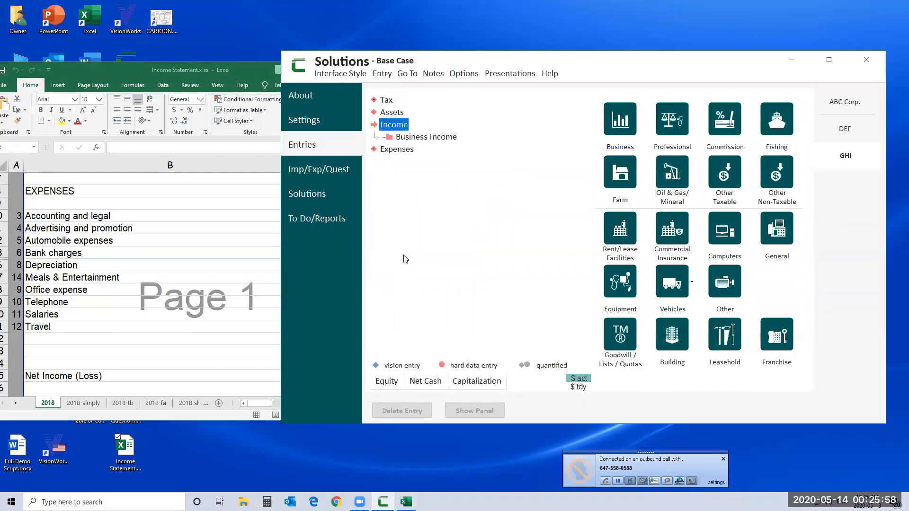
click(433, 139)
click(432, 175)
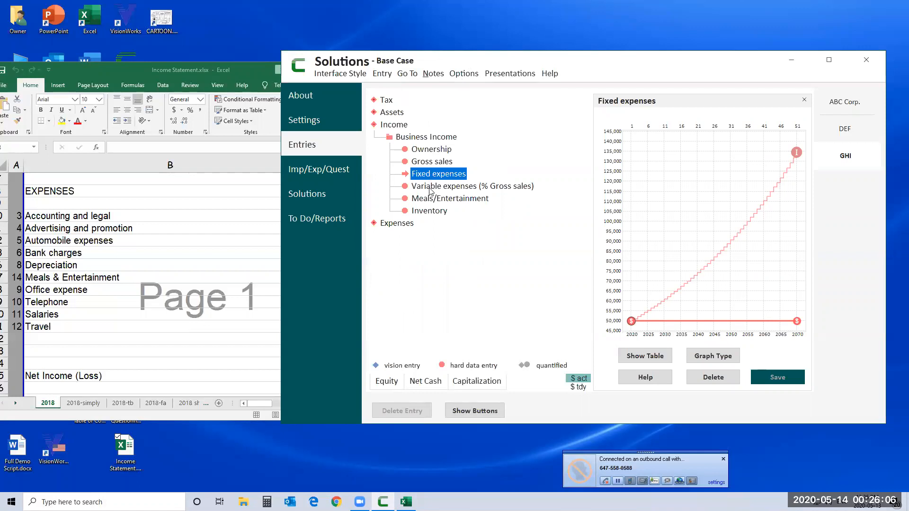
click(400, 224)
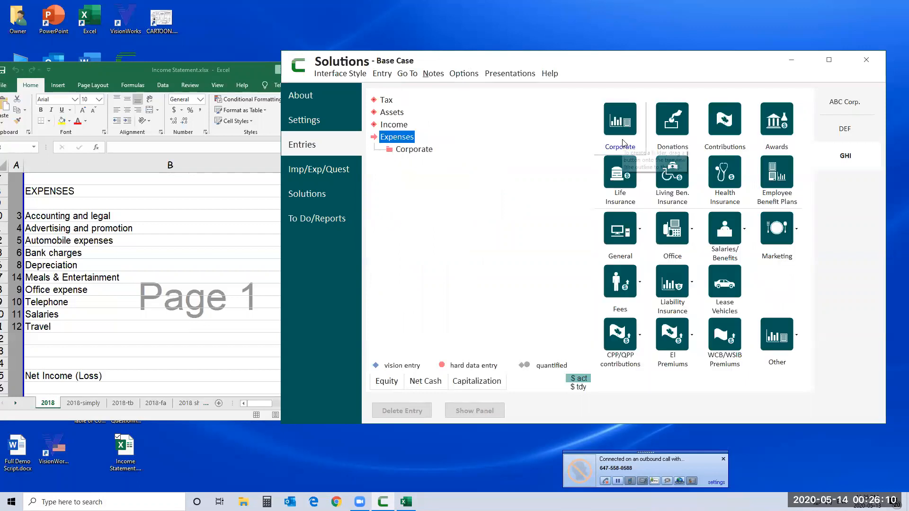
Check the income statement's expense lines in Excel against CorpWorks' marketing and fee expense types and GHI's business fixed expenses.
click(786, 244)
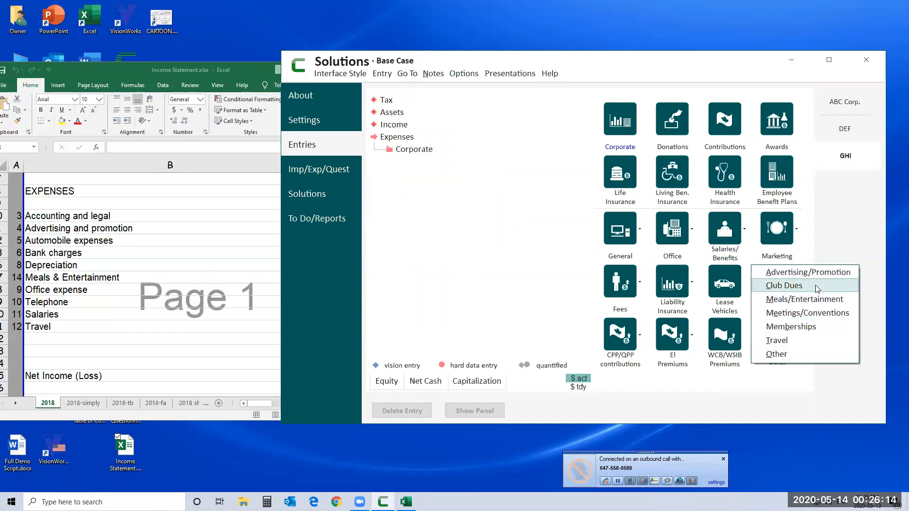
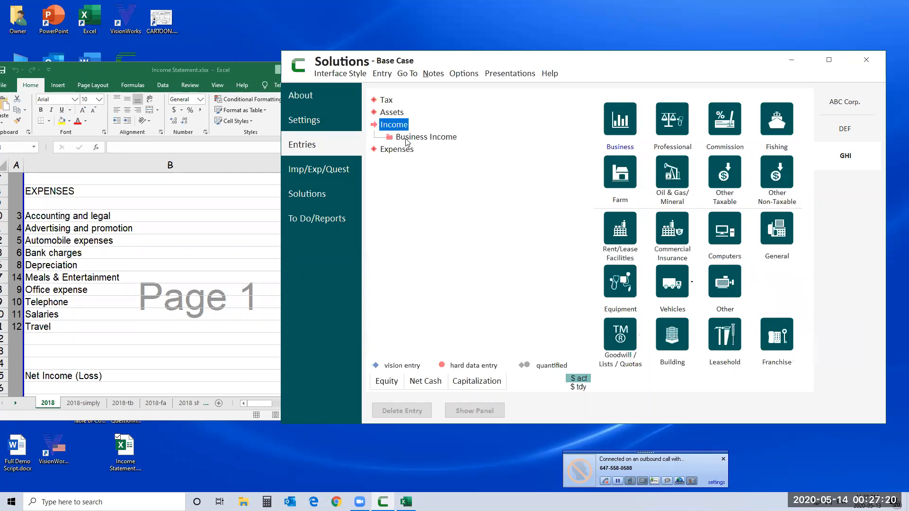
click(406, 139)
click(428, 176)
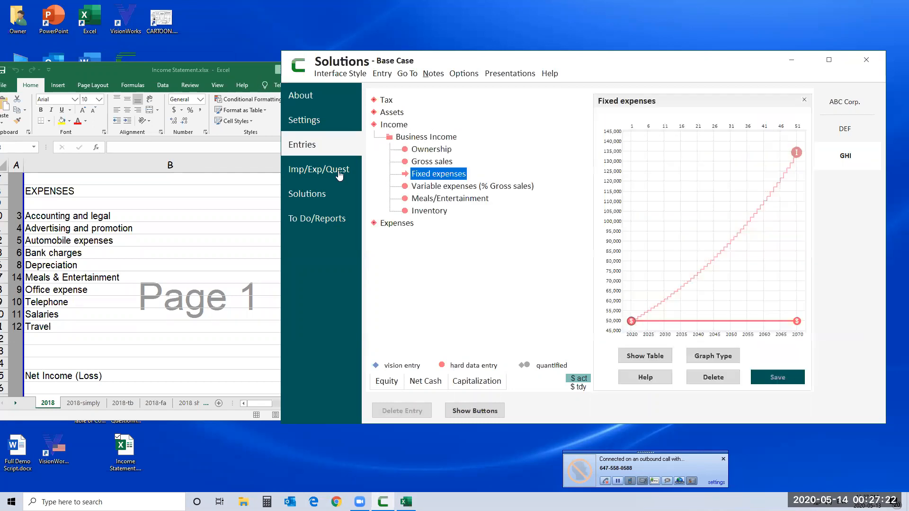
click(169, 84)
click(120, 188)
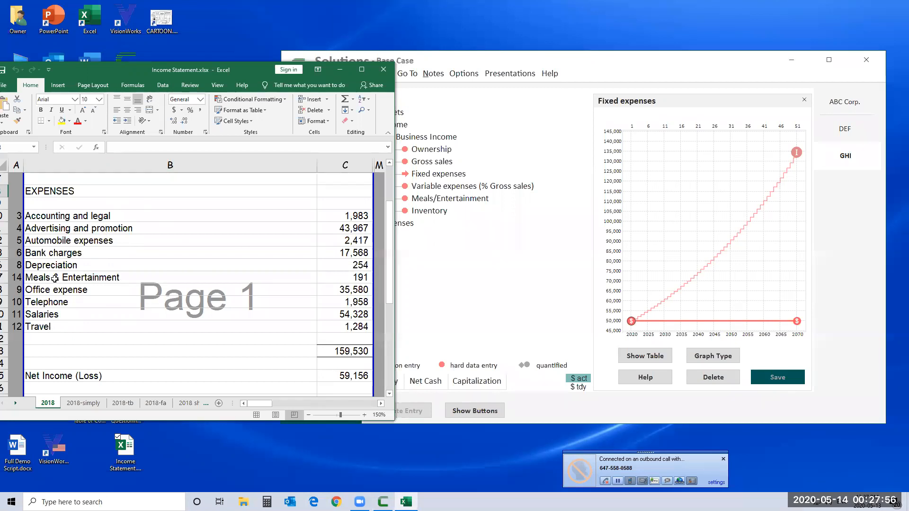
click(77, 218)
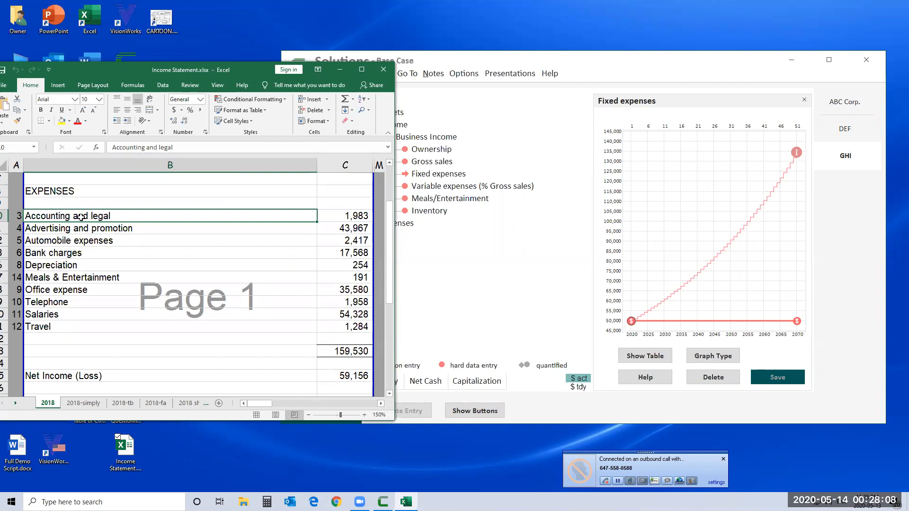
click(448, 64)
click(387, 223)
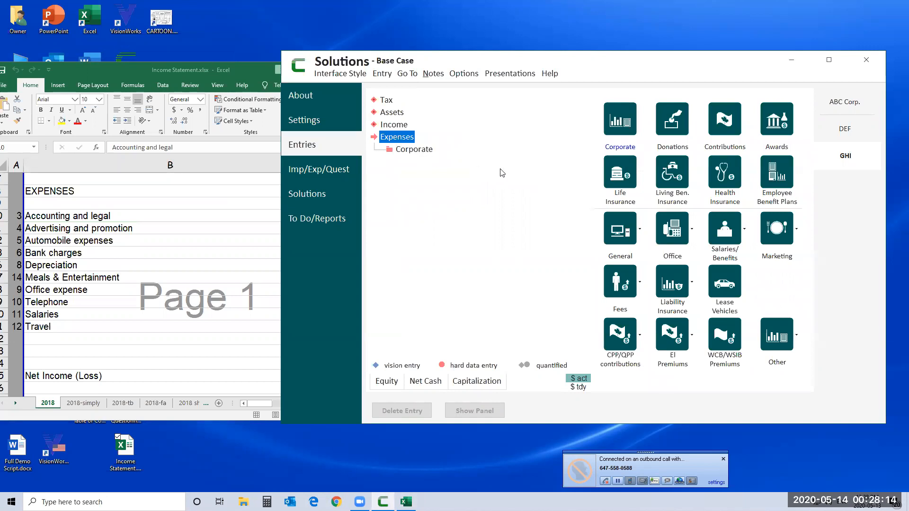
click(624, 294)
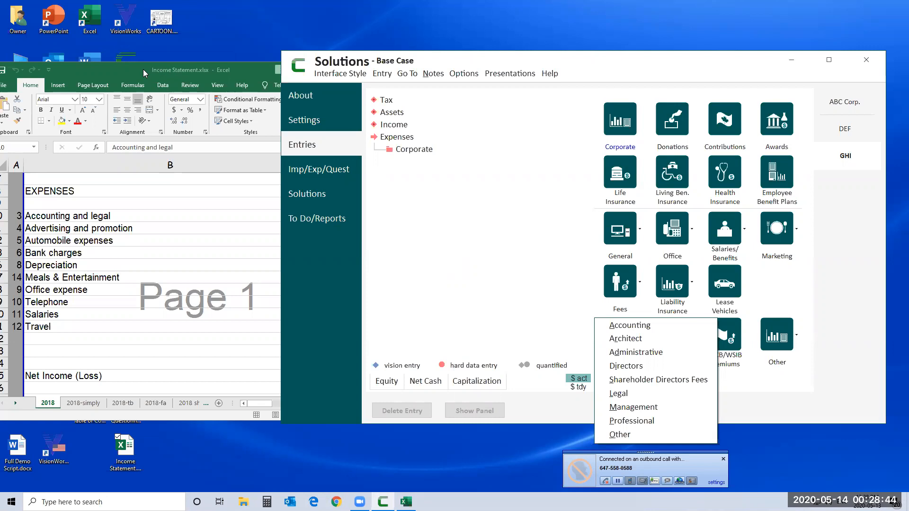
click(160, 70)
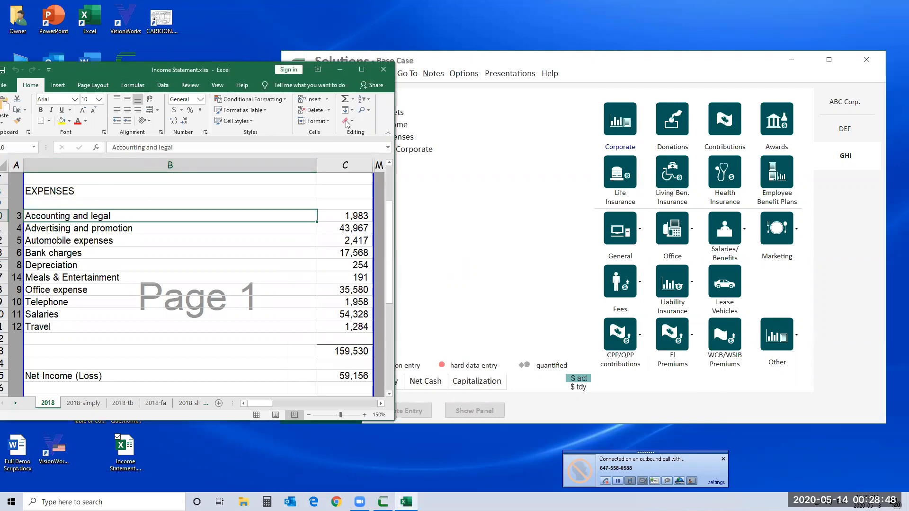
click(443, 66)
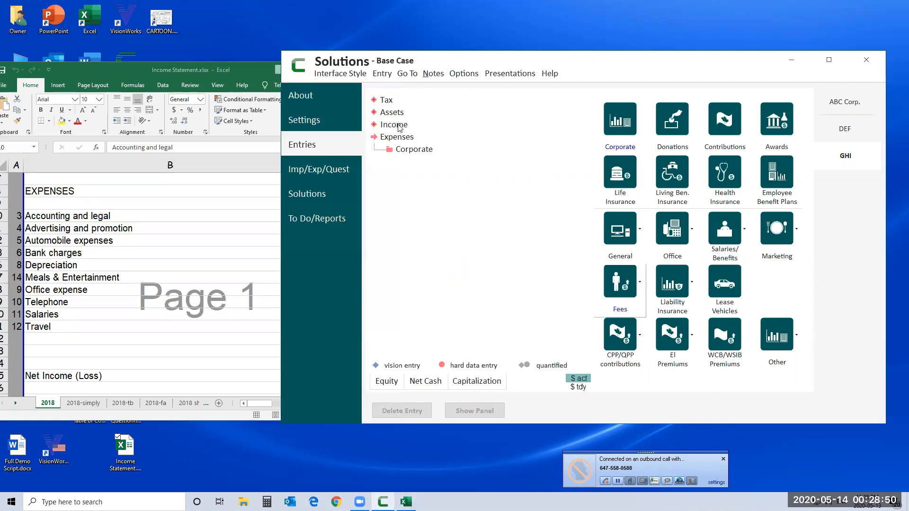
Review GHI's Business Income entry, examining its gross sales and its variable expenses as a percentage of gross sales.
click(399, 126)
click(407, 138)
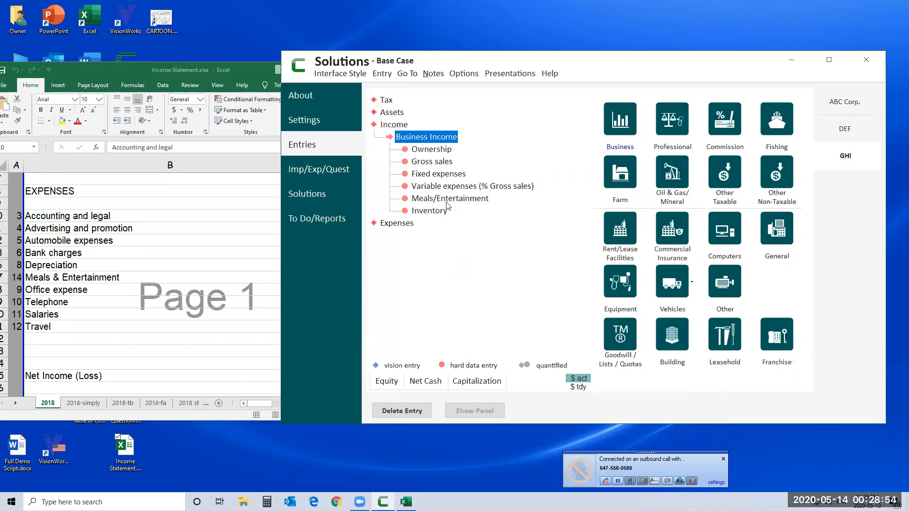
click(431, 163)
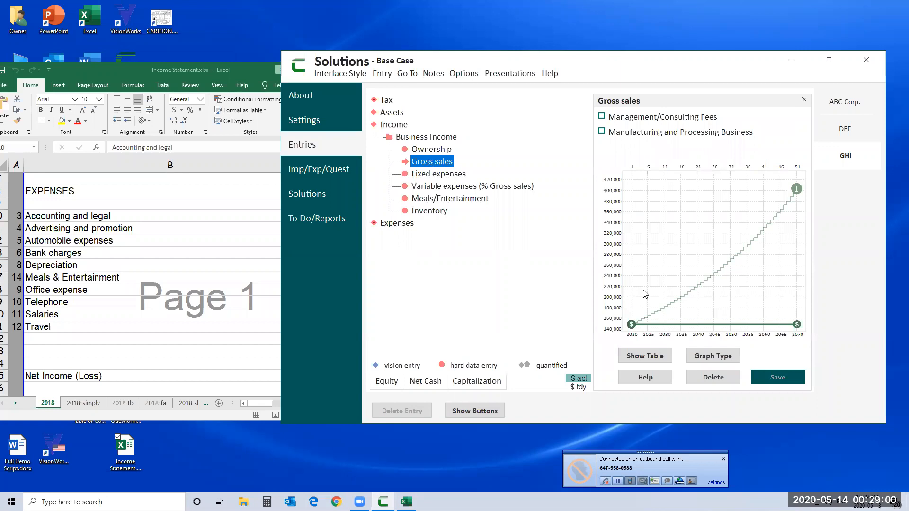
click(449, 189)
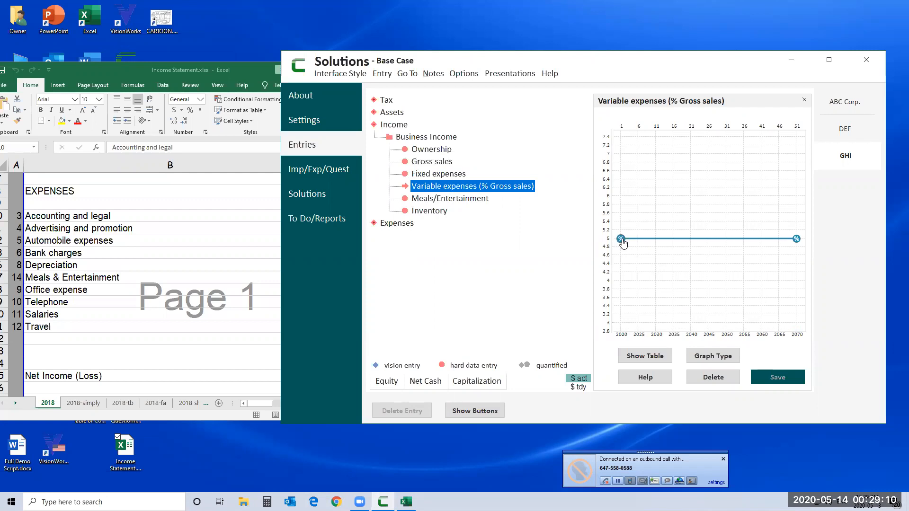
mouse_move(622, 243)
Shorten the Business Income gross sales to end in 2030, save the change, and check the period of the fixed expenses.
click(434, 164)
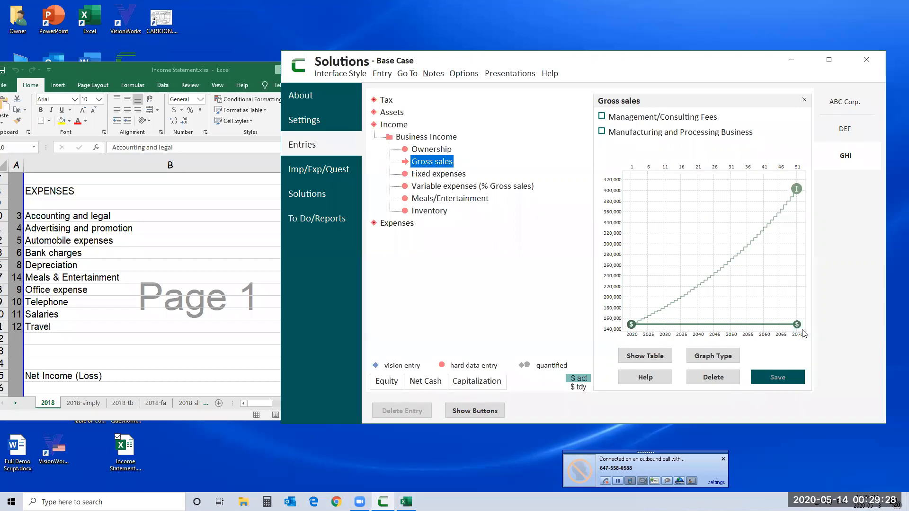
mouse_move(799, 328)
drag(798, 326, 665, 326)
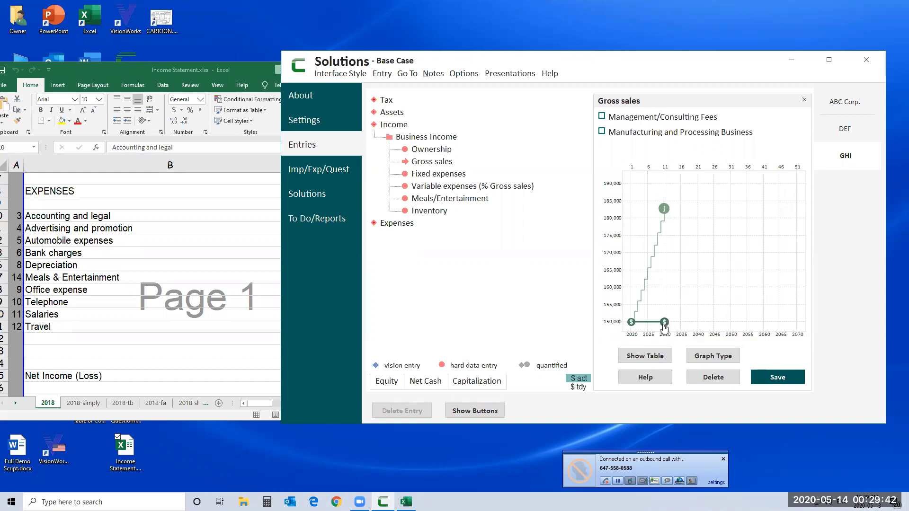
click(781, 378)
click(411, 175)
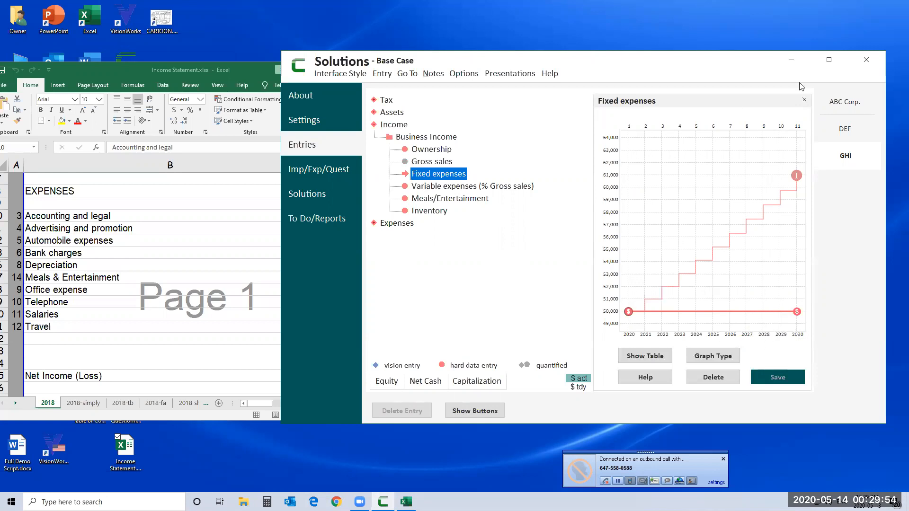
Drill into GHI's 2020 net cash flow sources down to the Business Income statement and compare it with the Excel income statement.
click(421, 383)
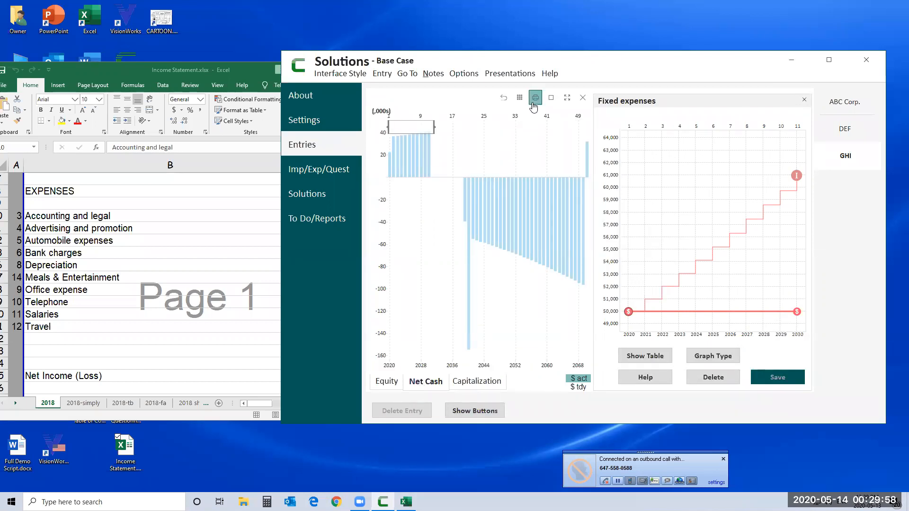
click(550, 99)
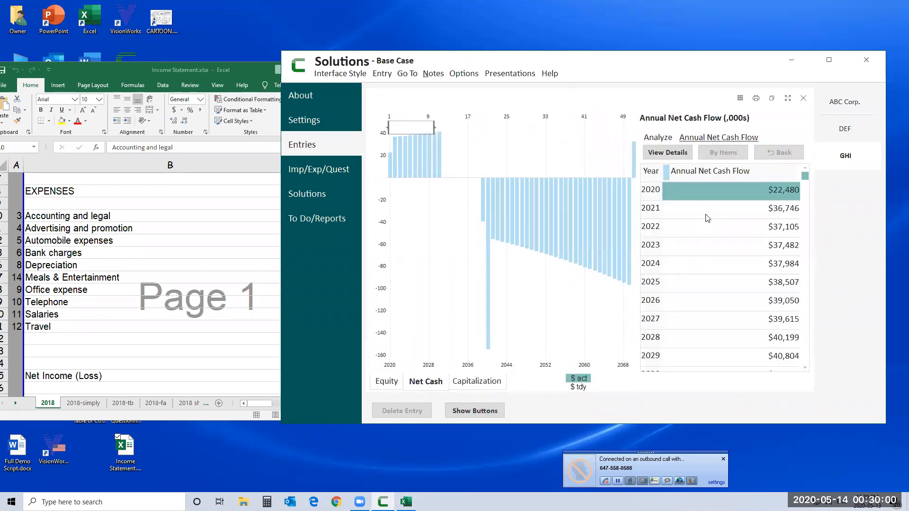
click(714, 195)
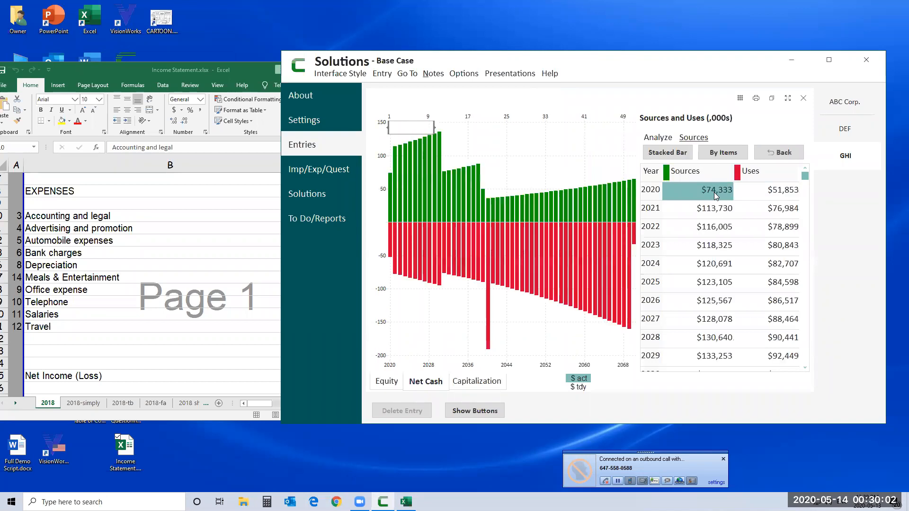
click(714, 193)
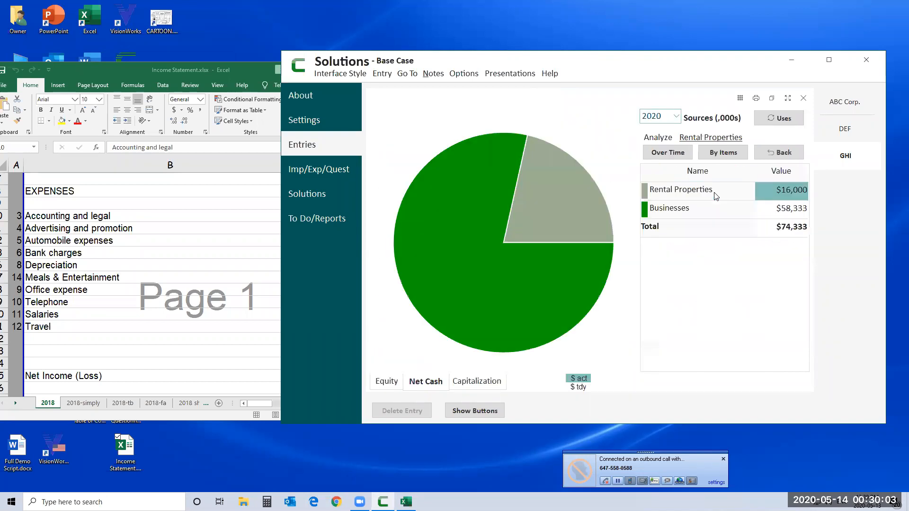
click(790, 210)
click(790, 194)
click(790, 194)
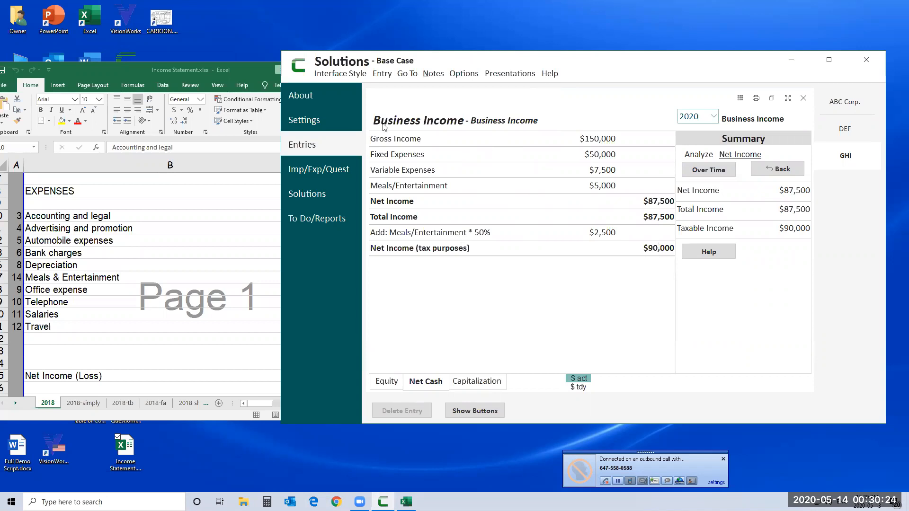
click(232, 70)
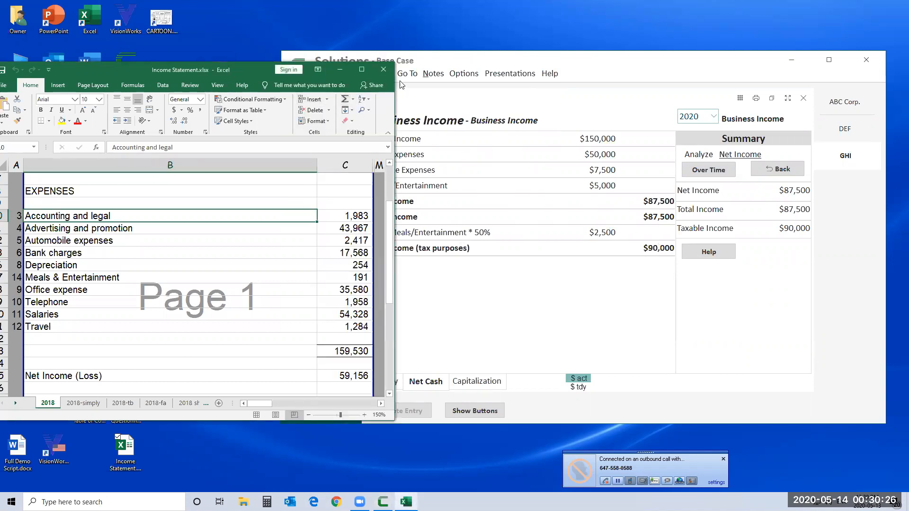
click(534, 66)
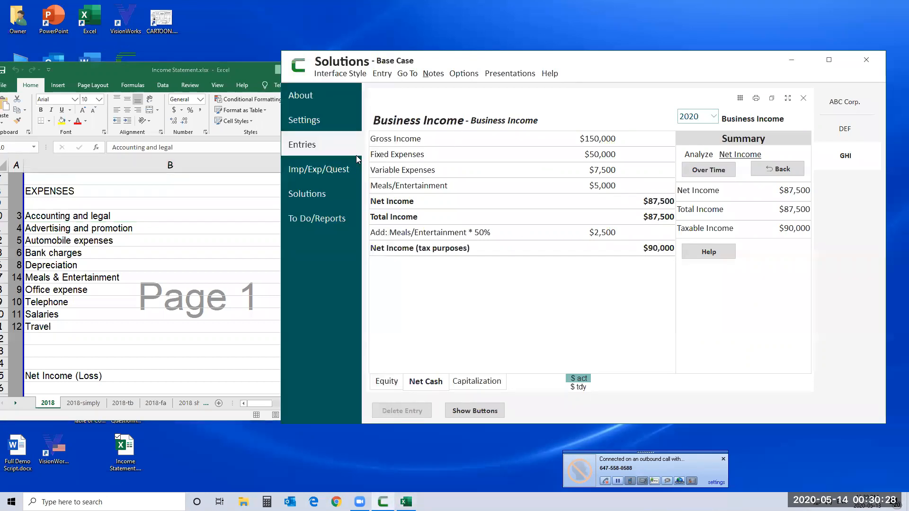
click(804, 99)
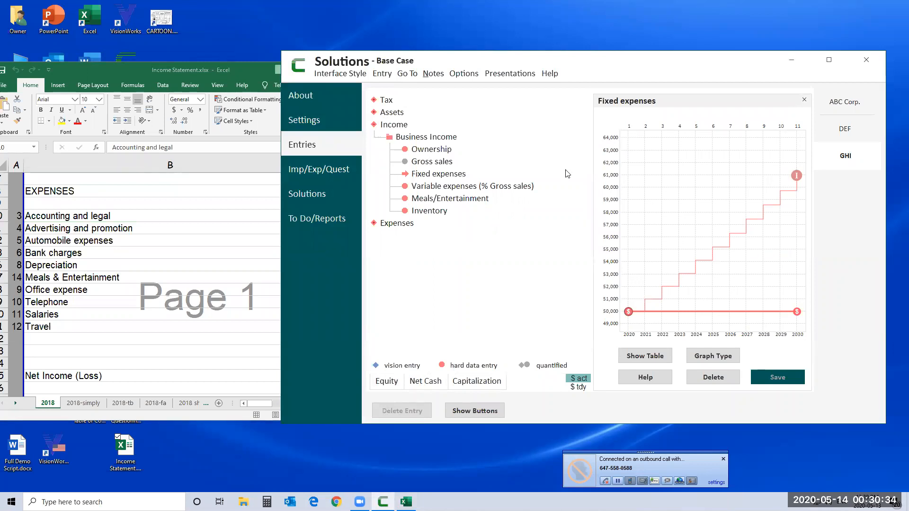
click(804, 101)
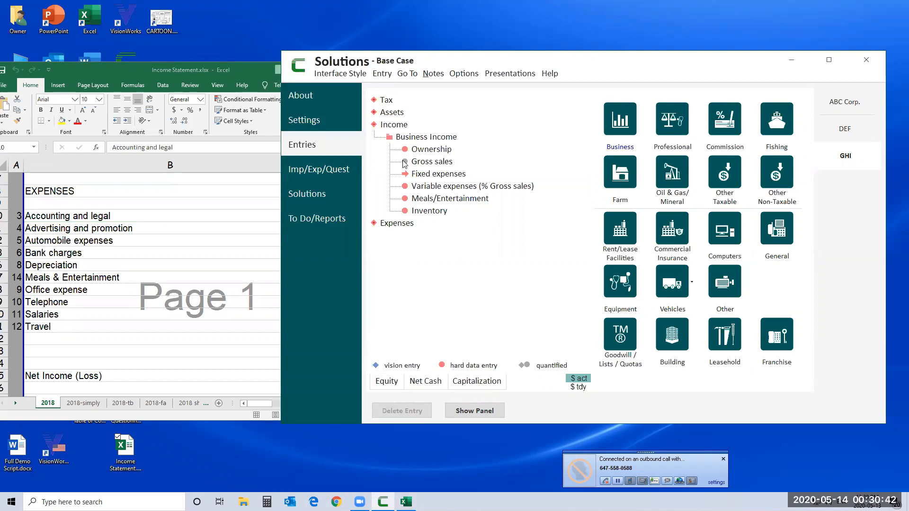
Set the purchase date of GHI's Rental Property to 01/01/2015.
click(398, 114)
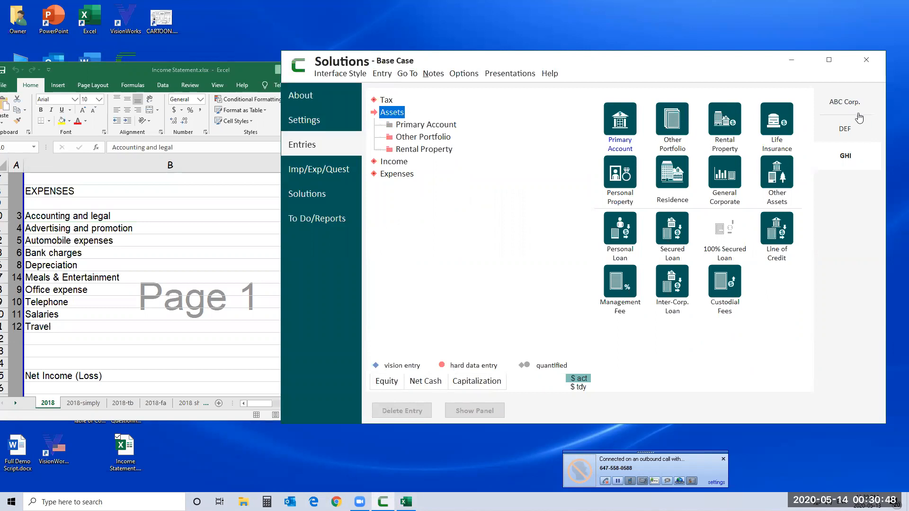
click(428, 151)
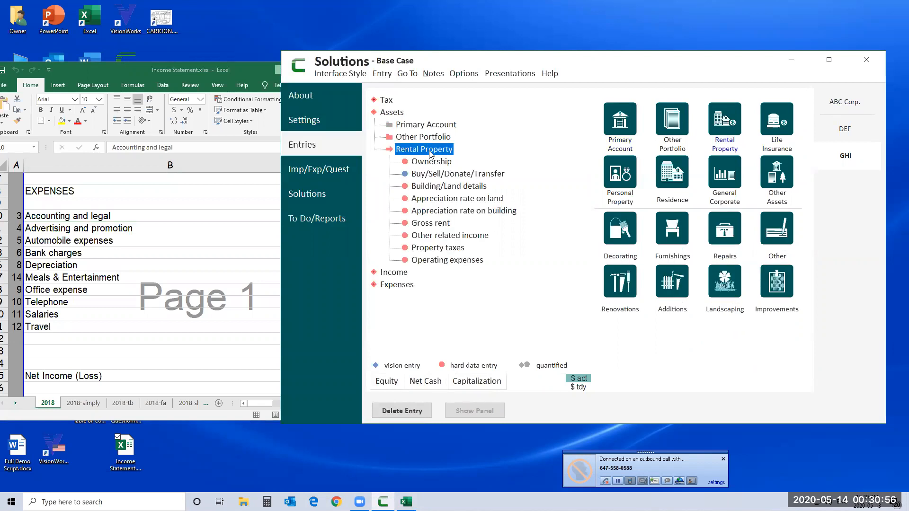
click(444, 175)
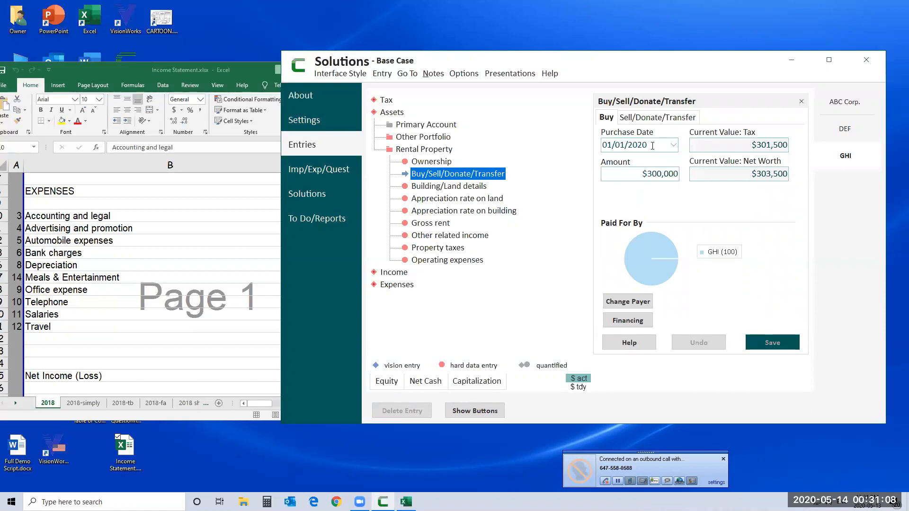
click(654, 146)
drag(639, 145, 670, 146)
text(15)
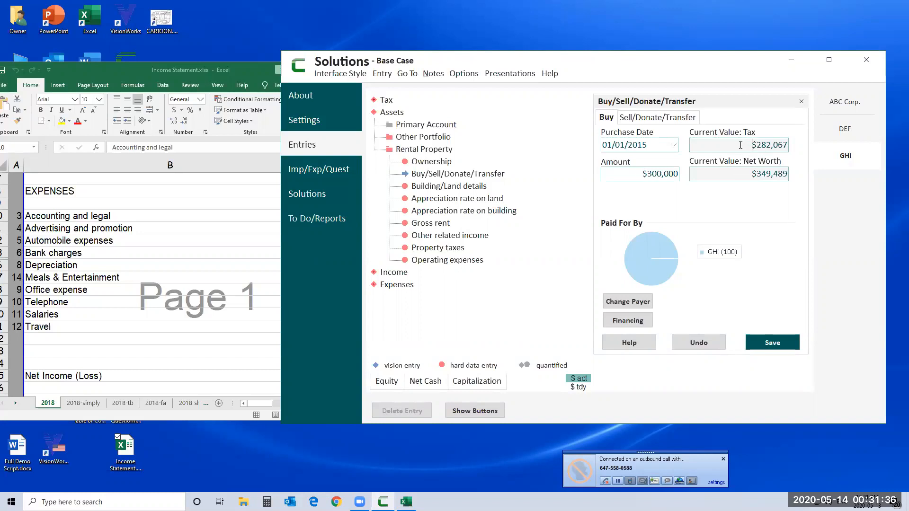
double_click(784, 146)
Examine the Rental Property's building and land details, including the available depreciation classes, and its appreciation rates on building and land.
click(462, 188)
click(549, 271)
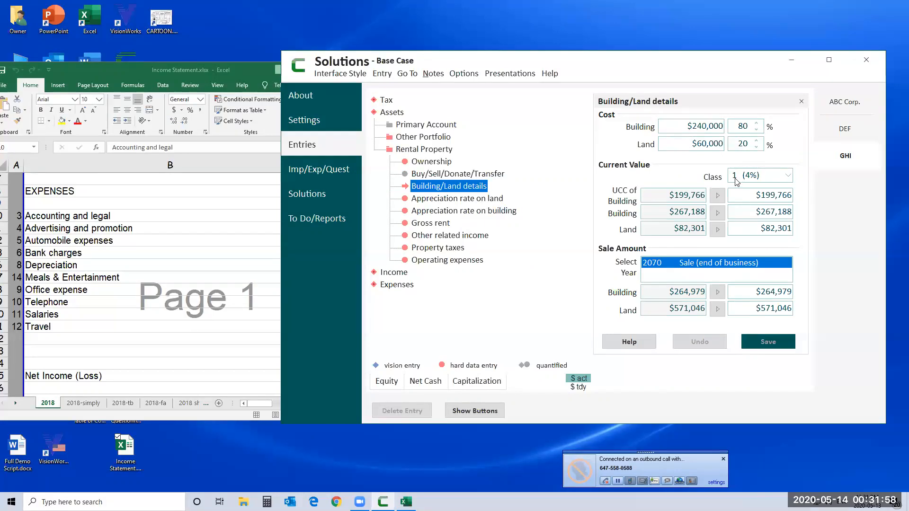
click(790, 178)
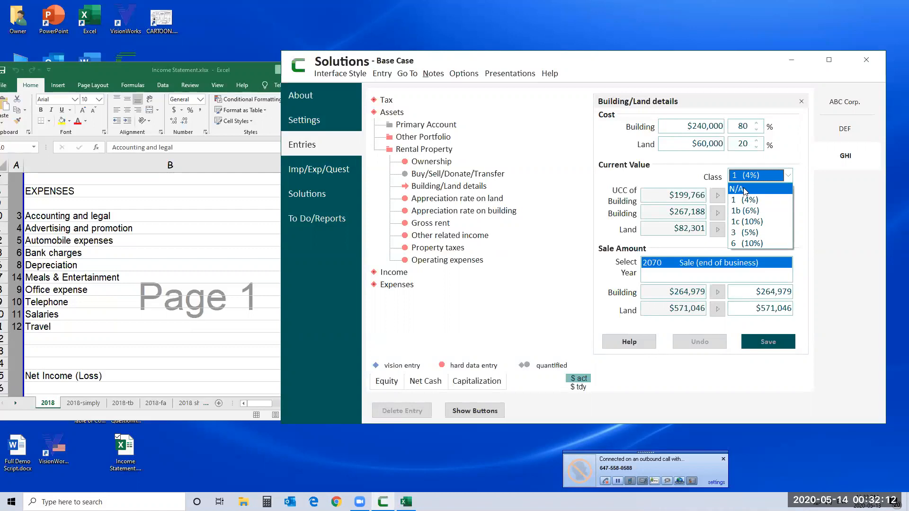
click(686, 177)
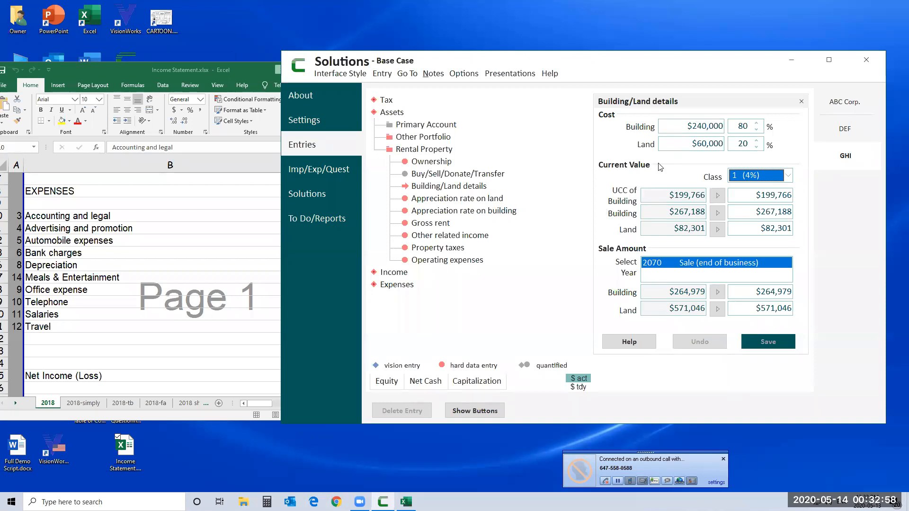
click(476, 213)
mouse_move(622, 212)
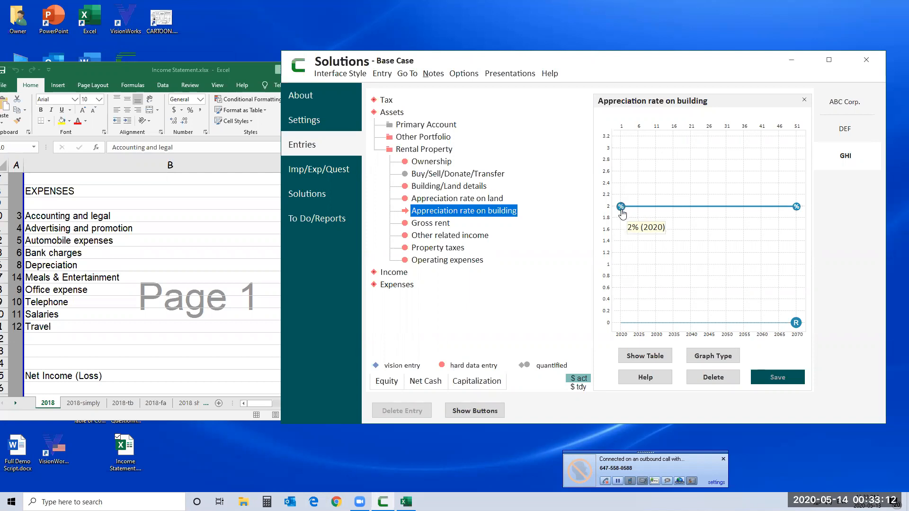
click(475, 187)
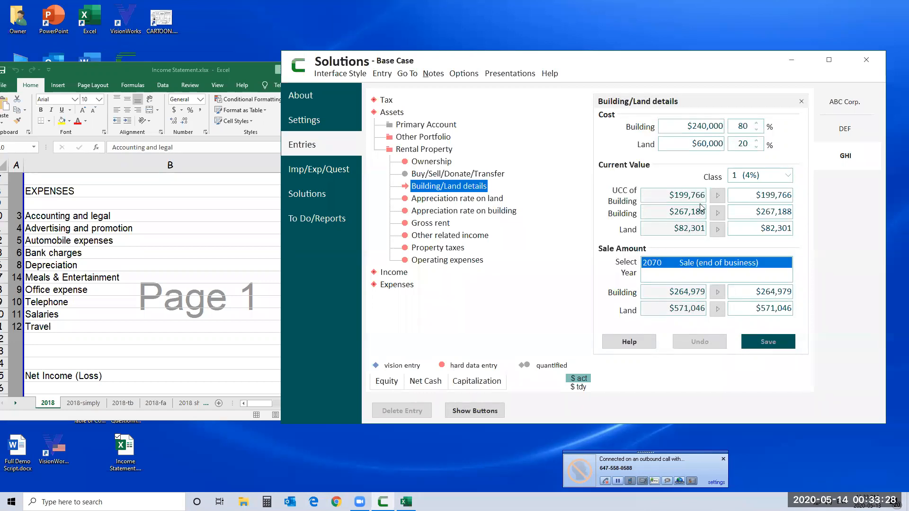
click(501, 200)
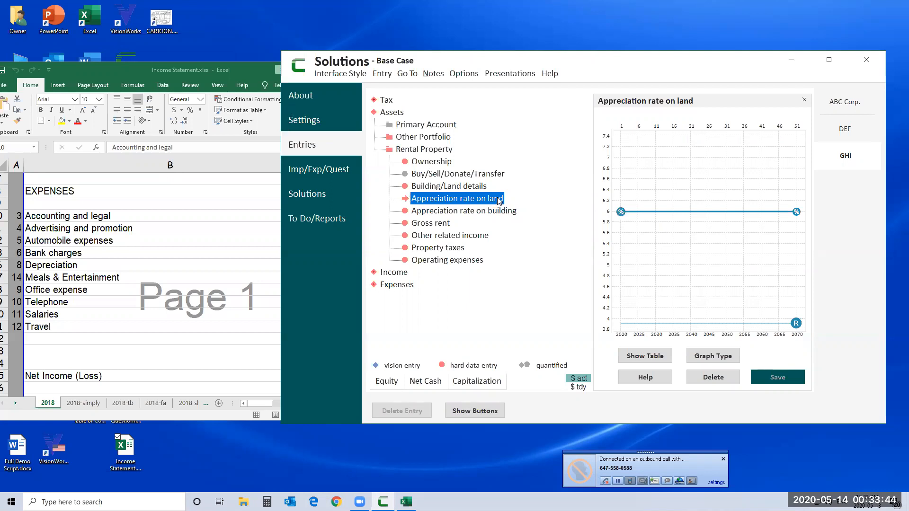
click(468, 188)
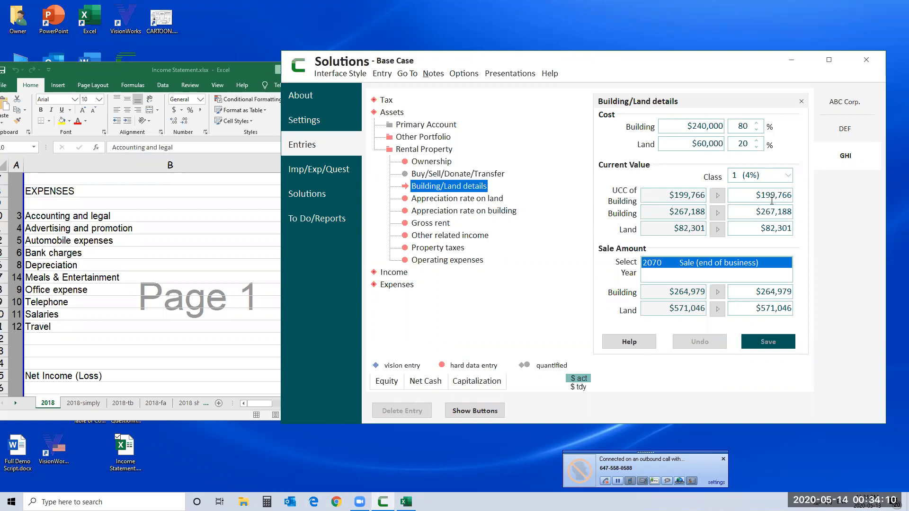
Set the current UCC of the Rental Property's building to $260,000.
drag(757, 195, 799, 196)
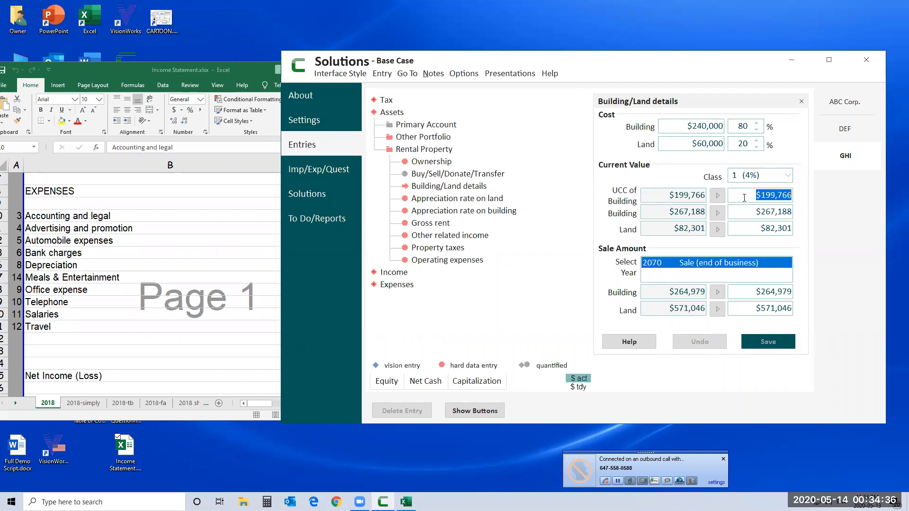
text(260000)
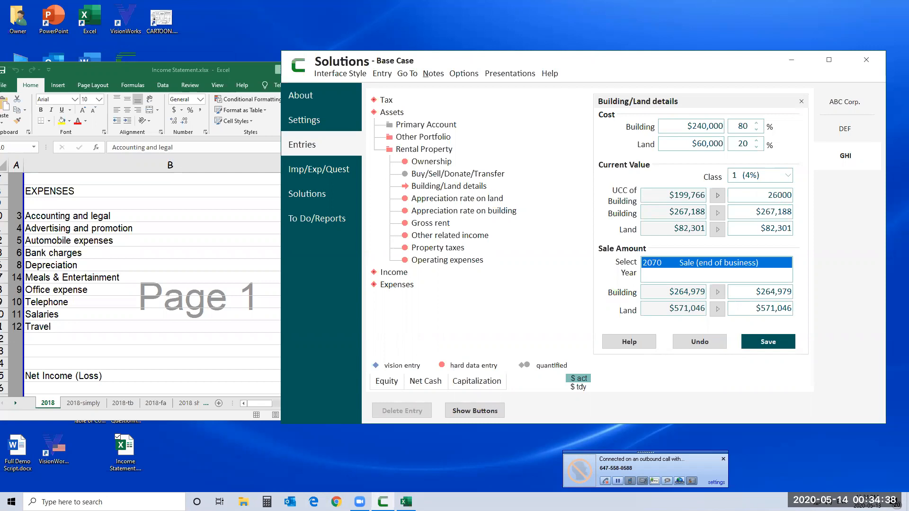
click(763, 198)
click(765, 208)
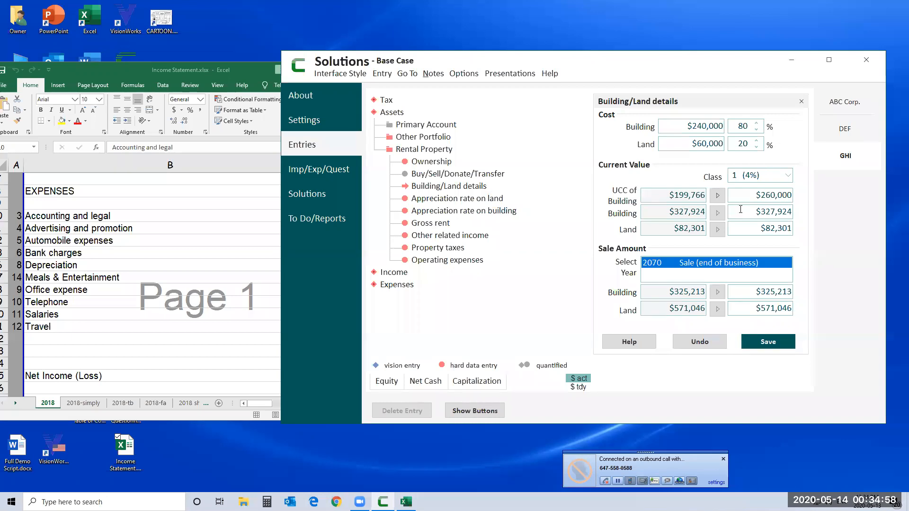
Set the Rental Property's current building value to $350,000 and land value to $150,000, and save the details.
drag(740, 210, 811, 216)
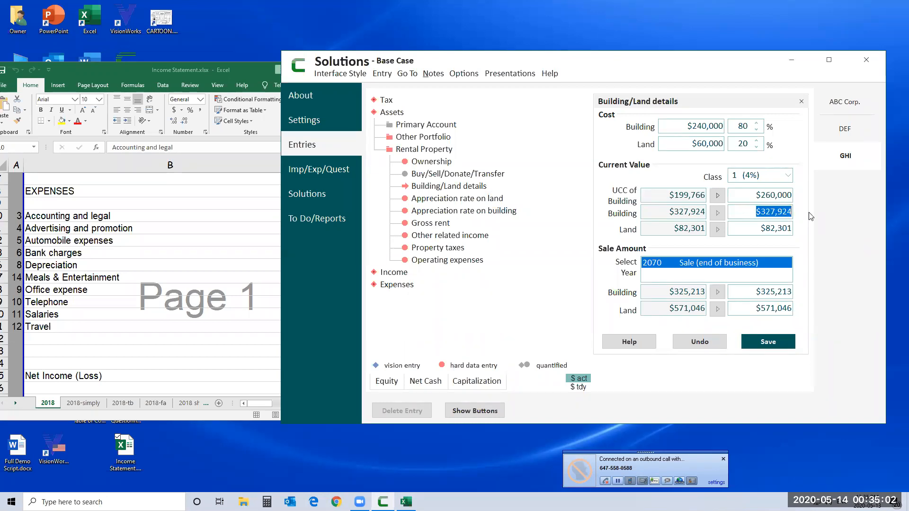
text(350000)
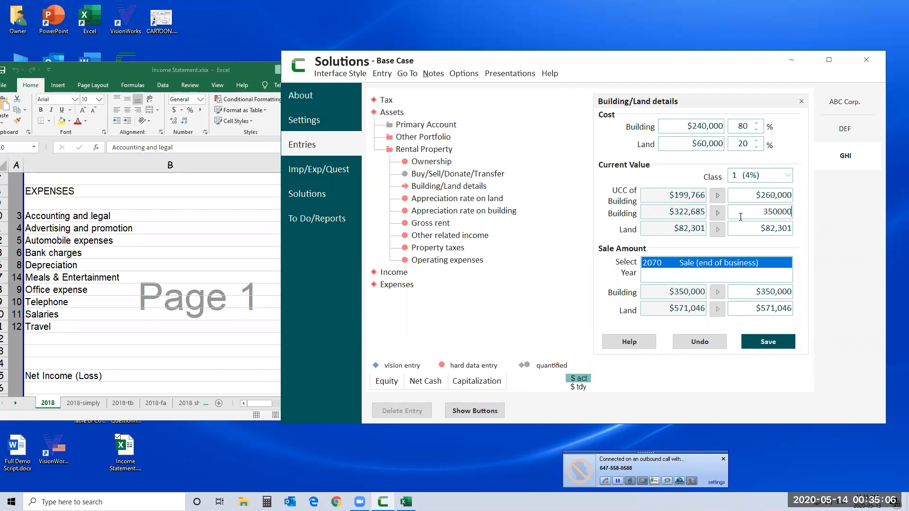
key(Tab)
text(1500)
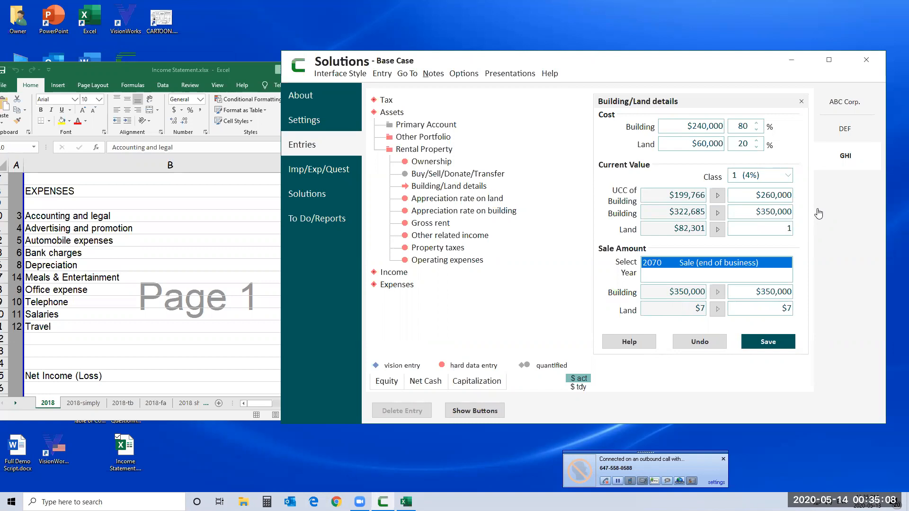
text(00)
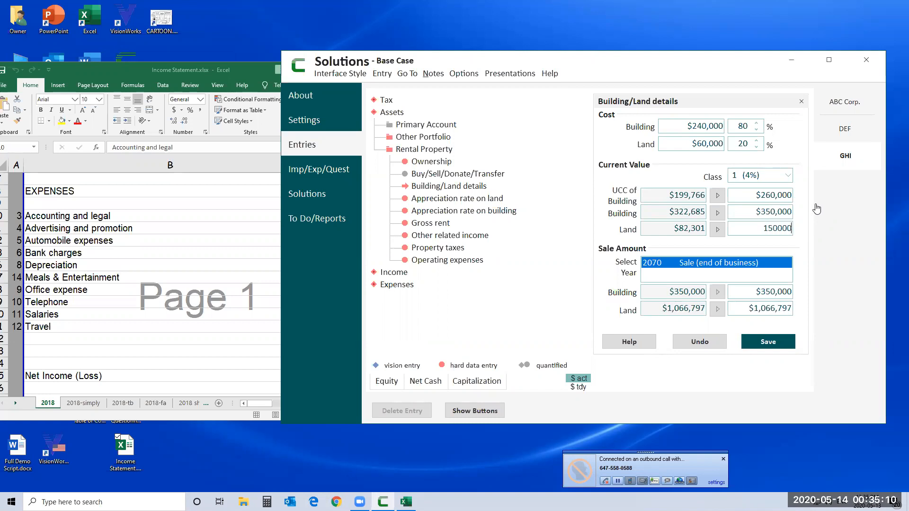
key(Tab)
click(774, 345)
Compare the Rental Property's current tax and net worth values in its purchase entry with the building and land details.
click(448, 175)
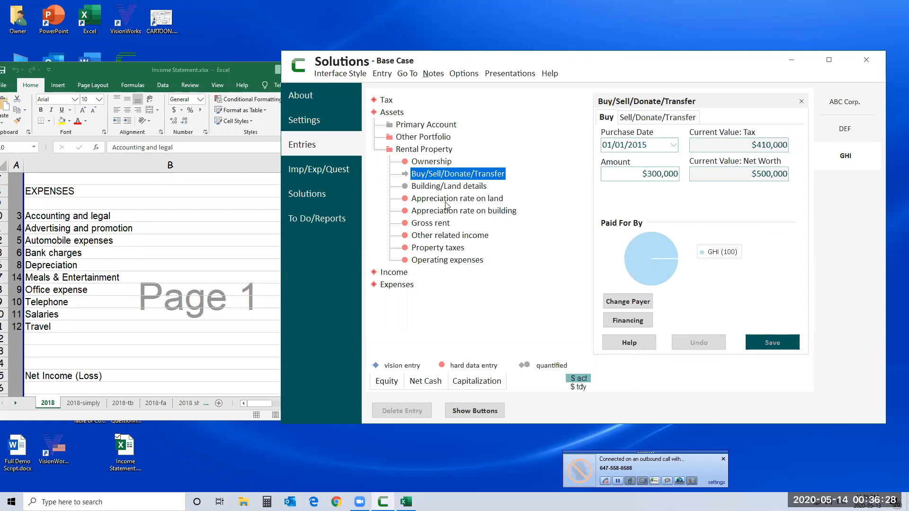
click(443, 187)
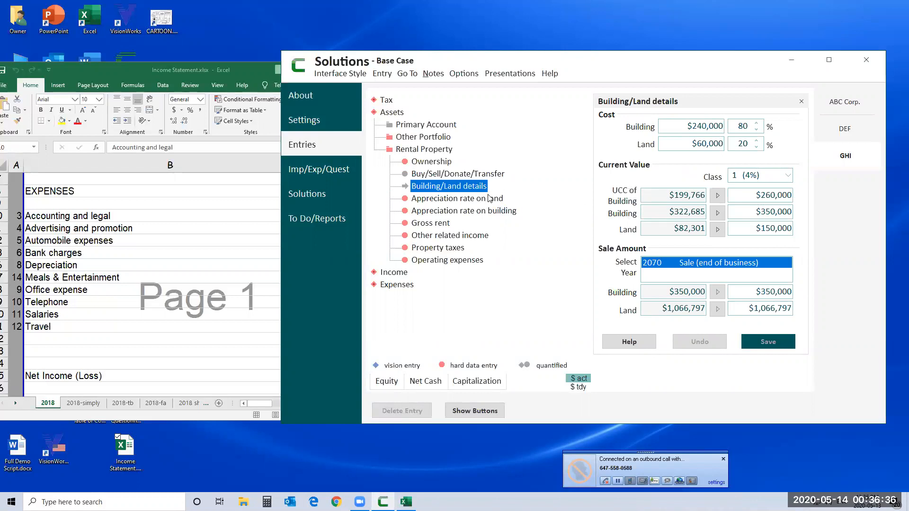
click(472, 177)
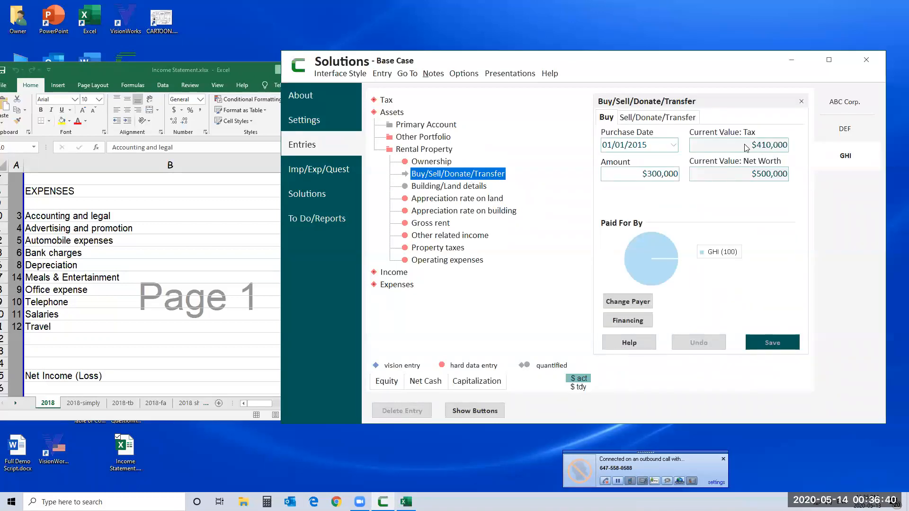
click(477, 187)
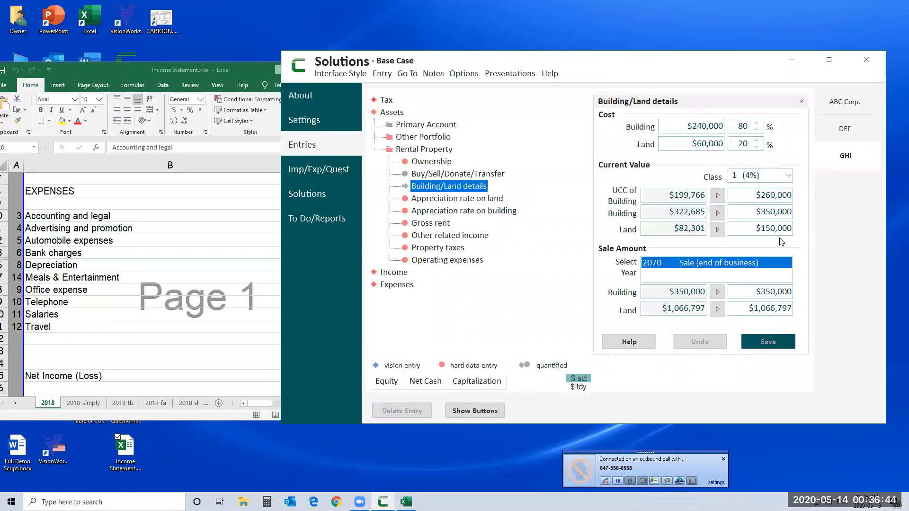
click(475, 175)
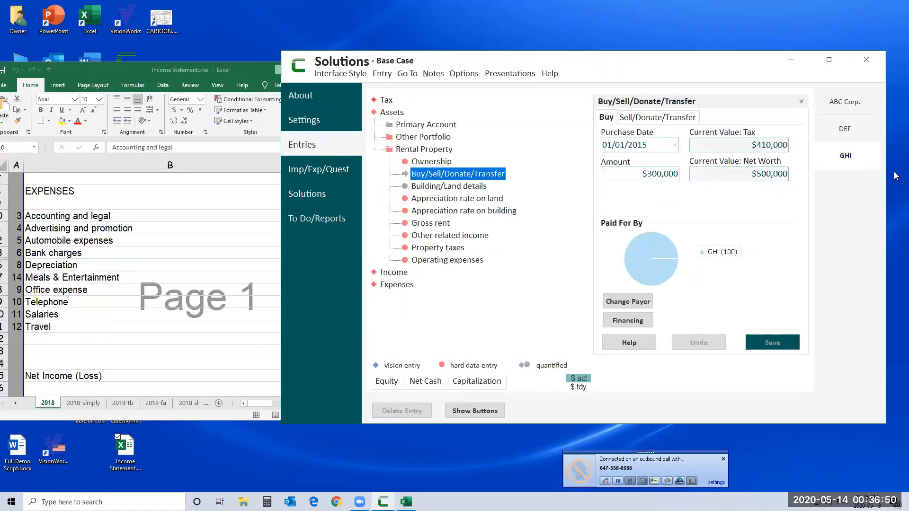
click(448, 187)
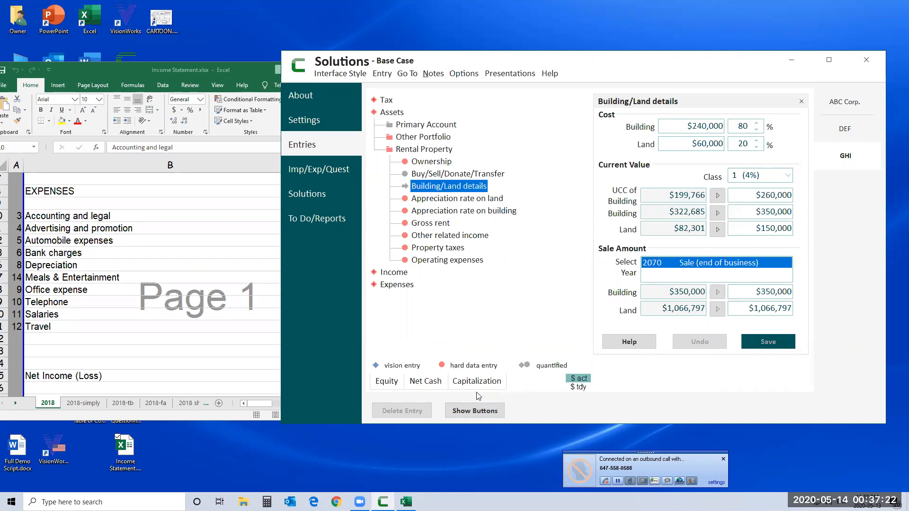
Finance the Rental Property purchase with a mortgage and open the mortgage's terms.
click(427, 174)
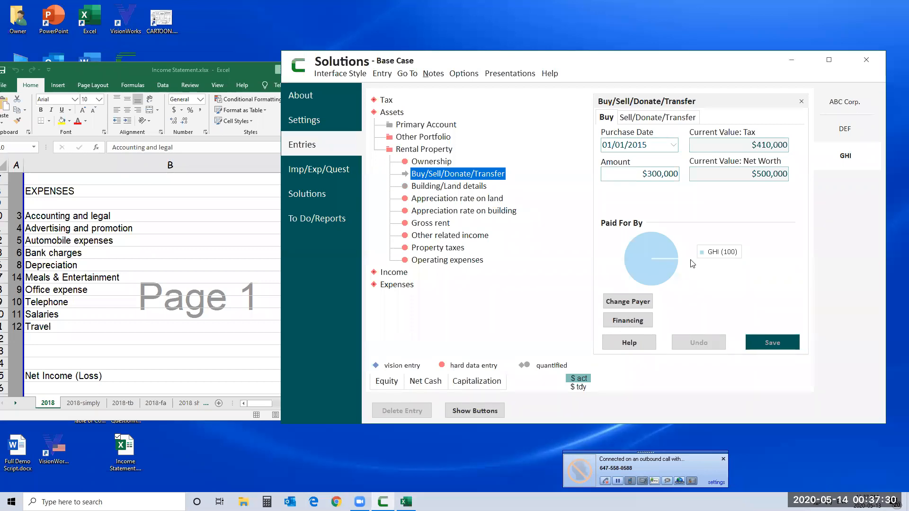
click(627, 323)
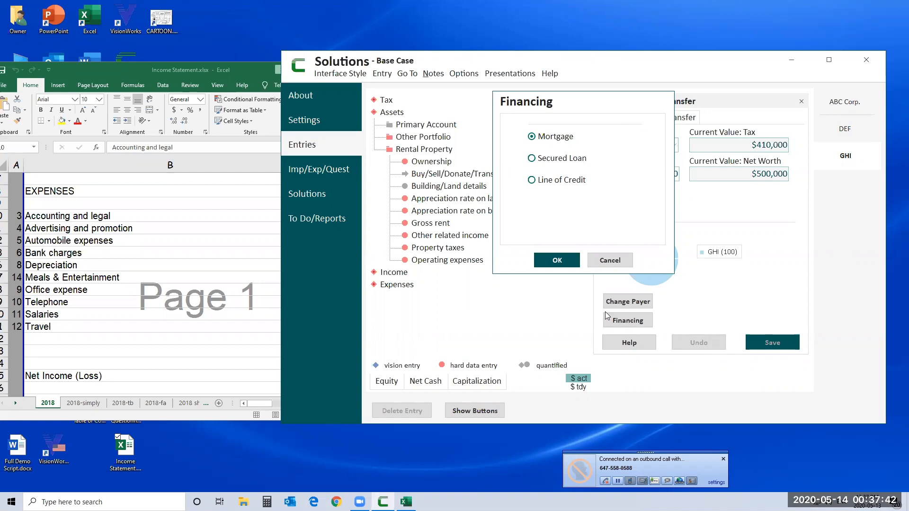
click(556, 265)
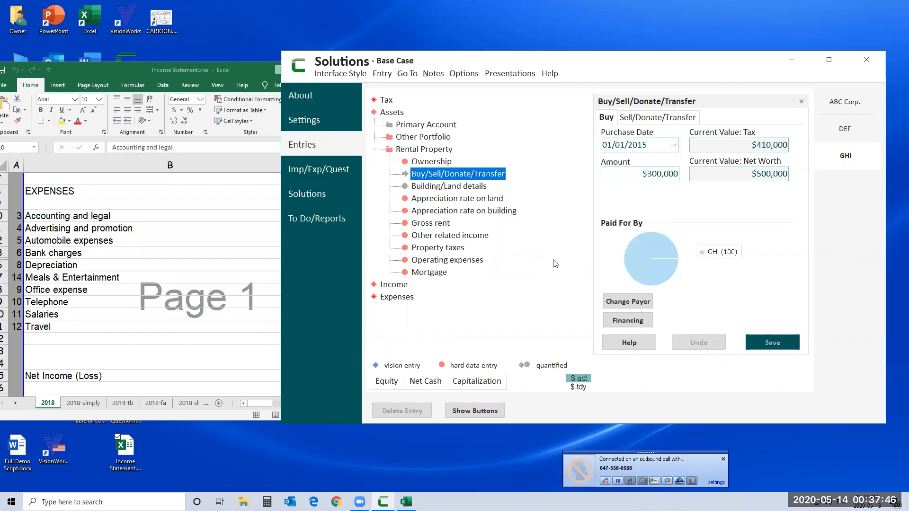
click(440, 275)
click(439, 285)
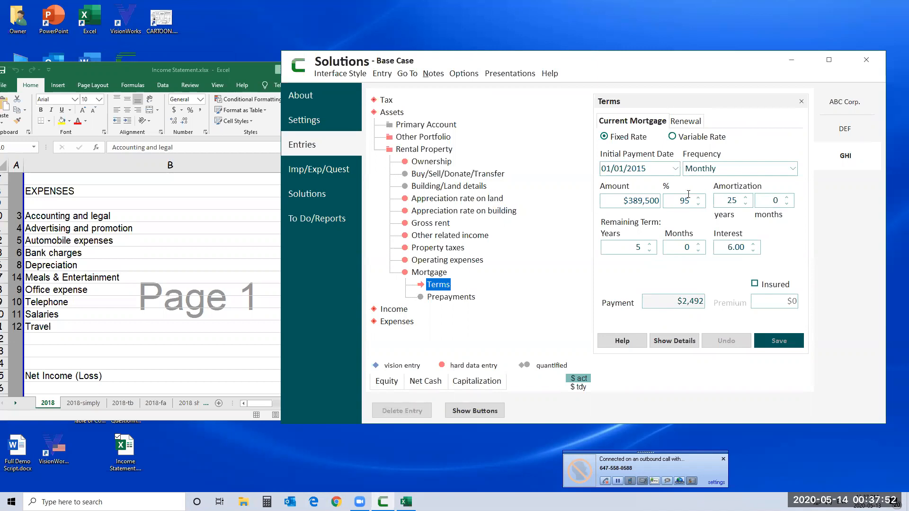
Drill into GHI's 2020 net cash flow sources down to the Rental Property's income statement and examine its deductible interest.
click(428, 382)
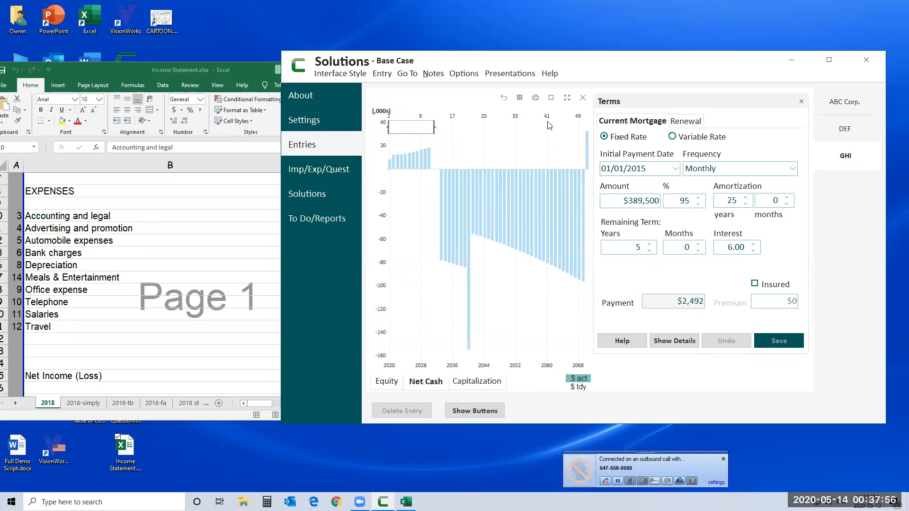
click(552, 97)
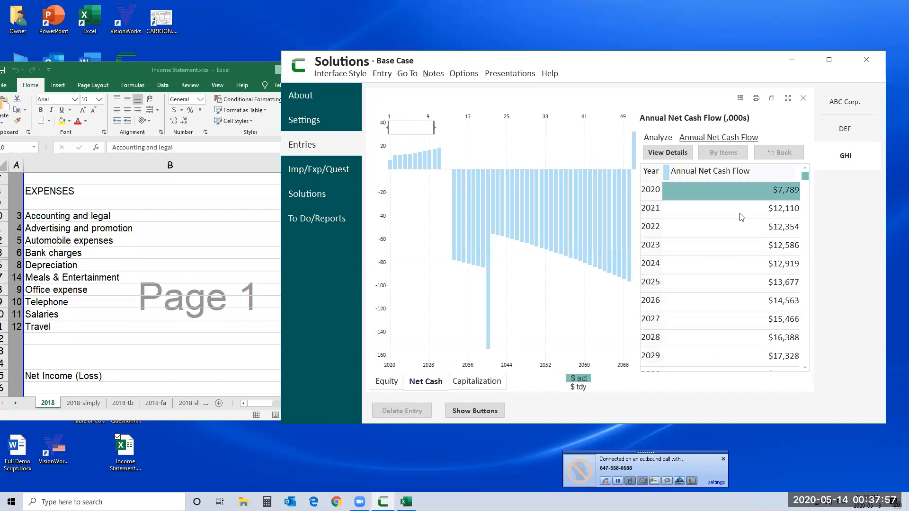
double_click(748, 190)
double_click(712, 194)
double_click(798, 194)
double_click(796, 193)
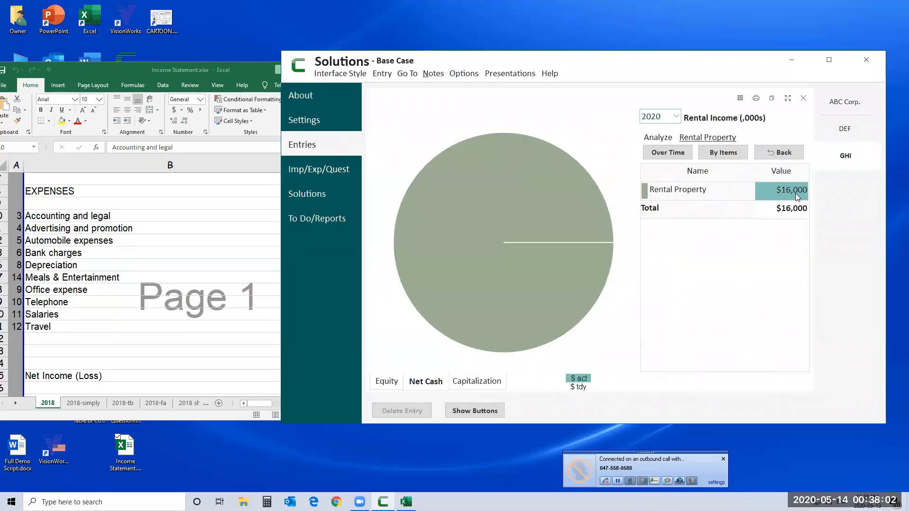
double_click(796, 193)
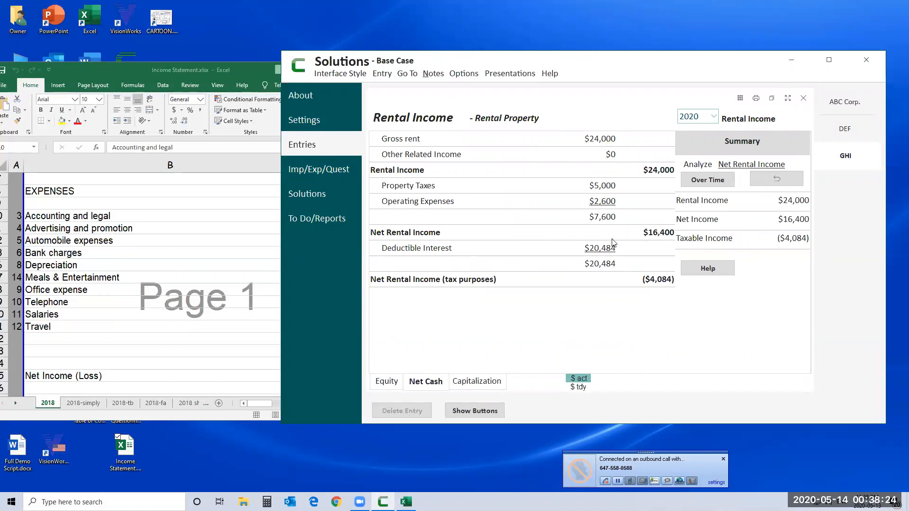
Set the Rental Property's mortgage amount to $200,000 and save the terms.
click(804, 99)
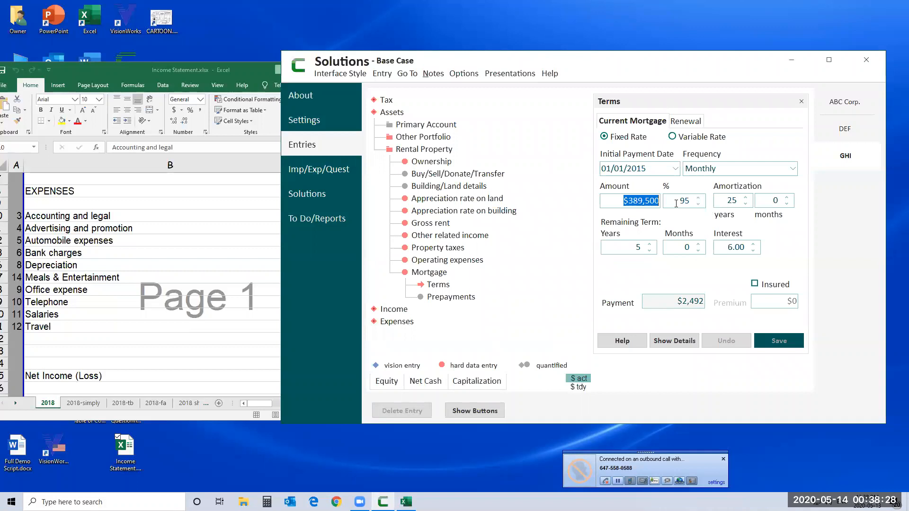
text(200000)
click(779, 341)
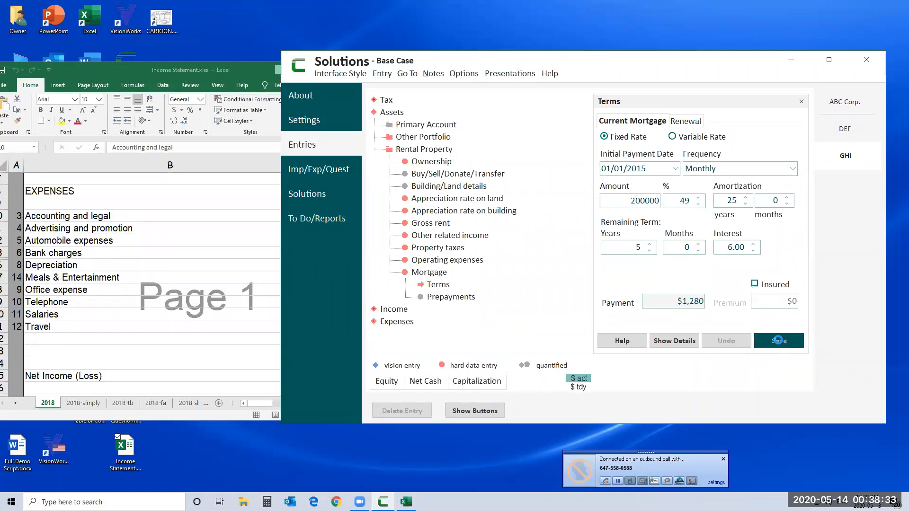
Recheck the Rental Property's 2020 income statement through net cash flow, examining deductible interest and CCA under the new mortgage amount.
click(421, 383)
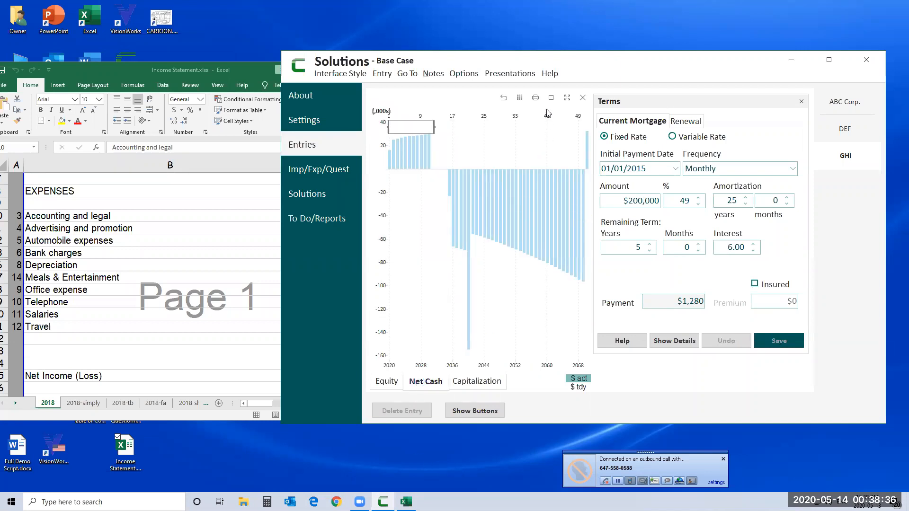
click(551, 97)
click(735, 188)
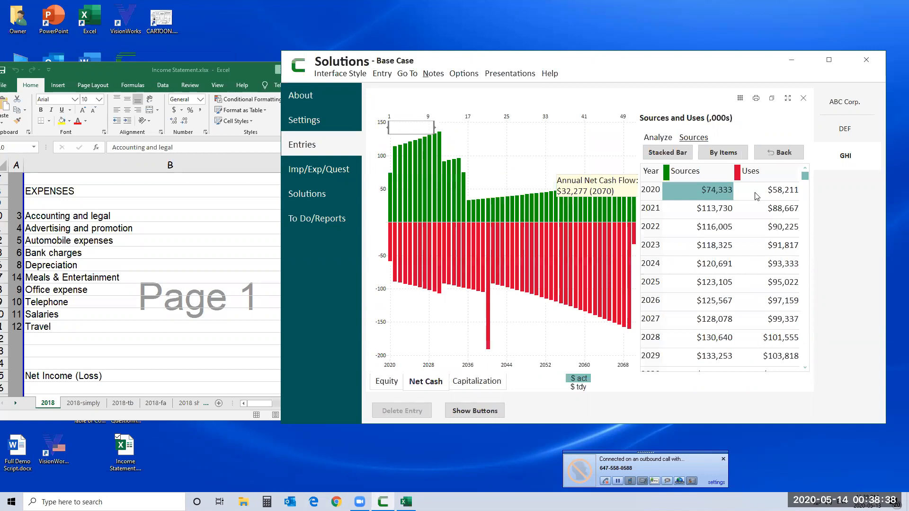
click(707, 193)
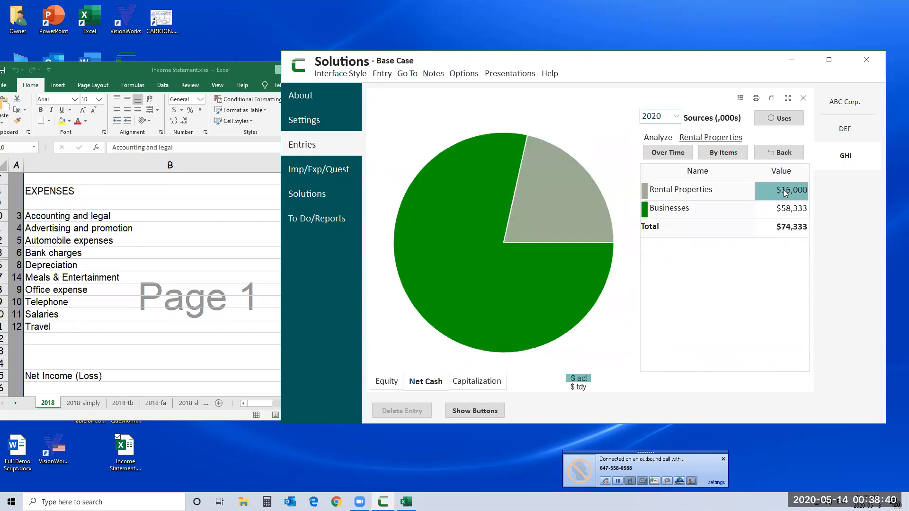
click(783, 190)
click(784, 190)
click(782, 189)
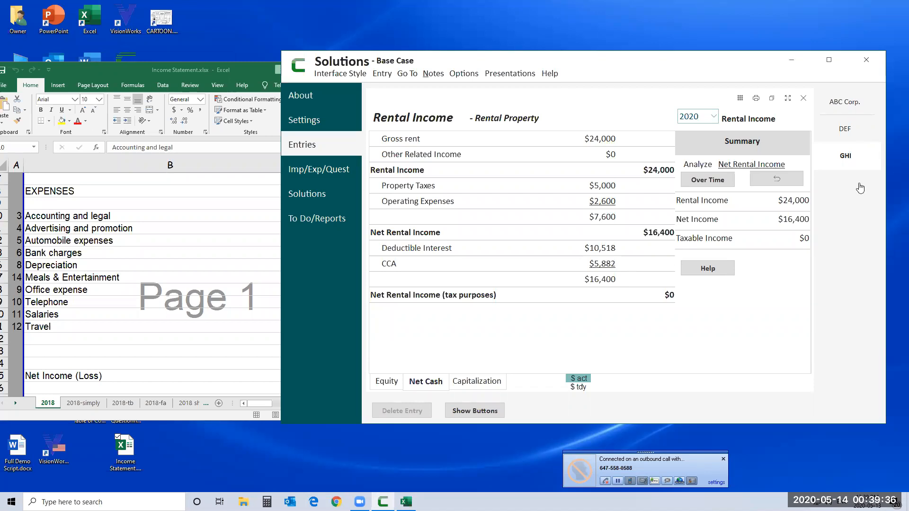
click(804, 98)
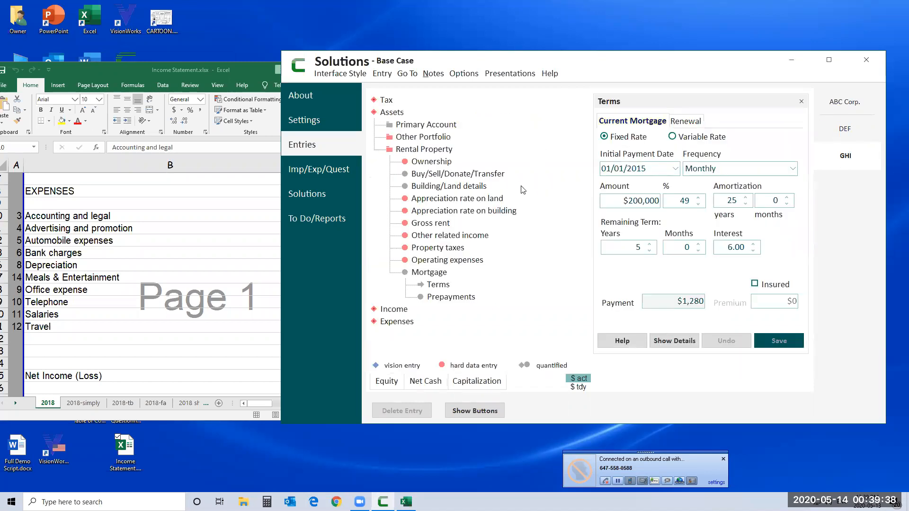
click(804, 101)
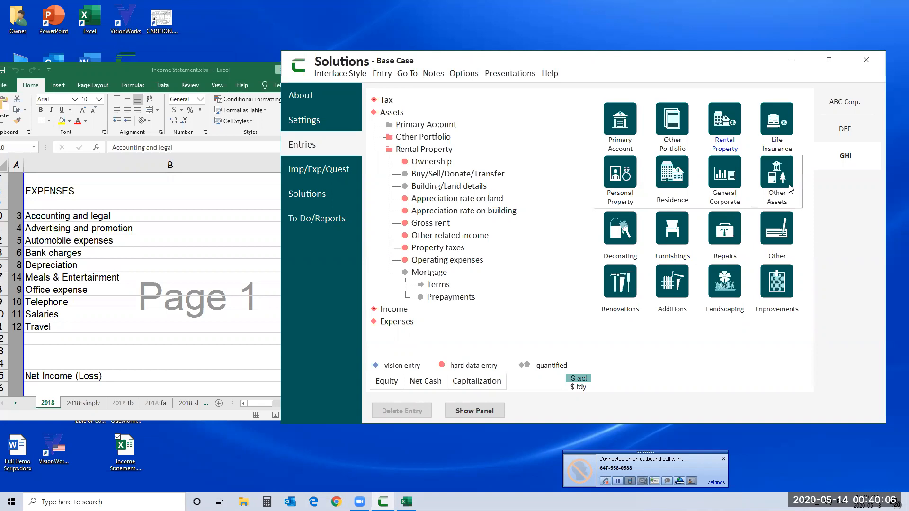
Rename GHI's key employee salary expense entry to the employee's first name in possessive form followed by "salary".
click(396, 323)
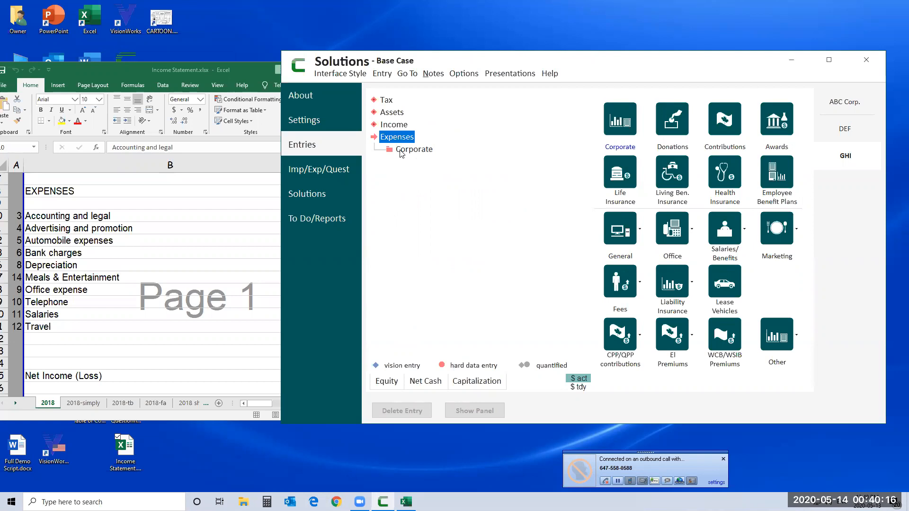
click(400, 151)
click(426, 163)
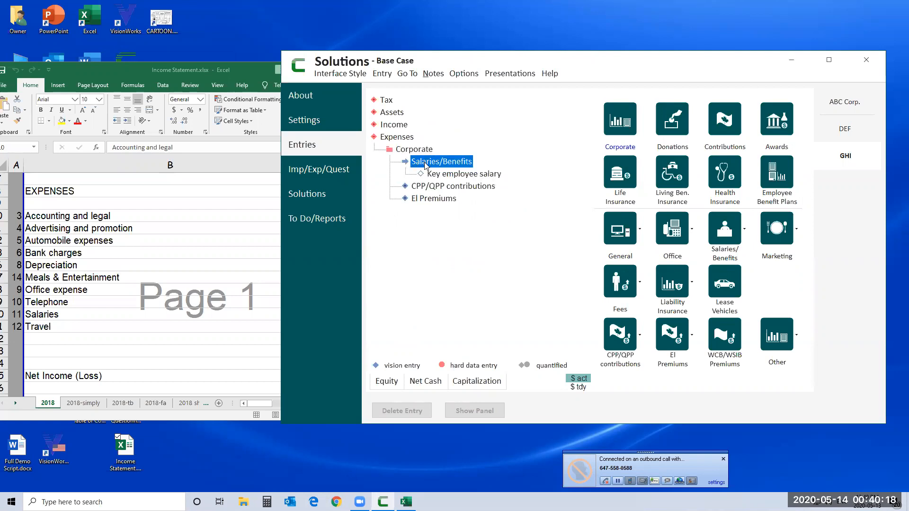
click(439, 176)
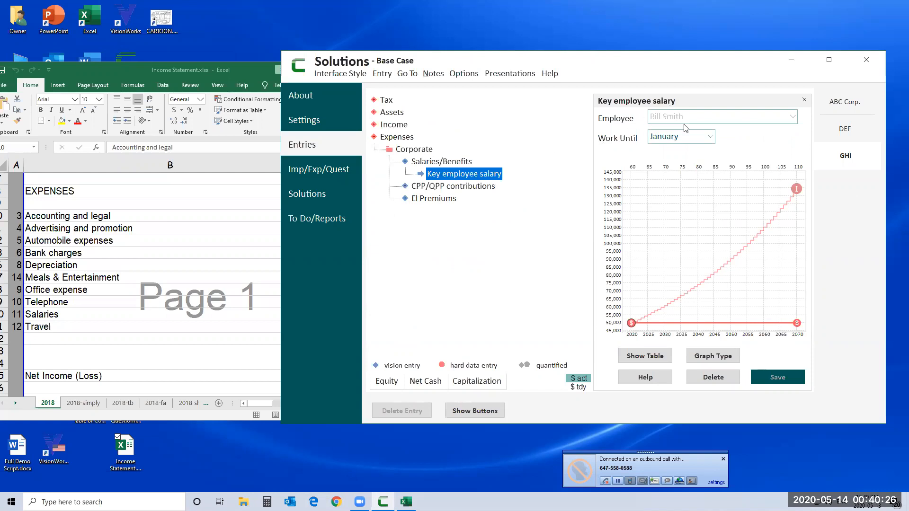
right_click(474, 179)
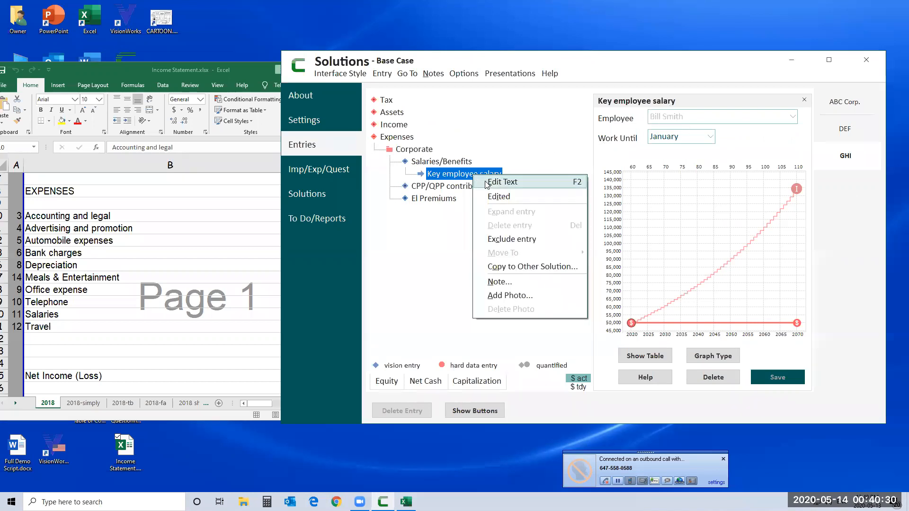
click(487, 182)
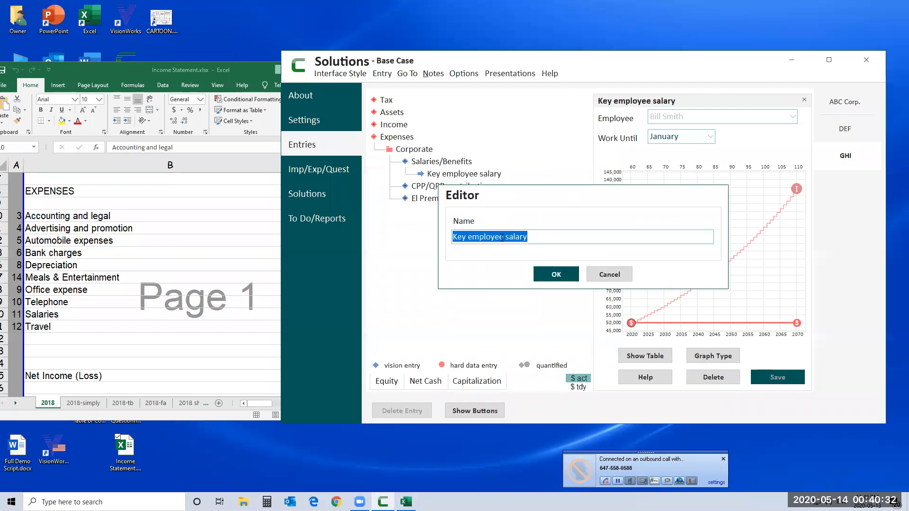
drag(505, 236, 452, 236)
text(Bill's)
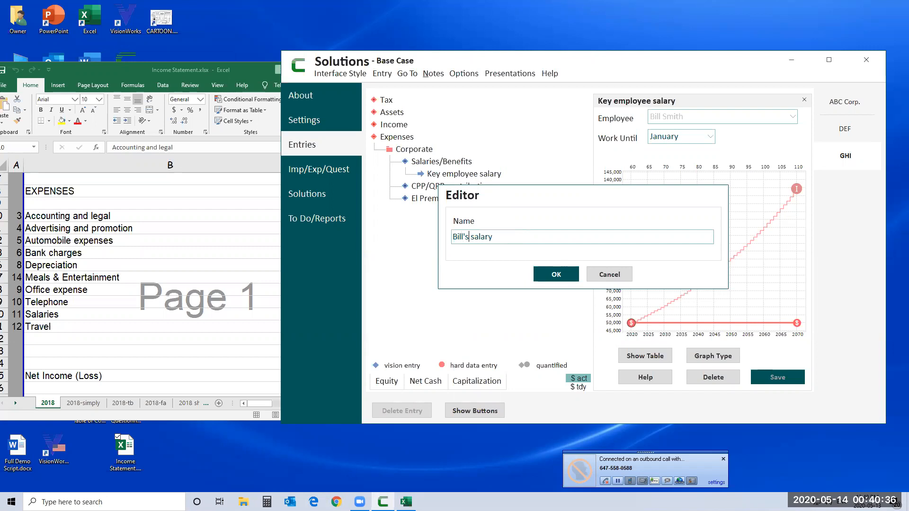
click(560, 283)
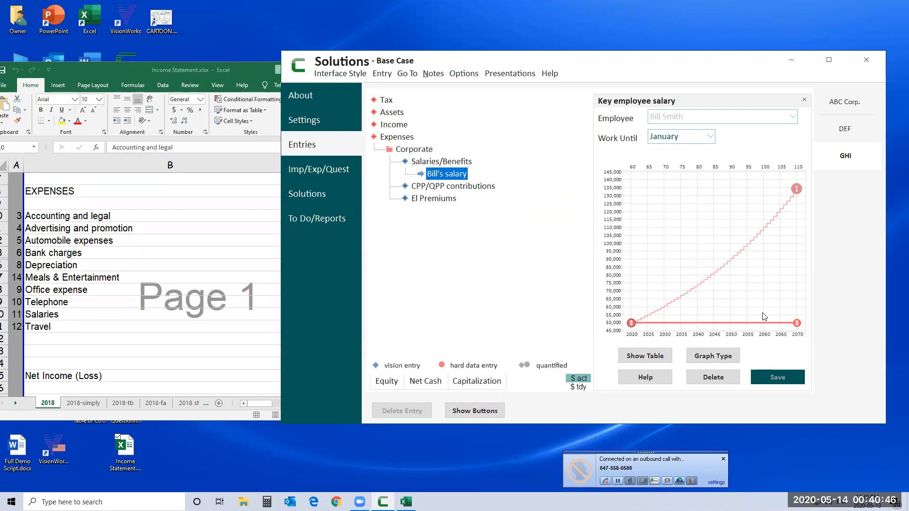
Shorten the key employee's salary on the graph so it ends in 2030, and save the entry.
mouse_move(799, 327)
drag(799, 327, 664, 322)
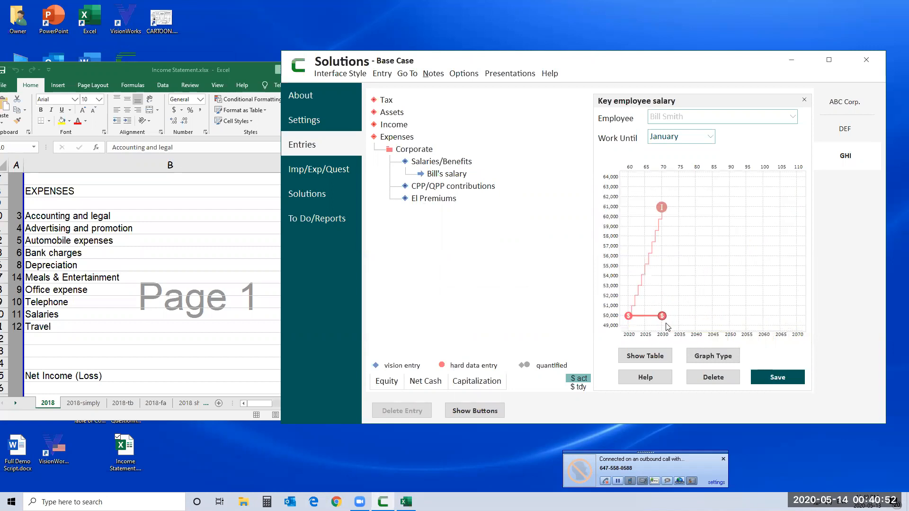
click(778, 377)
click(804, 100)
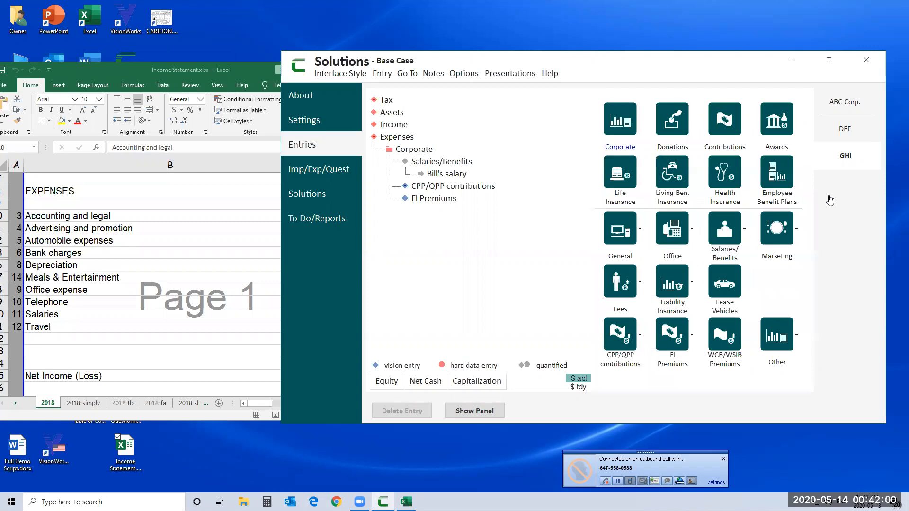
Set GHI's start-of-year retained earnings to $500,000 in the tax balance sheet details and save.
click(386, 101)
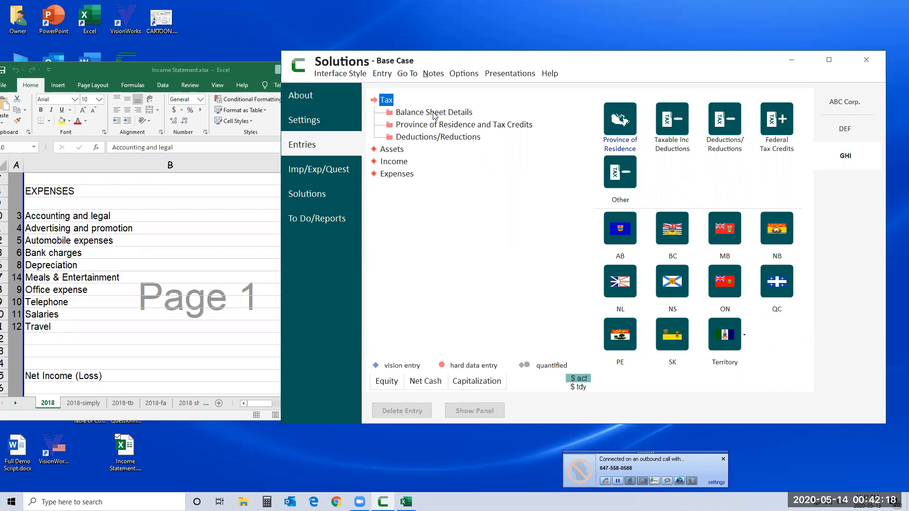
click(434, 114)
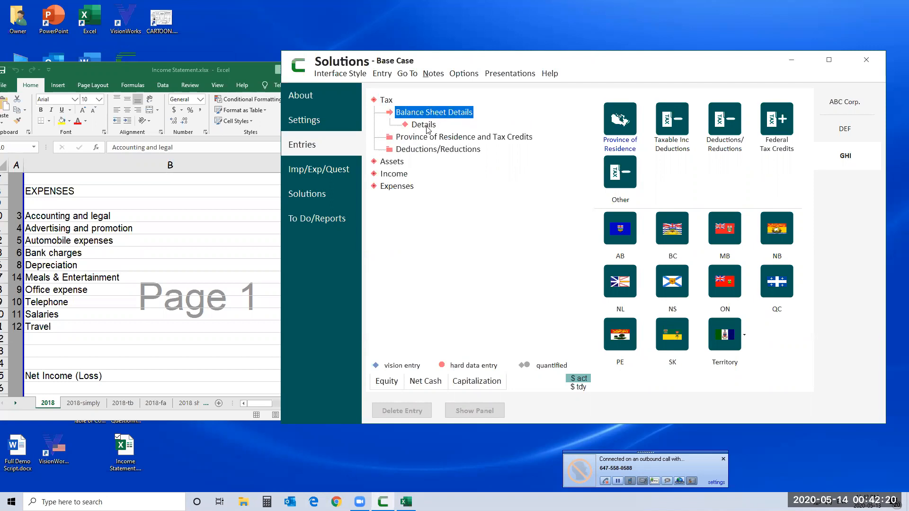
click(425, 126)
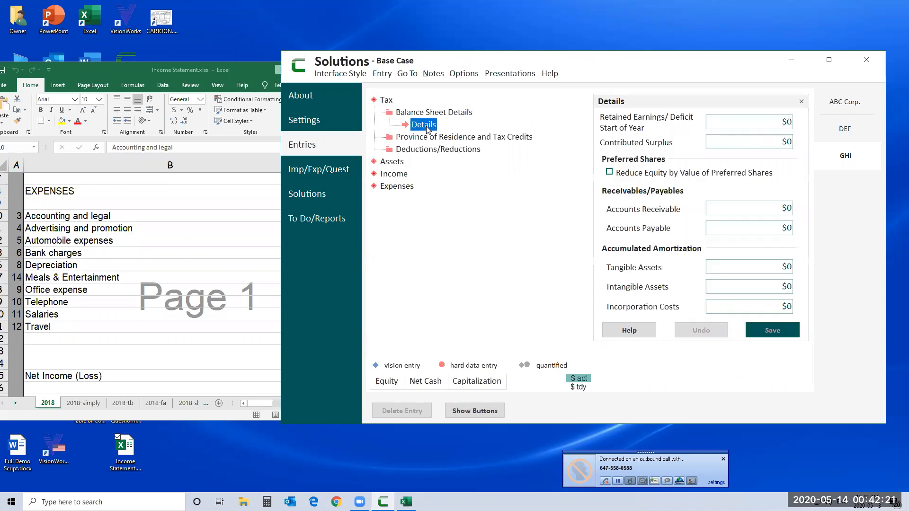
click(758, 122)
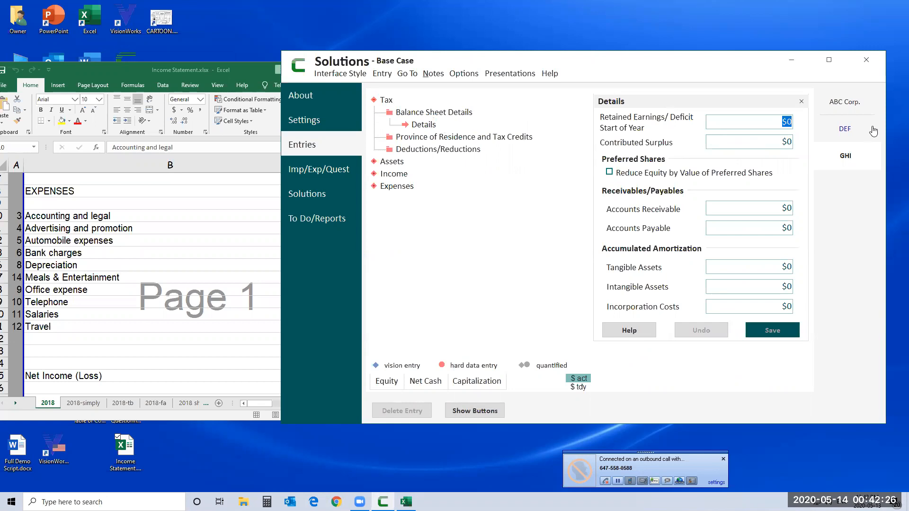
text(500000)
click(787, 143)
click(779, 335)
Review GHI's Ontario residence entry and its Small Business Deduction settings.
click(457, 140)
click(460, 142)
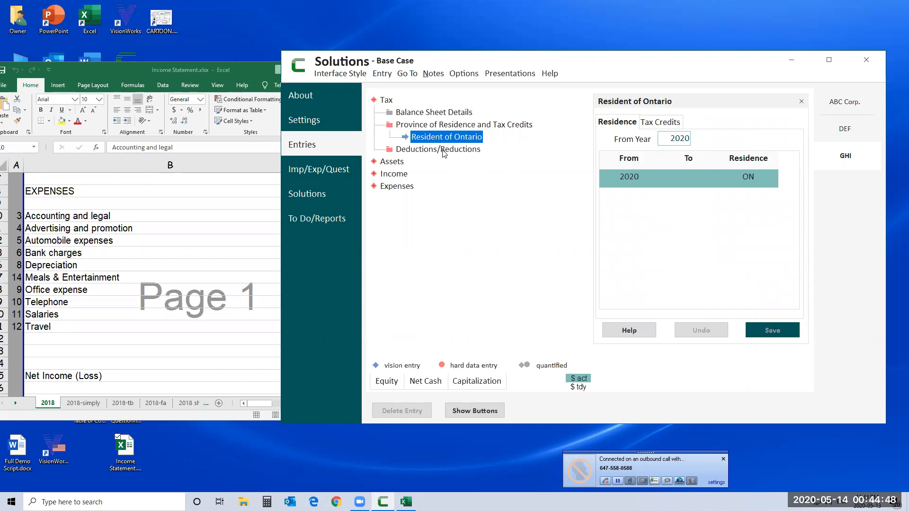
click(444, 150)
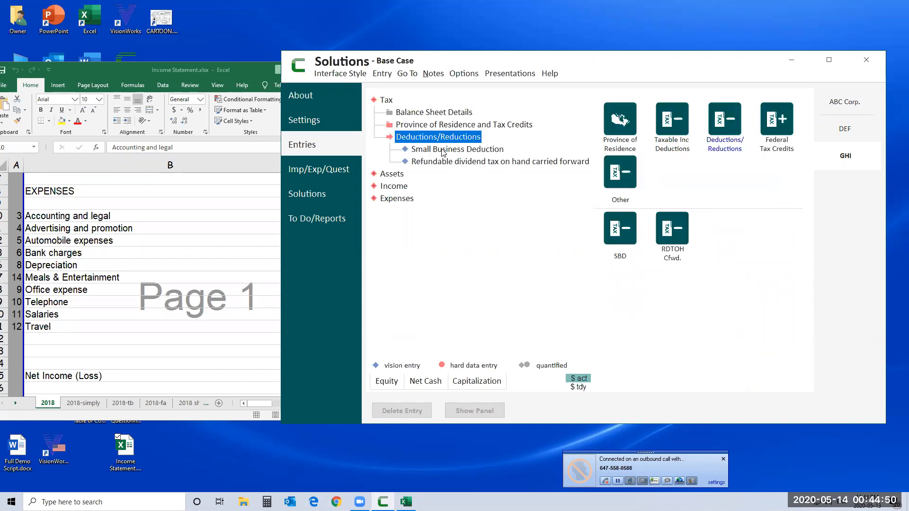
click(441, 149)
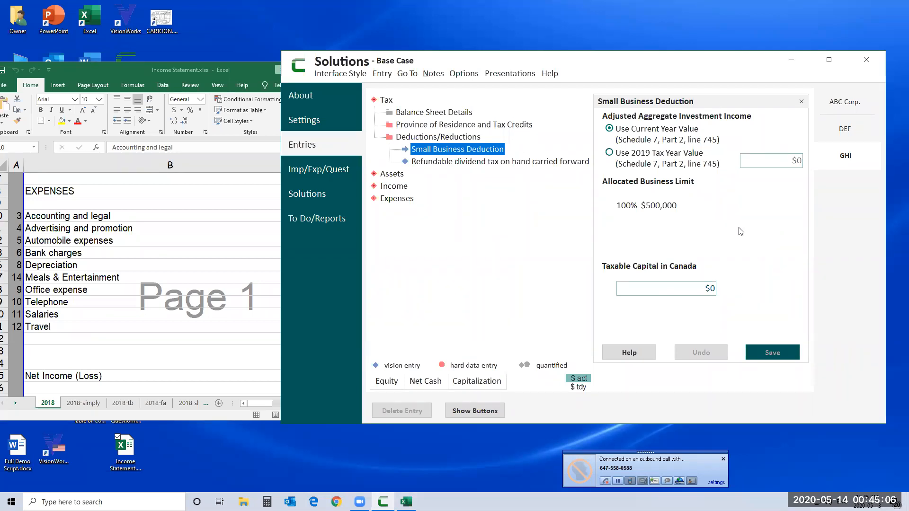
click(506, 49)
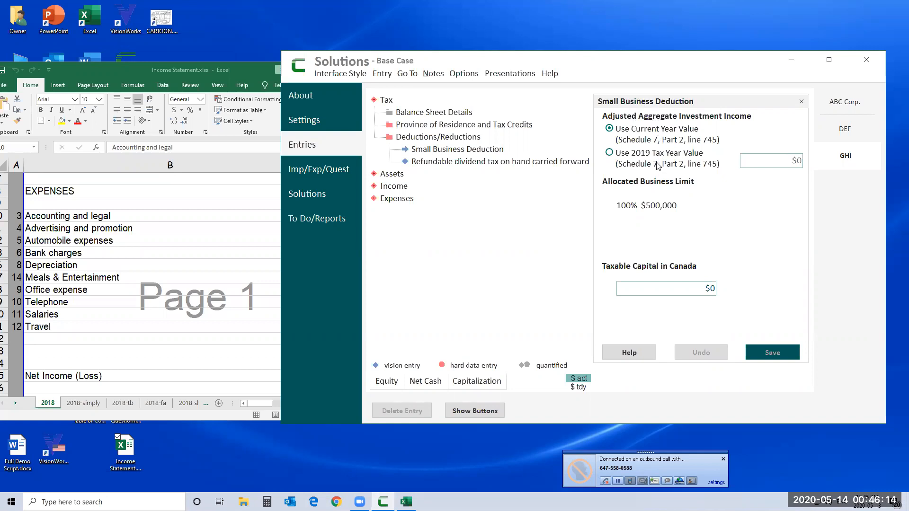
Save the Small Business Deduction using the current year value for adjusted aggregate investment income, and open the refundable dividend tax carryforward entry.
click(610, 154)
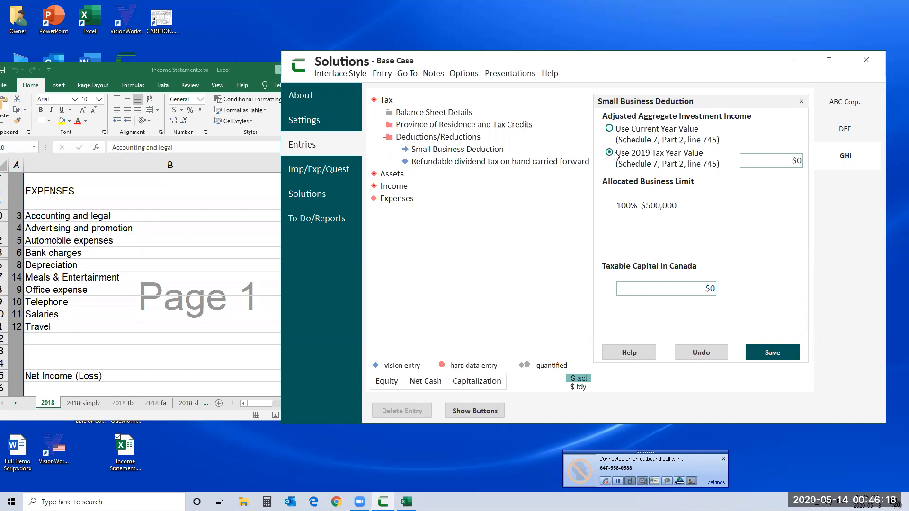
click(750, 161)
click(615, 131)
click(464, 164)
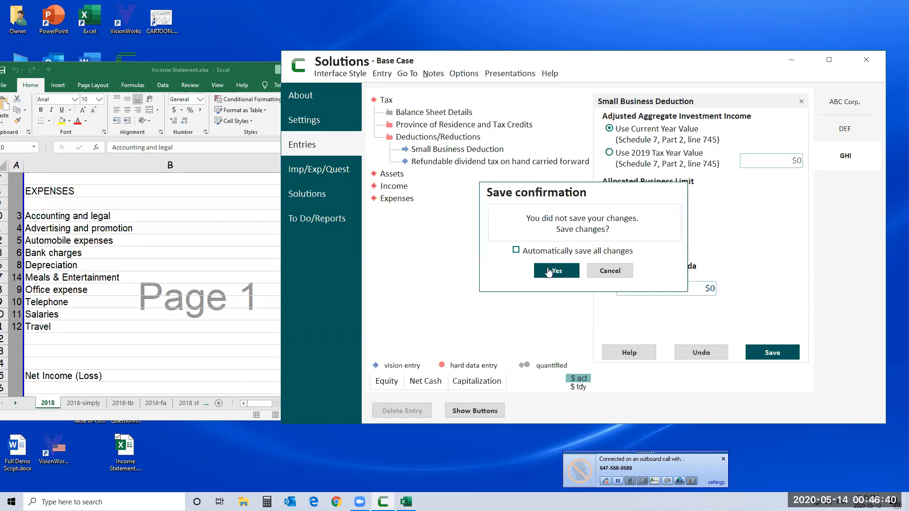
click(550, 272)
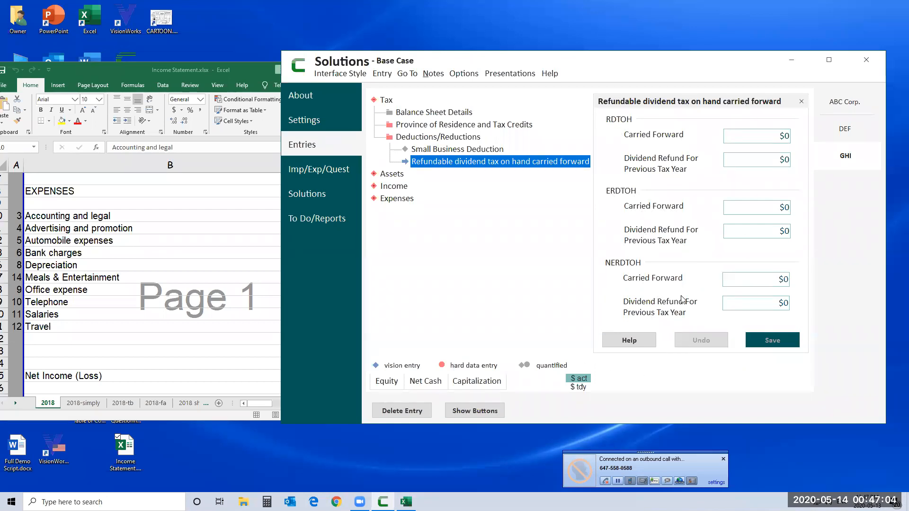
Read the help on the RDTOH carryforward, including the detailed instructions for completing its fields.
click(630, 341)
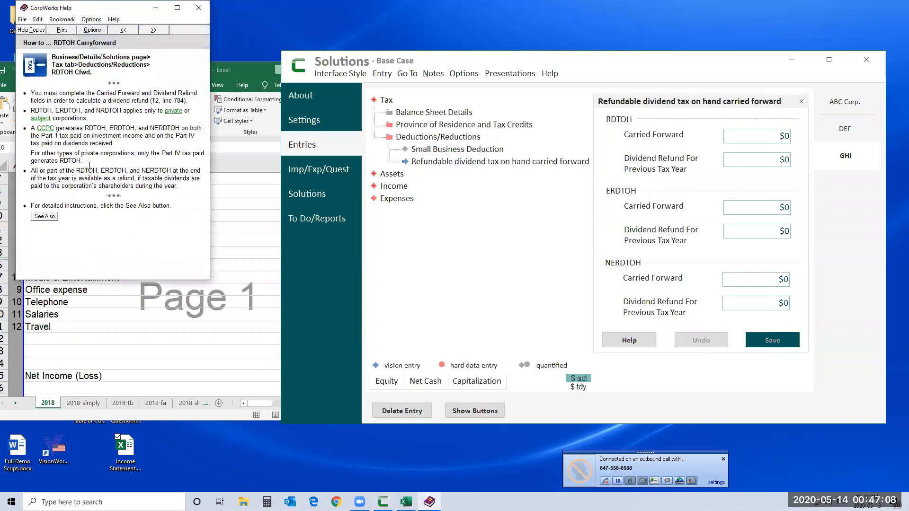
click(44, 217)
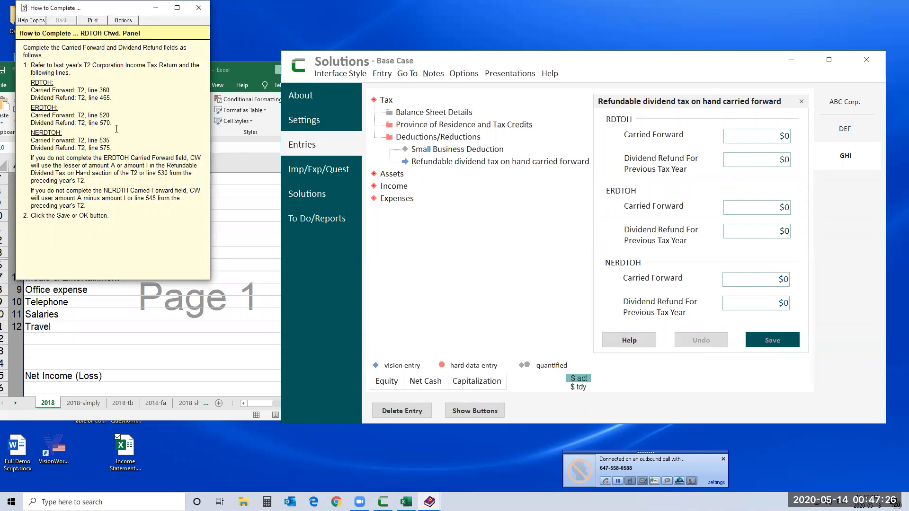
click(199, 8)
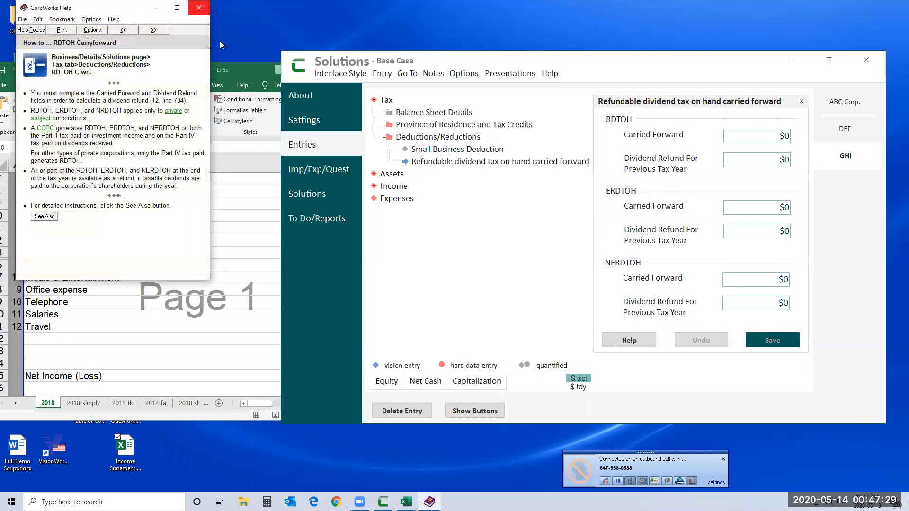
click(199, 8)
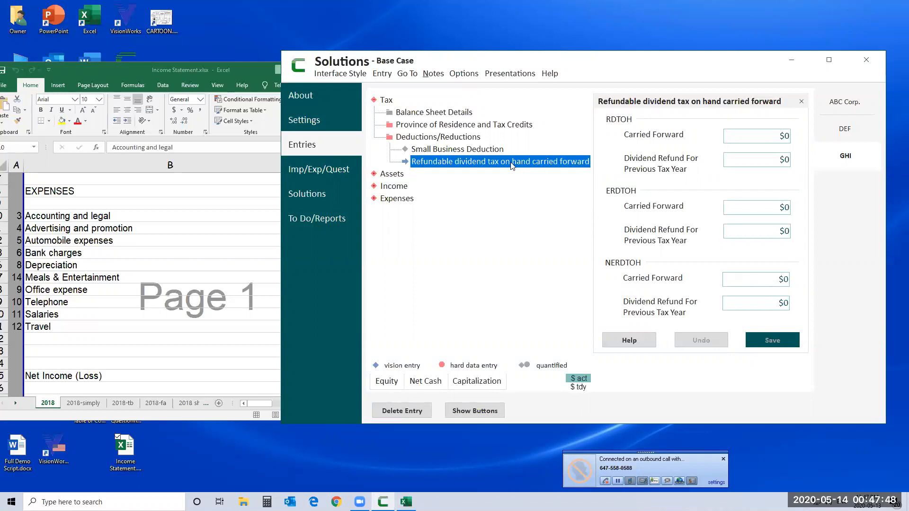
Review the Employee Benefit Plans expense types for GHI and return to its list of assets.
click(398, 199)
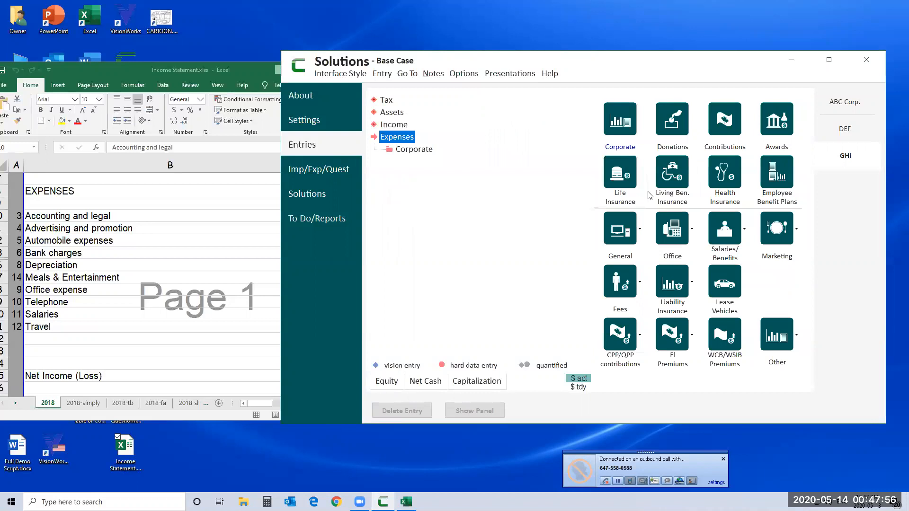
click(766, 196)
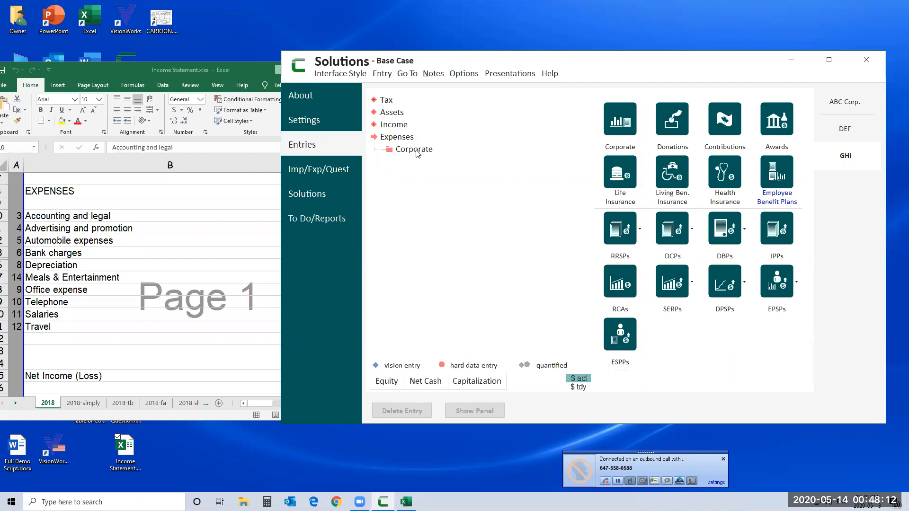
click(396, 116)
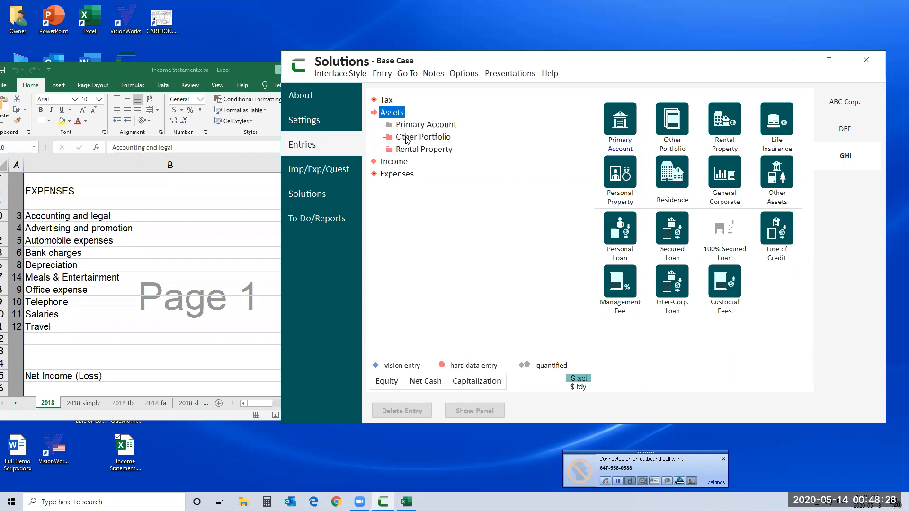
Close the Income Statement workbook and the call notification, and move the Solutions window to the middle of the desktop.
click(233, 73)
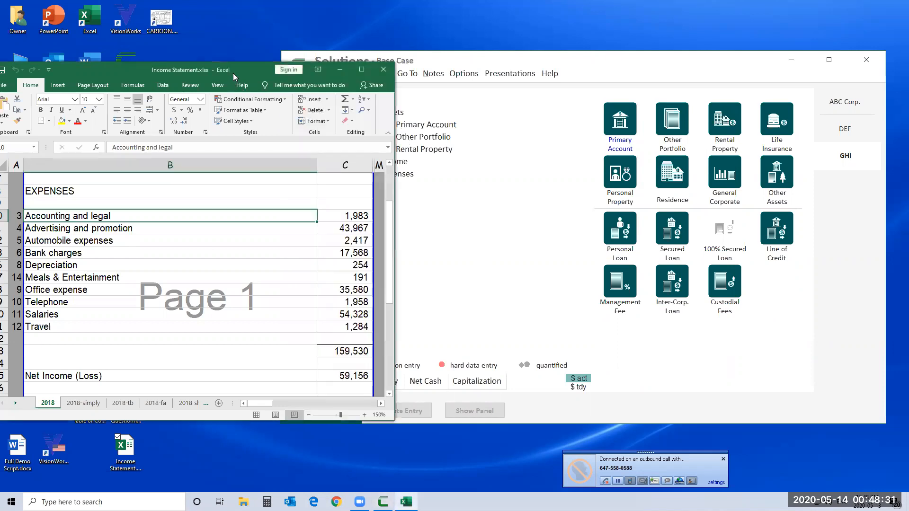
click(383, 69)
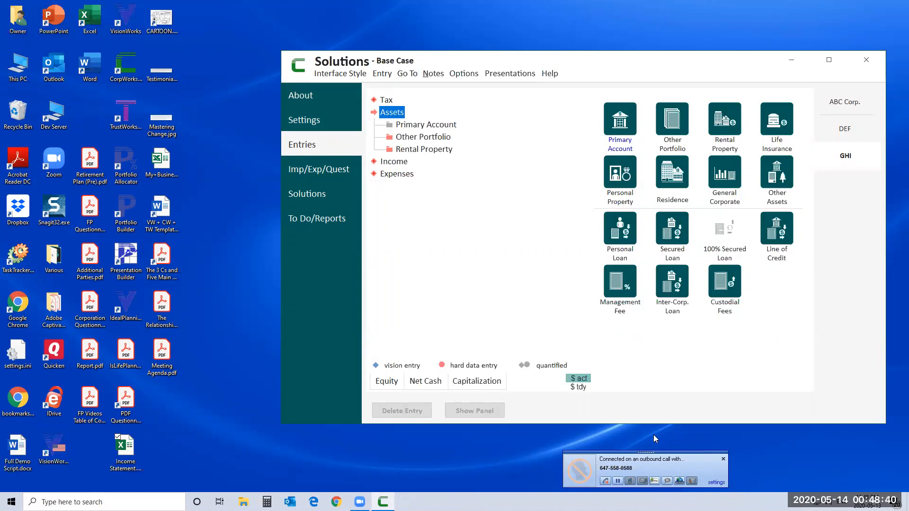
click(722, 460)
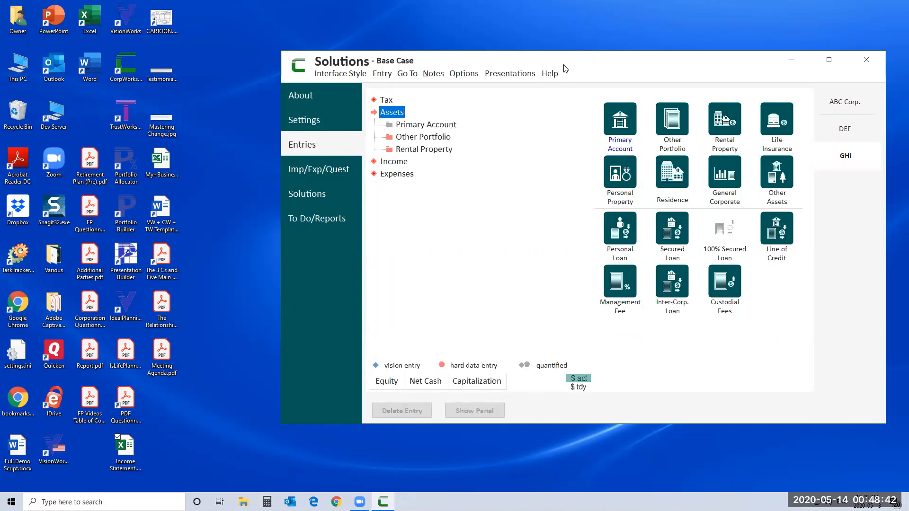
drag(458, 60, 319, 56)
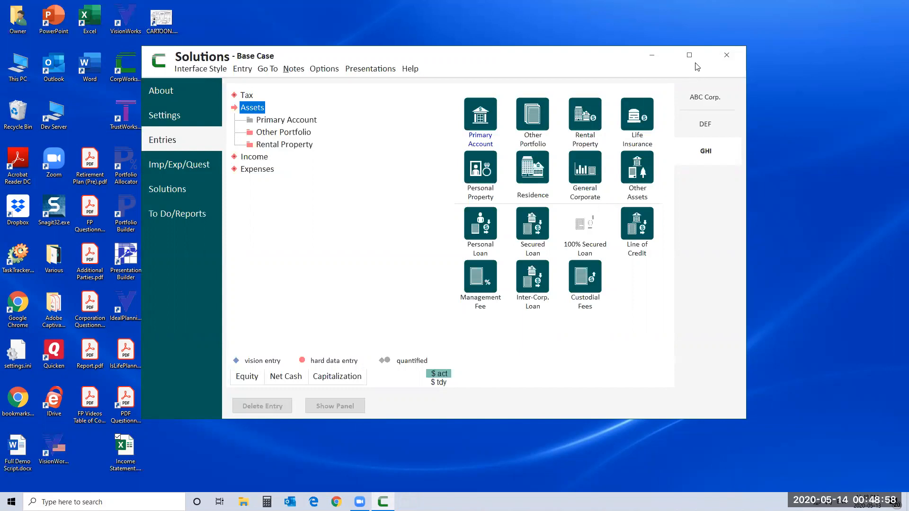
Review GHI's General Corporate and Other Assets entry types, and show the Other Assets types for DEF.
click(598, 182)
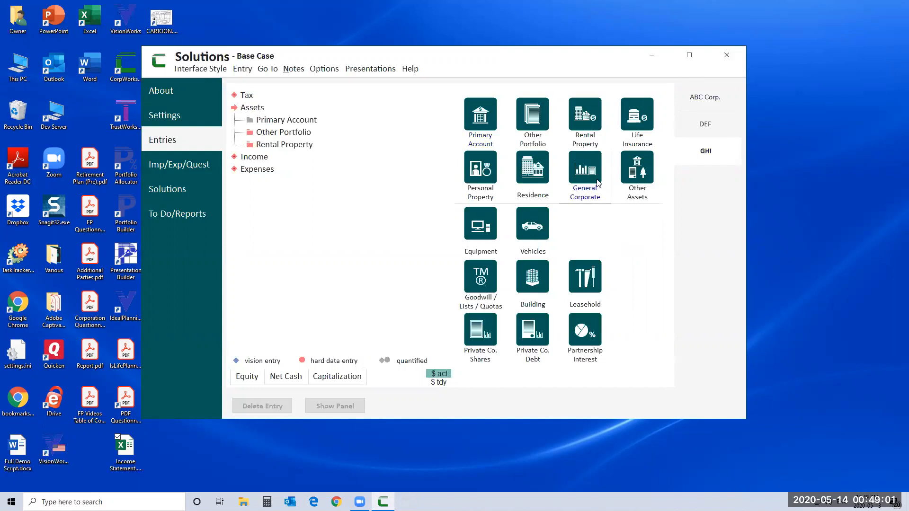
click(639, 178)
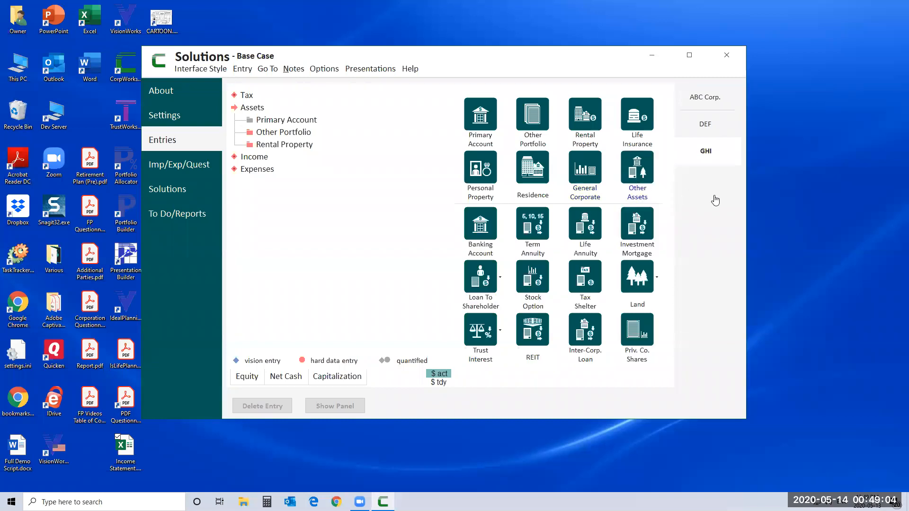
click(704, 98)
click(709, 125)
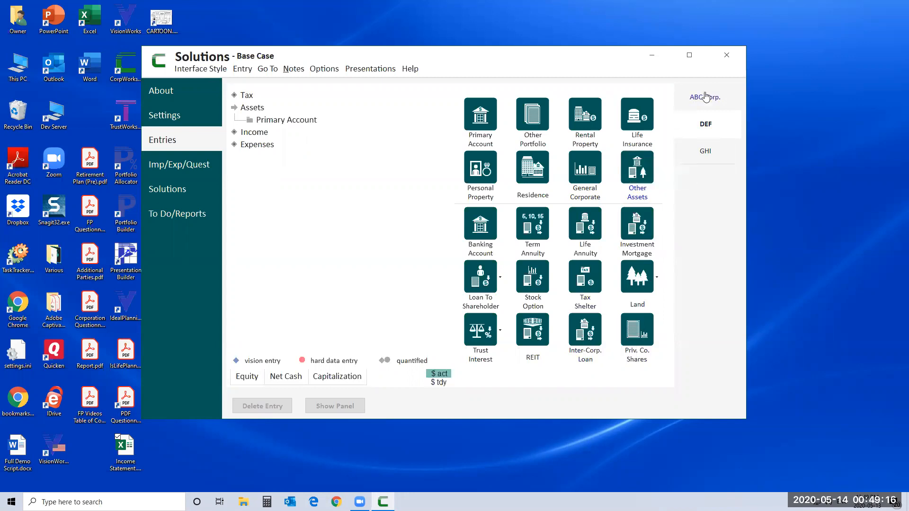
click(646, 172)
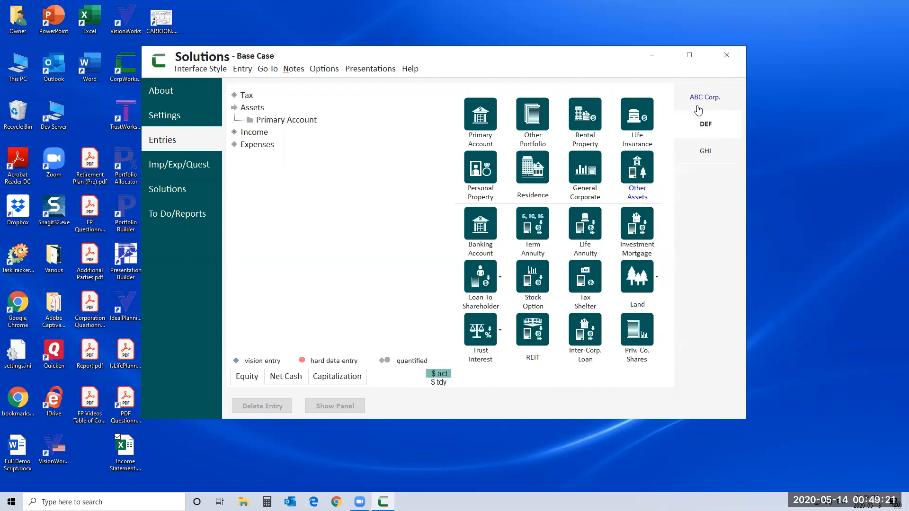
Add an Inter-Corp. Loan under ABC Corp.'s Other Assets with the suggested name and open its ownership details.
click(648, 176)
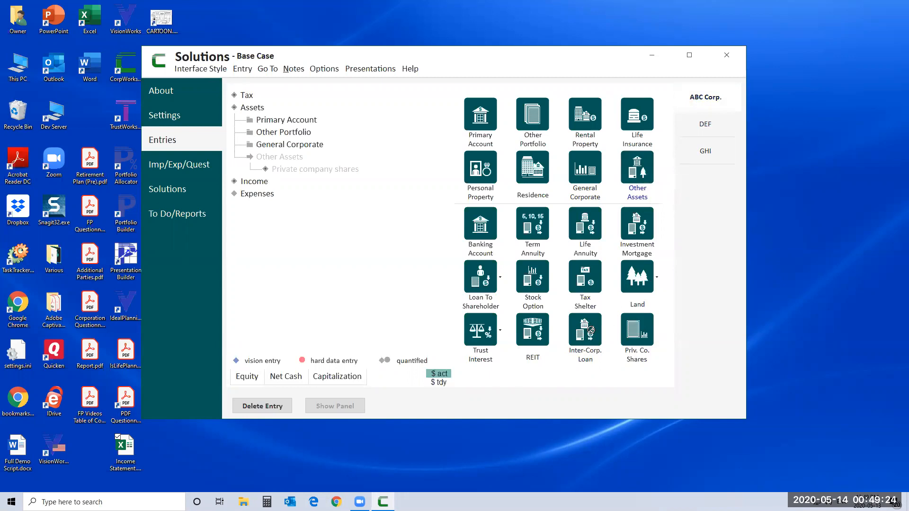
click(586, 340)
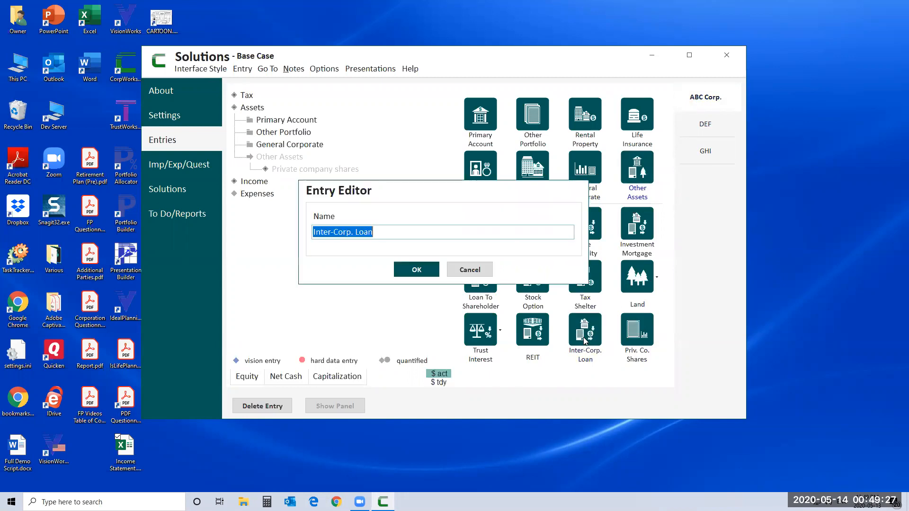
click(416, 270)
click(316, 198)
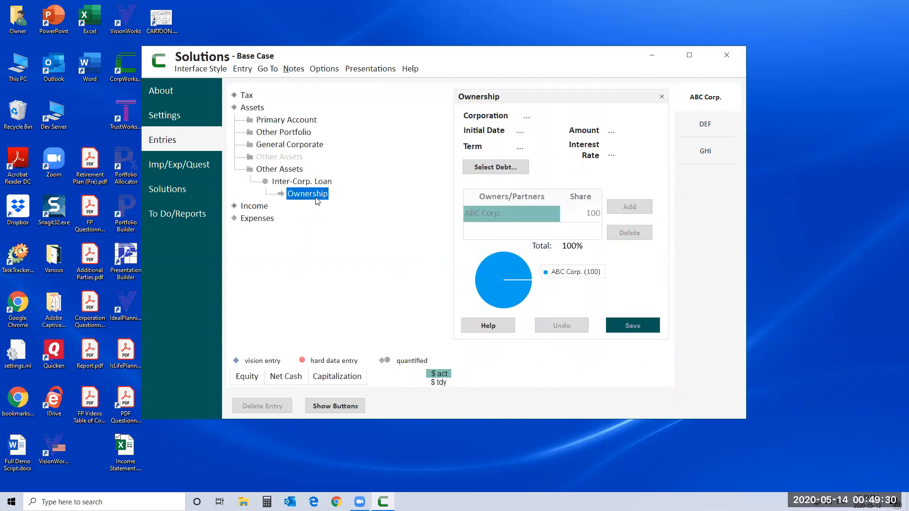
Add an Inter-Corp. Loan to DEF's Primary Account with the suggested name and open its terms.
click(706, 125)
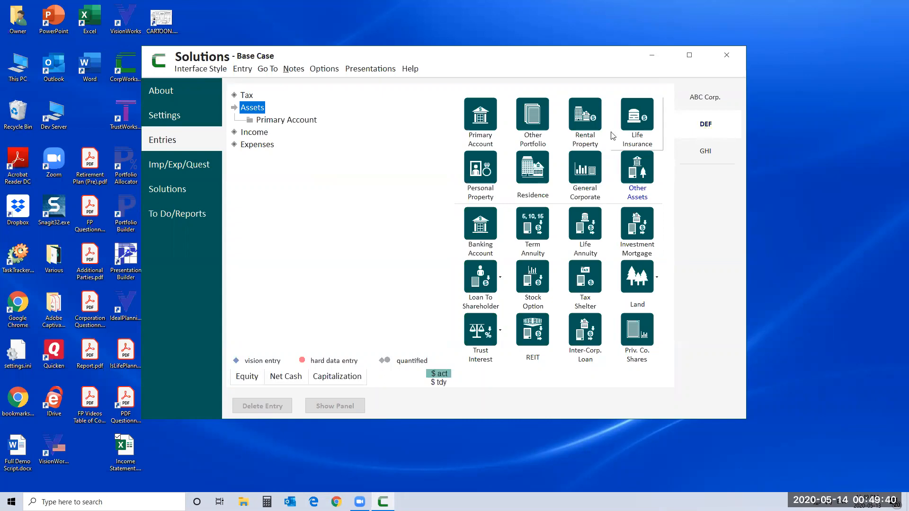
click(490, 127)
click(527, 279)
double_click(534, 279)
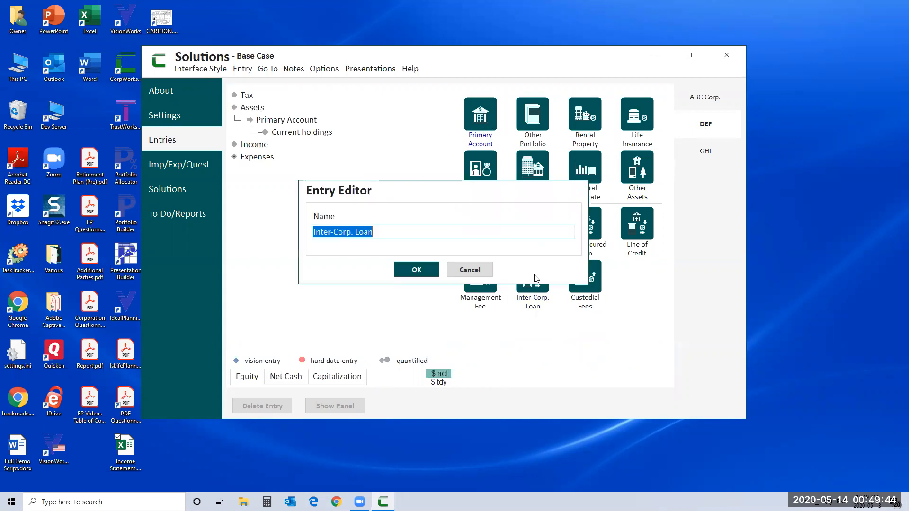
click(423, 275)
click(299, 156)
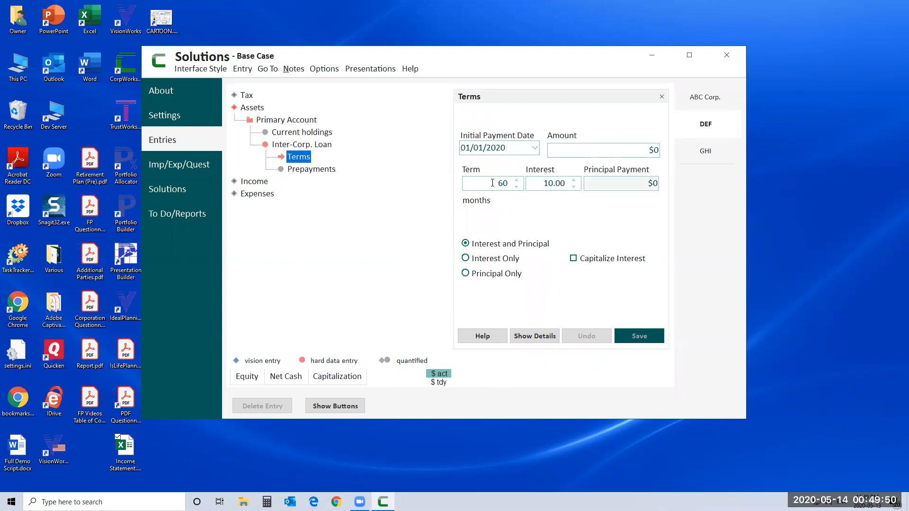
Set DEF's inter-corporate loan to a $50,000 amount with interest-only payments at 2%, and save the terms.
click(655, 150)
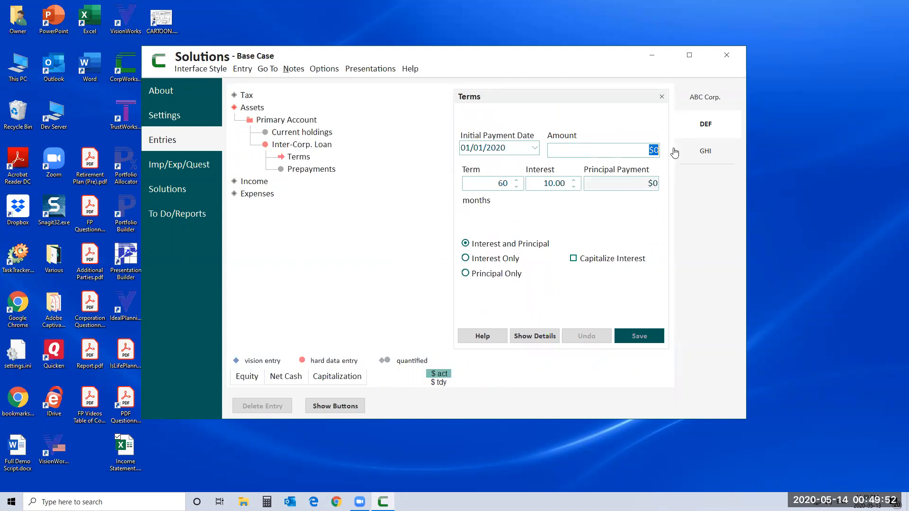
text(50000)
key(Tab)
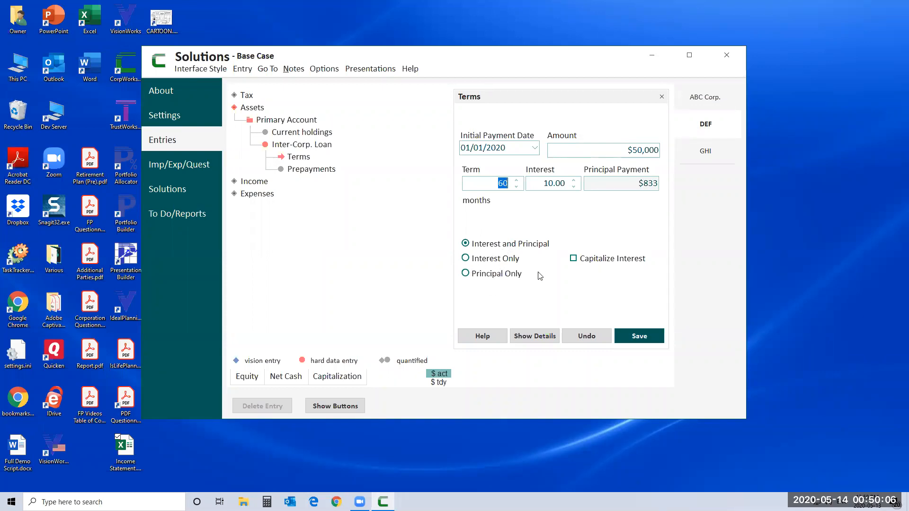
click(466, 258)
double_click(554, 183)
text(2)
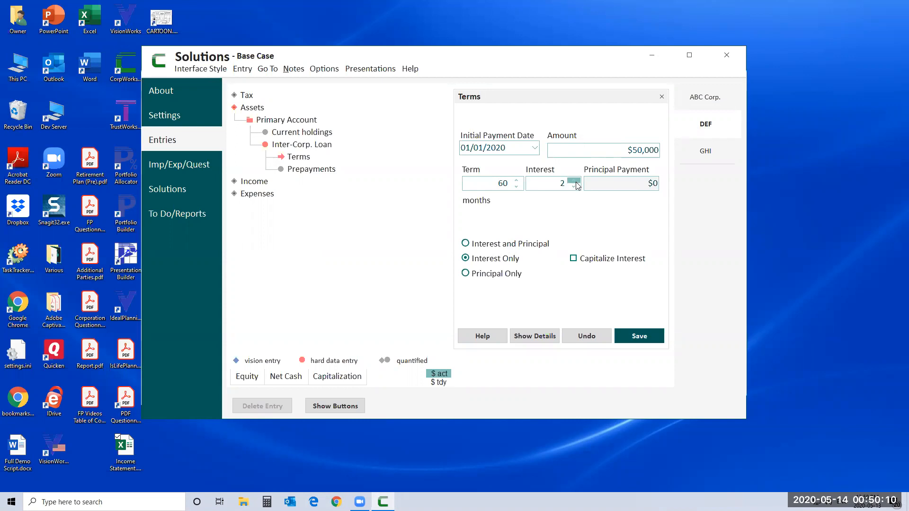
click(641, 337)
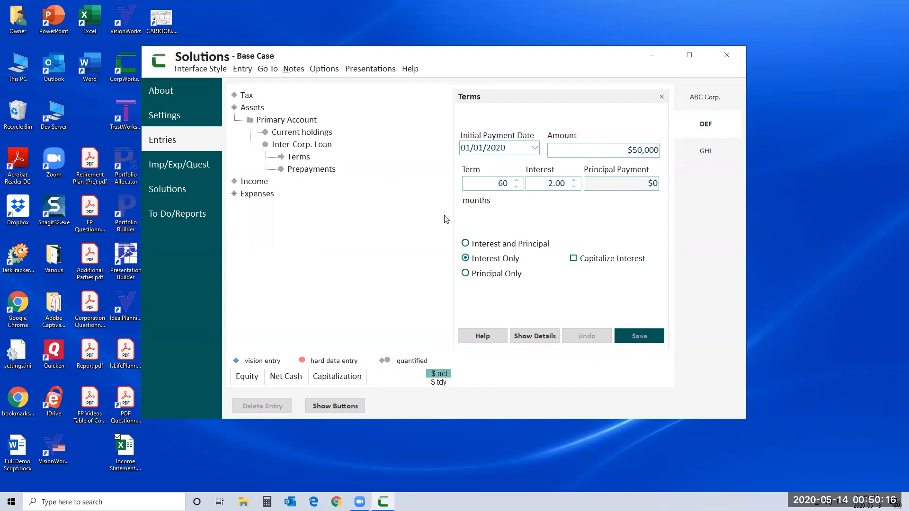
Examine DEF's equity projection, breaking down the 2020 liabilities to the individual corporate debt.
click(246, 377)
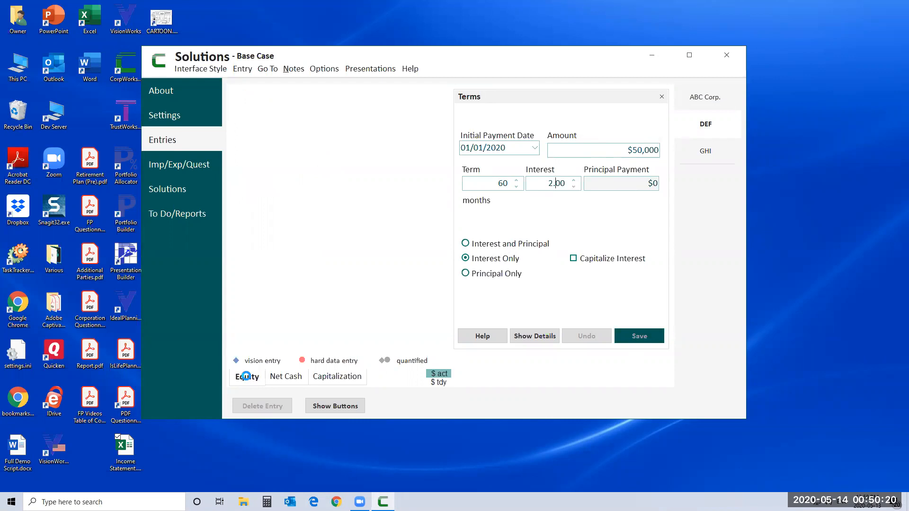
click(411, 93)
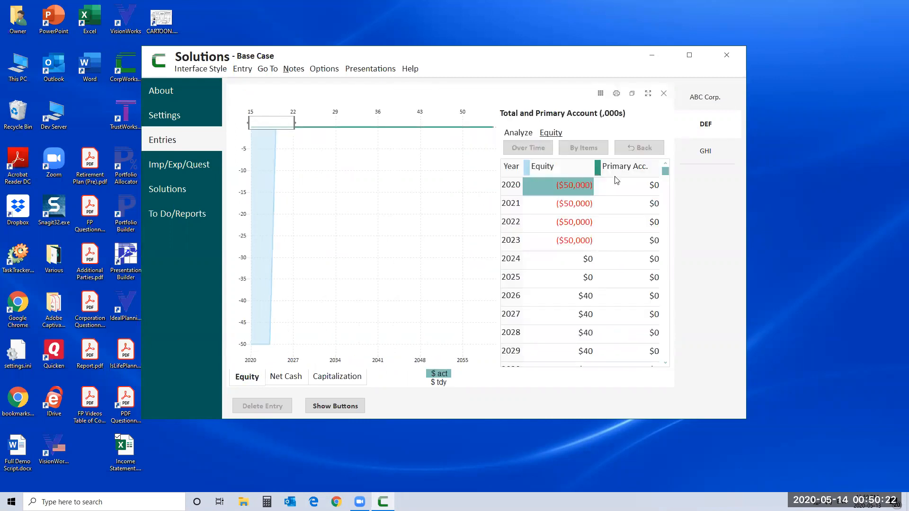
click(572, 188)
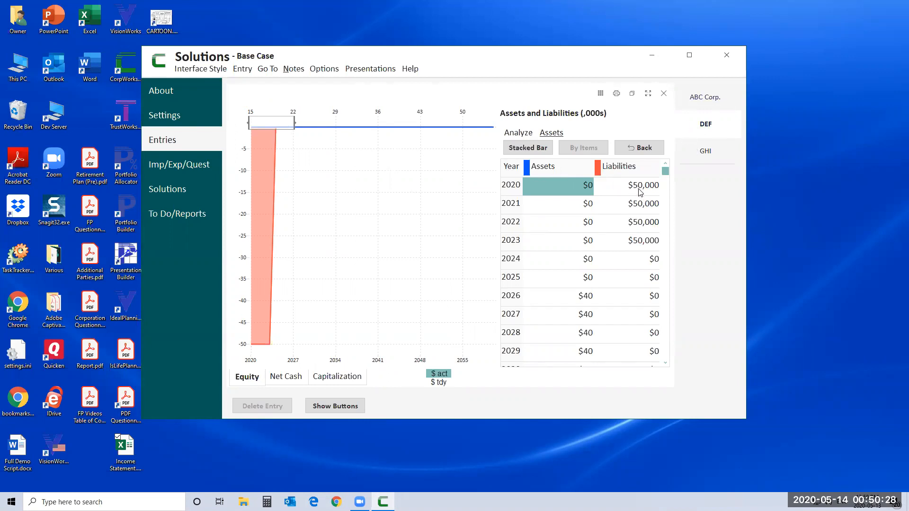
click(639, 189)
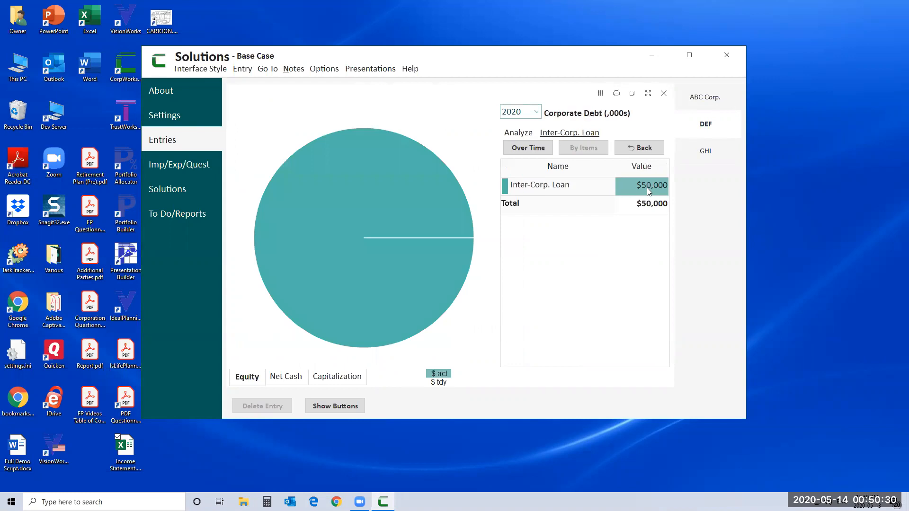
click(643, 149)
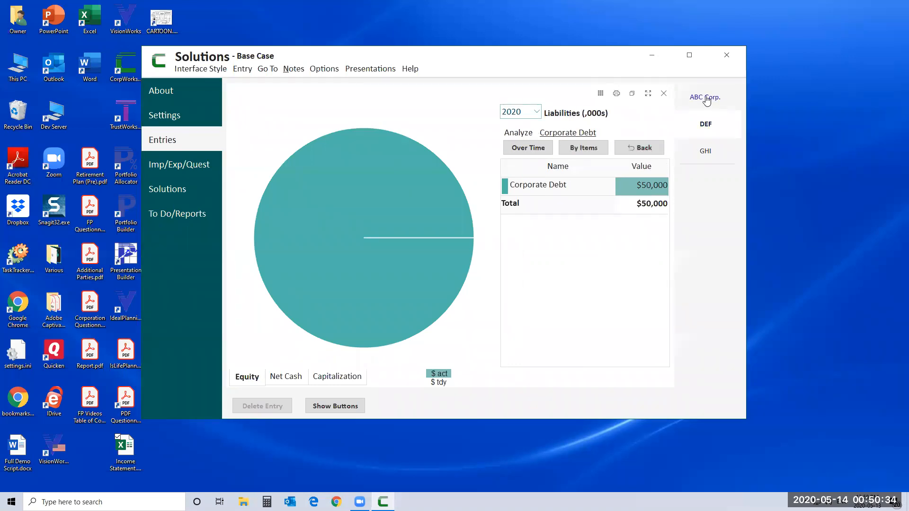
Link ABC Corp.'s Inter-Corp. Loan asset to the $50,000 debt issued by DEF and save the ownership details.
click(707, 99)
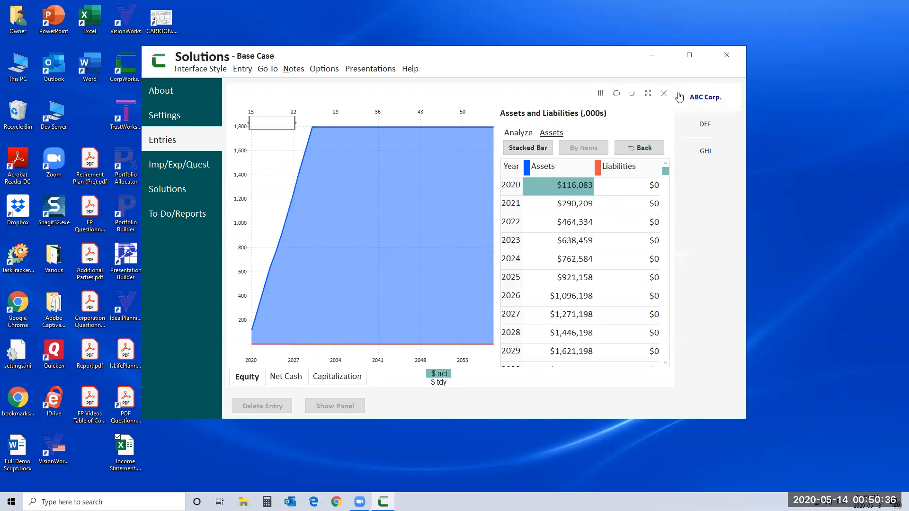
click(664, 94)
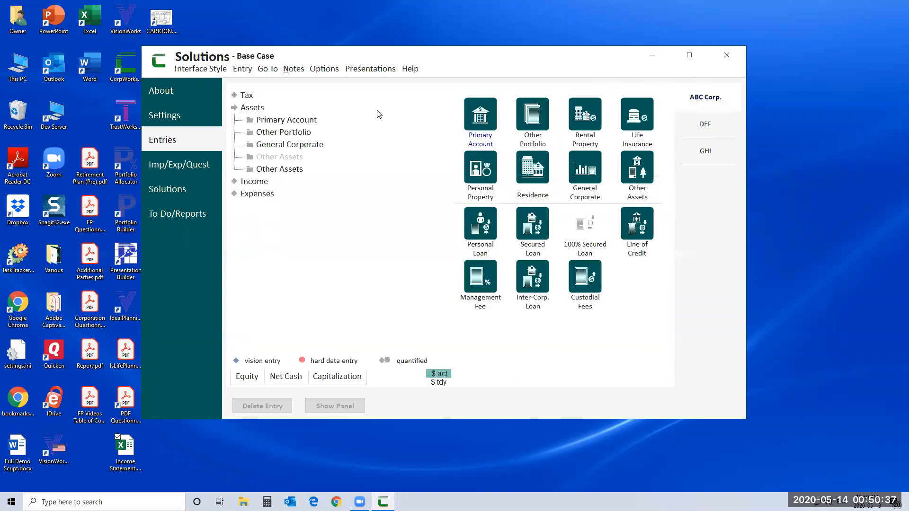
click(282, 173)
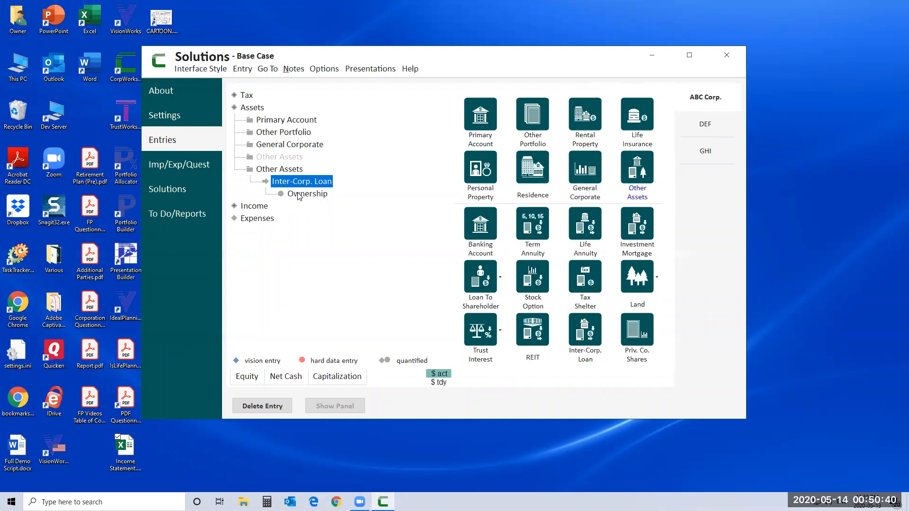
click(302, 195)
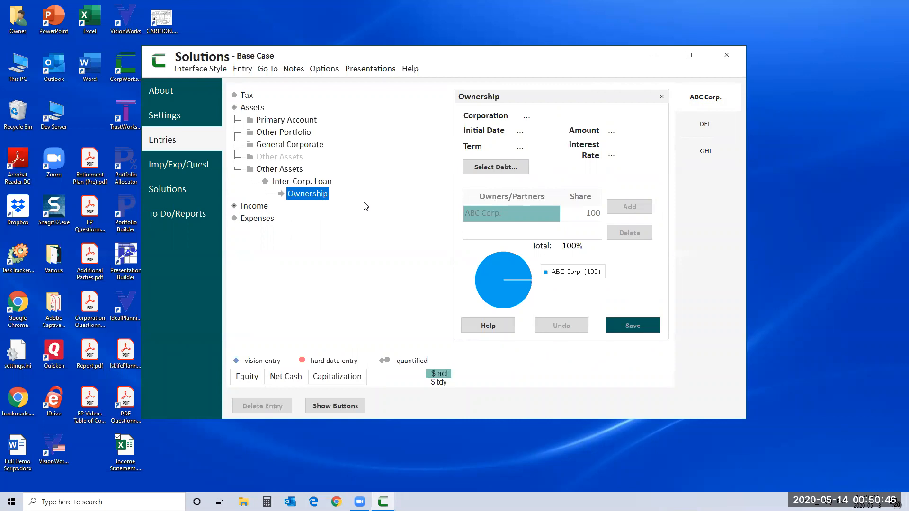
click(479, 169)
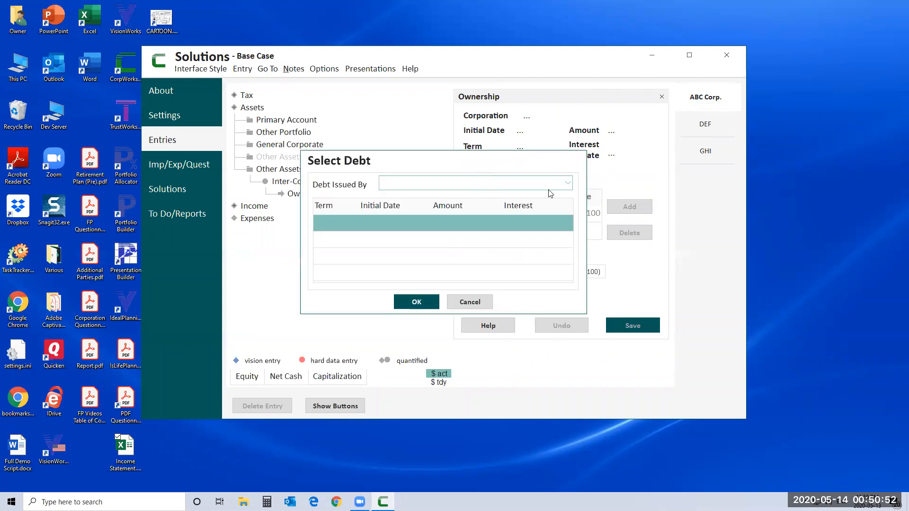
click(568, 183)
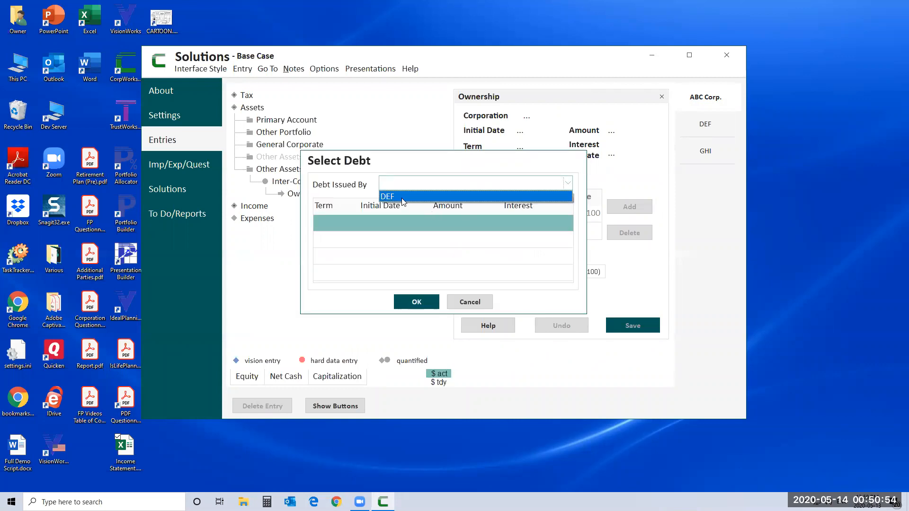
click(402, 198)
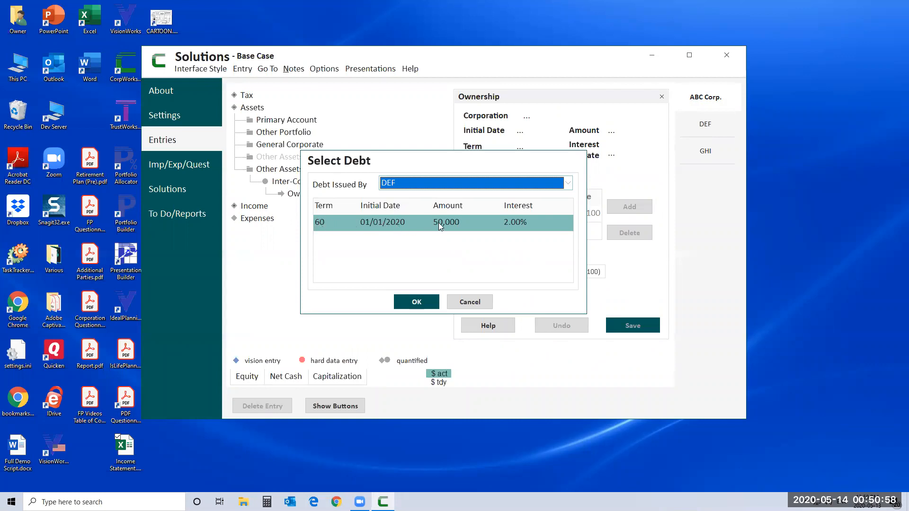
click(417, 302)
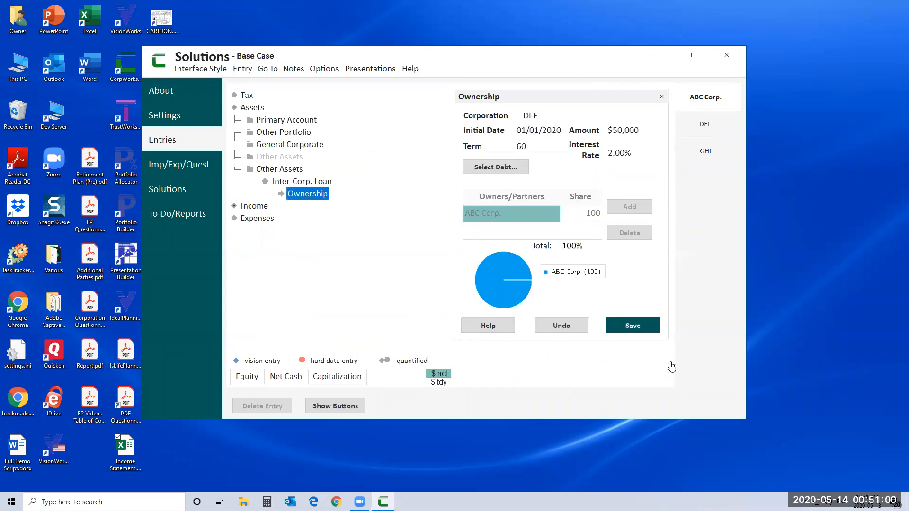
click(644, 331)
Examine ABC Corp.'s equity, breaking down the 2020 assets to the inter-corporate loan and viewing it over time, and close the chart and ownership details.
click(256, 379)
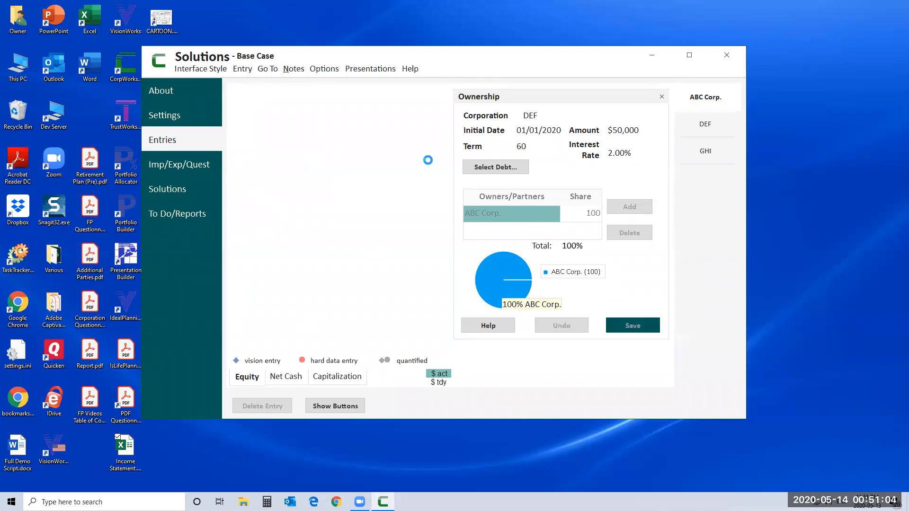
click(412, 94)
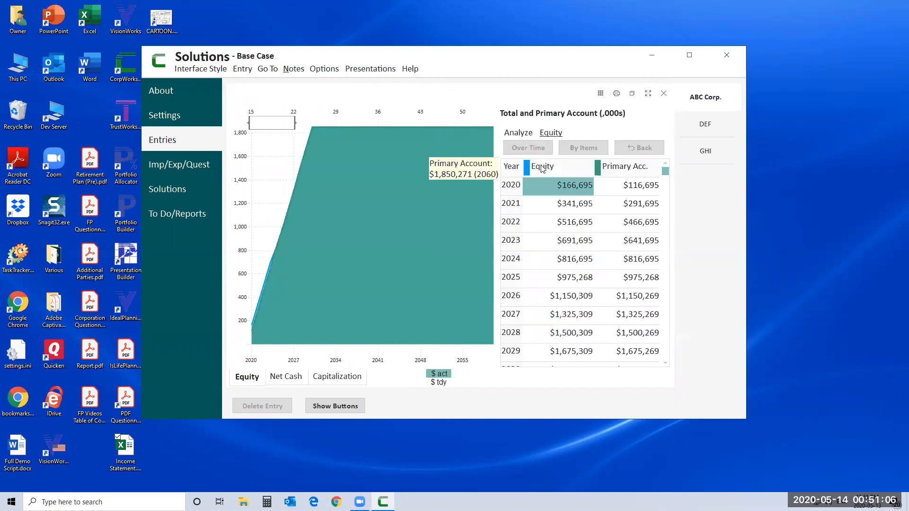
click(564, 186)
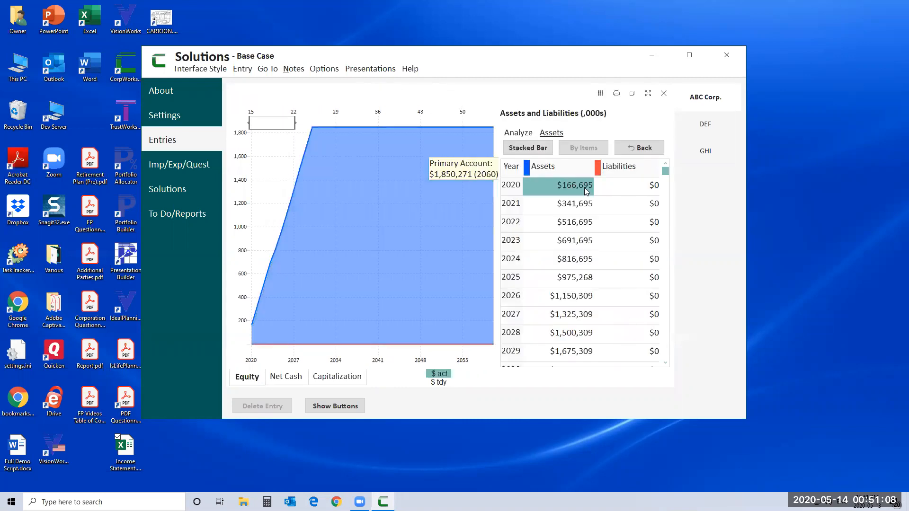
click(581, 189)
click(650, 204)
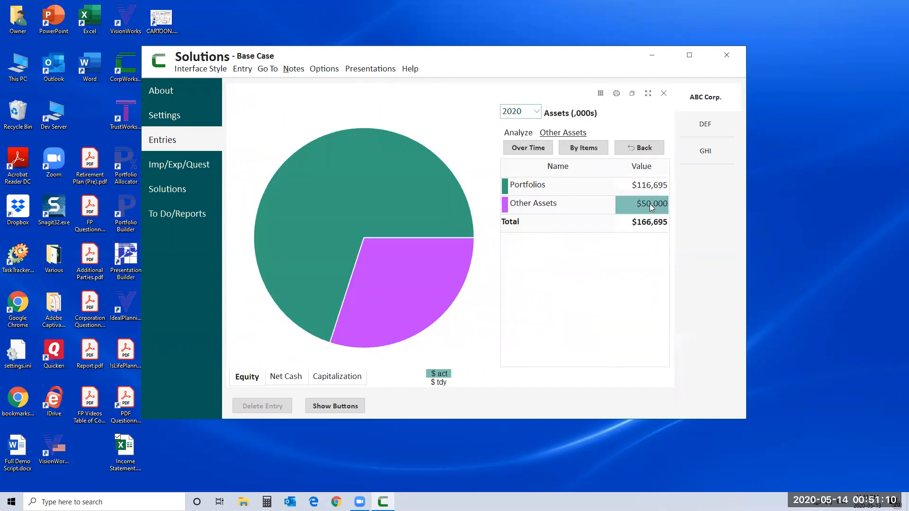
click(650, 204)
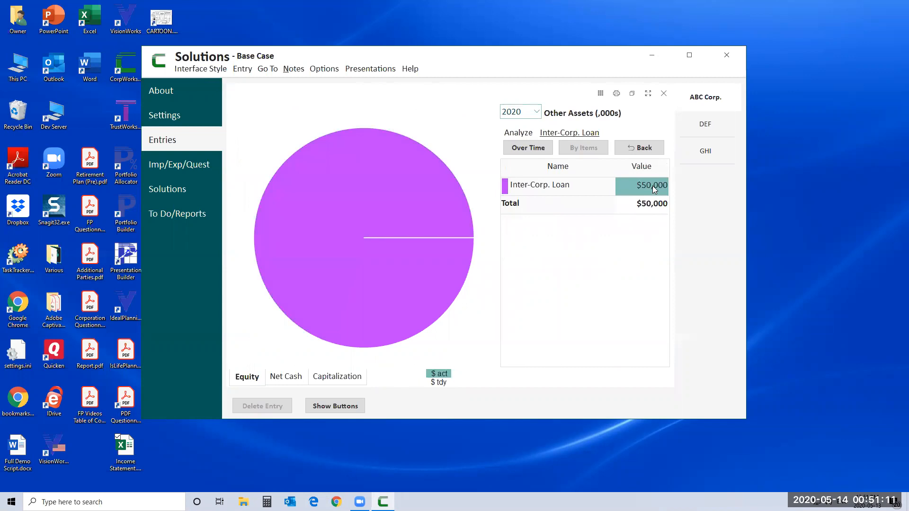
click(528, 148)
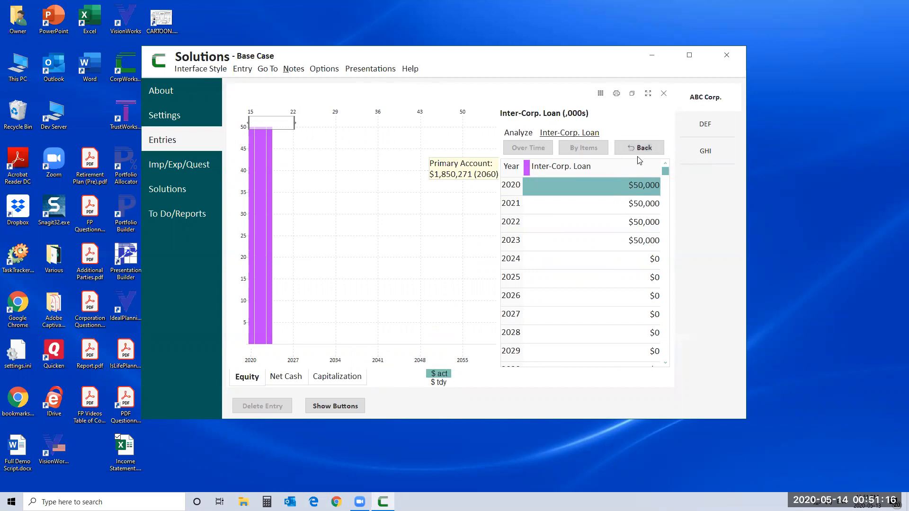
click(663, 93)
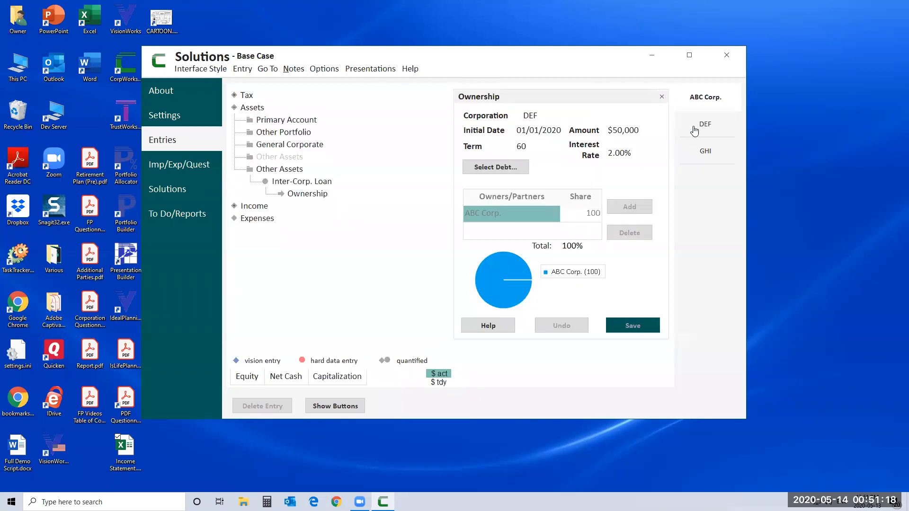
click(662, 97)
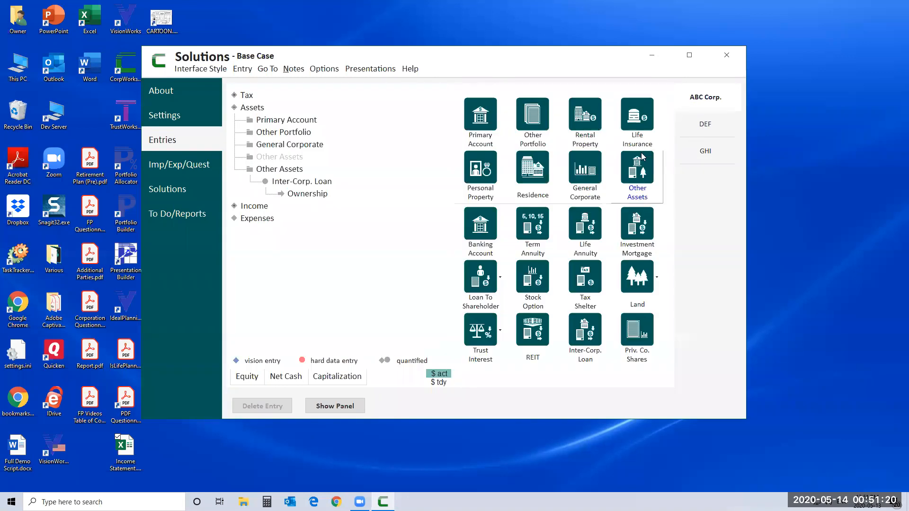
Compare the Other Assets entries of DEF and ABC Corp., and show the entries and loan types for DEF's Primary Account.
click(696, 129)
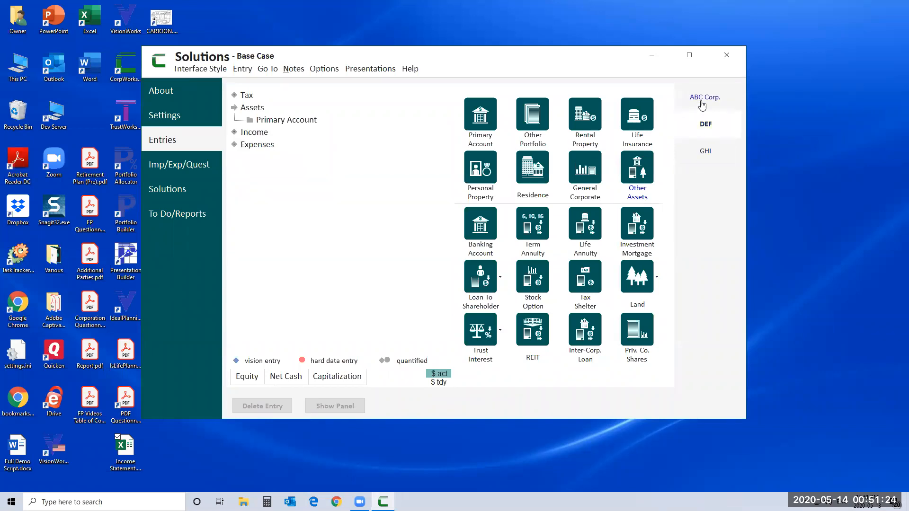
click(702, 100)
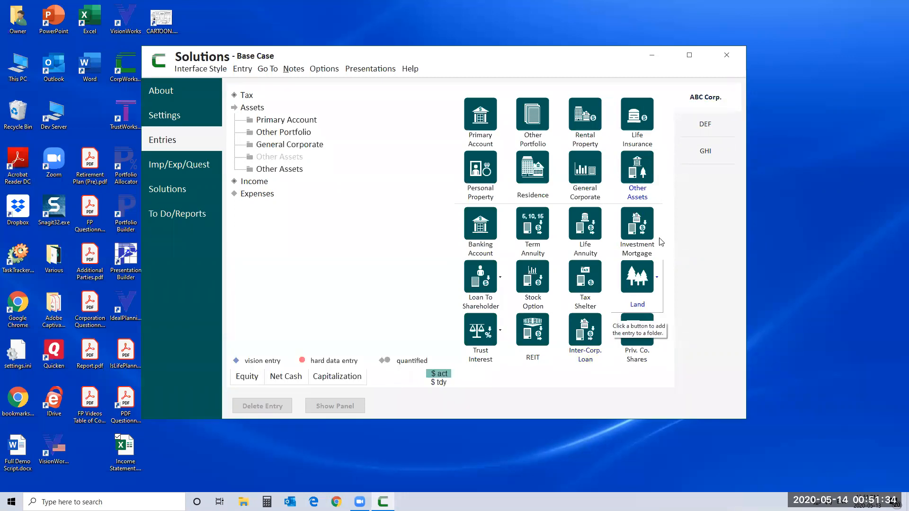
click(708, 126)
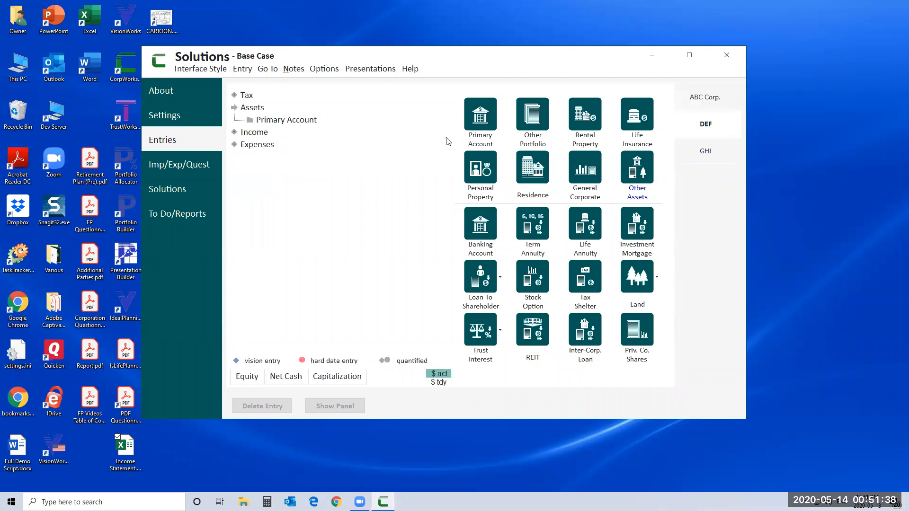
click(495, 133)
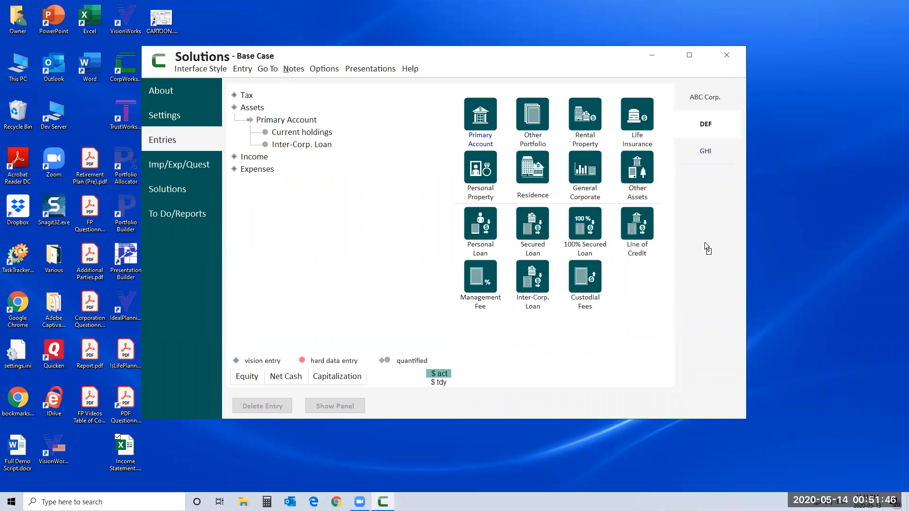
Examine GHI's Rental Property entries, and view the current holdings details of ABC Corp.'s Other Portfolio.
click(706, 156)
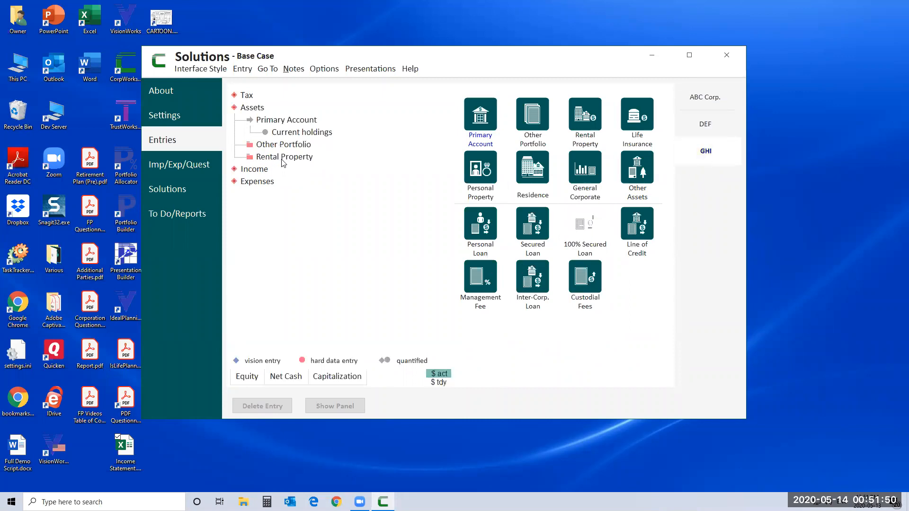
click(283, 158)
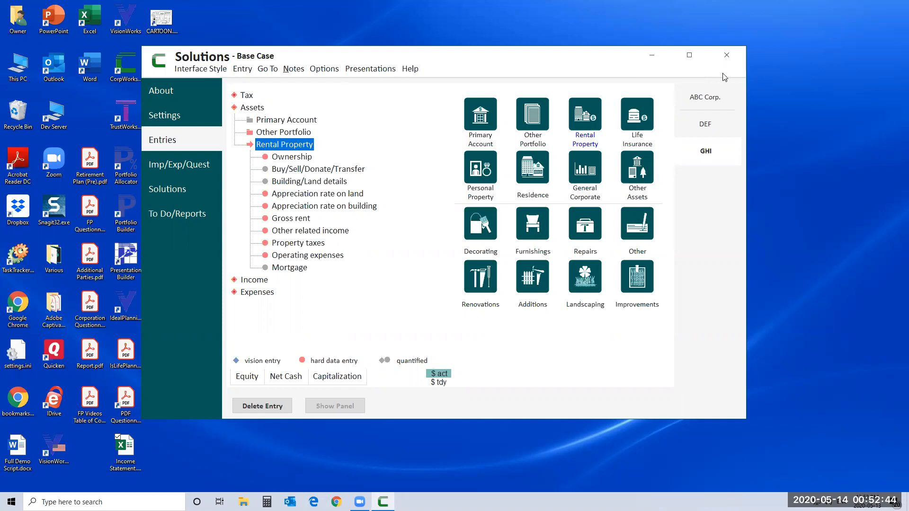
click(714, 101)
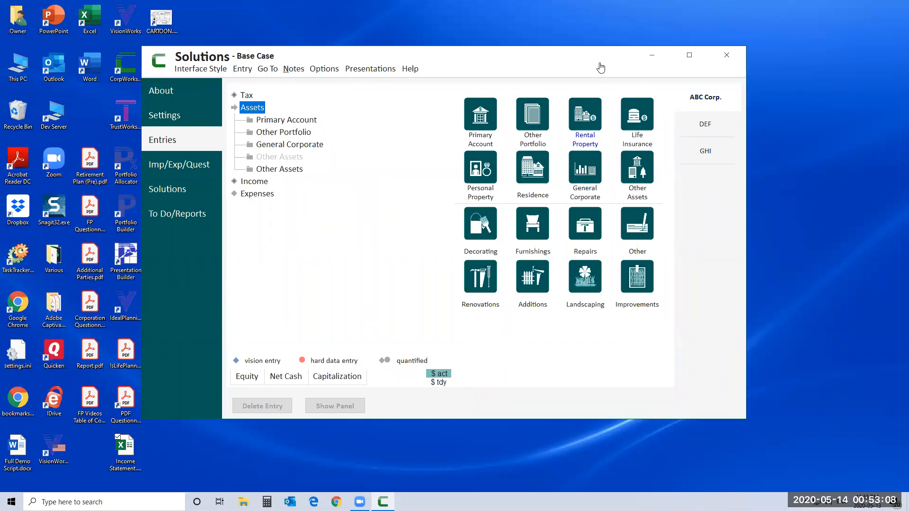
click(291, 134)
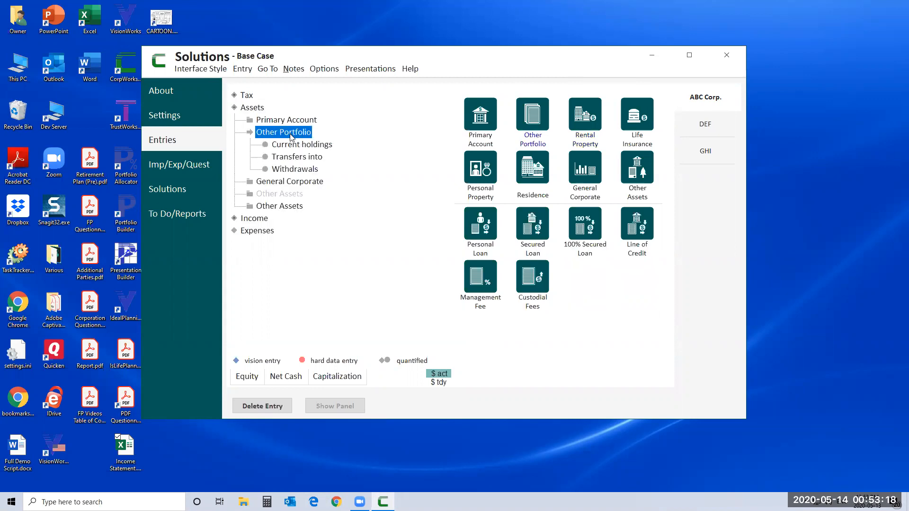
click(293, 145)
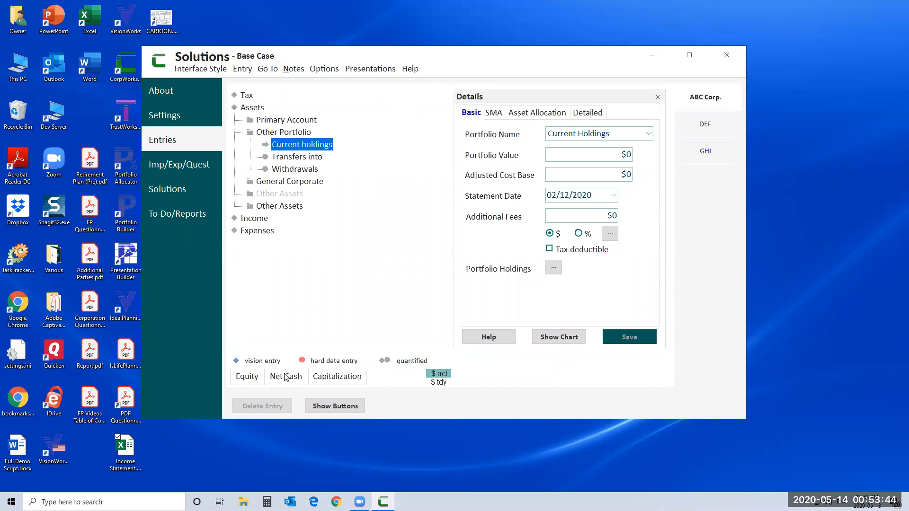
Compare the Other Taxable and Other Non-Taxable income types for ABC Corp., and add an Ongoing entry for Other Taxable income.
click(260, 220)
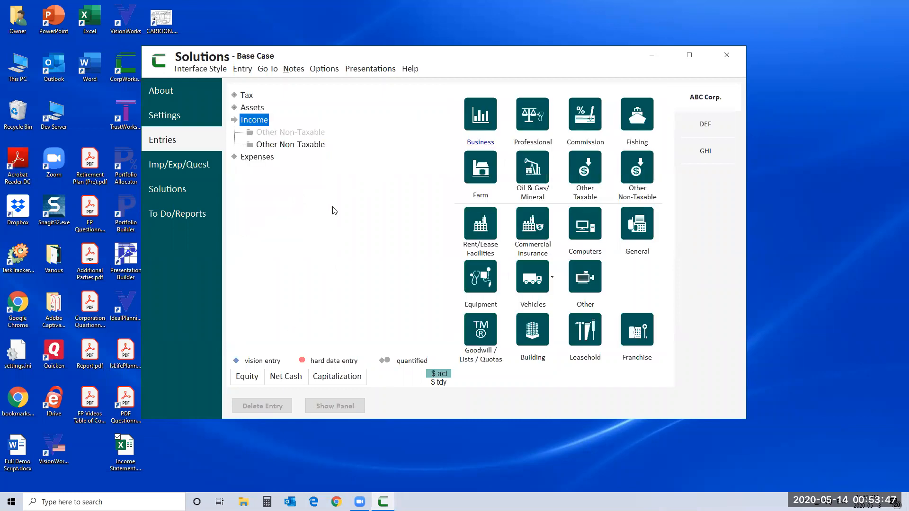
click(586, 188)
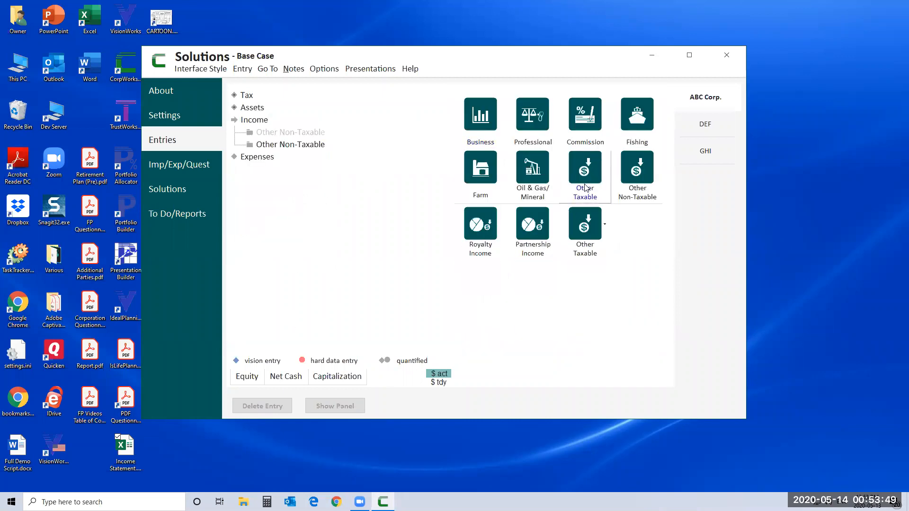
click(582, 240)
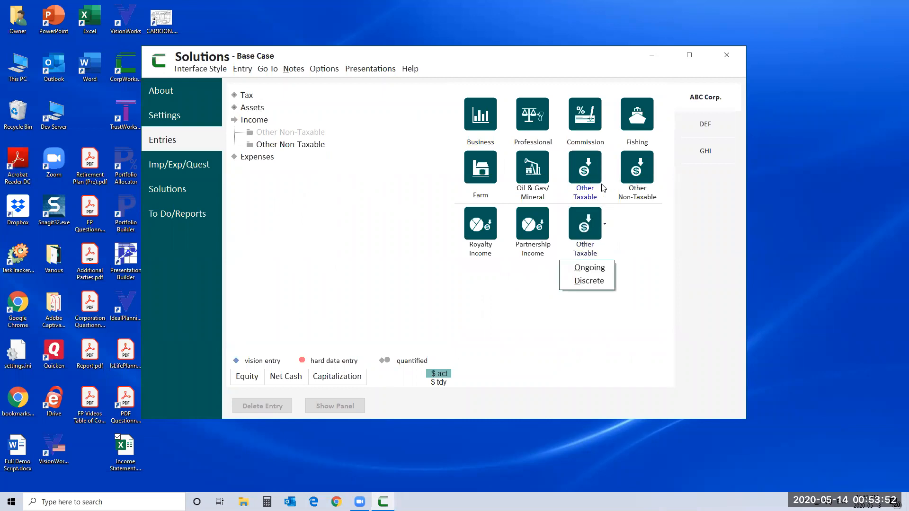
click(643, 176)
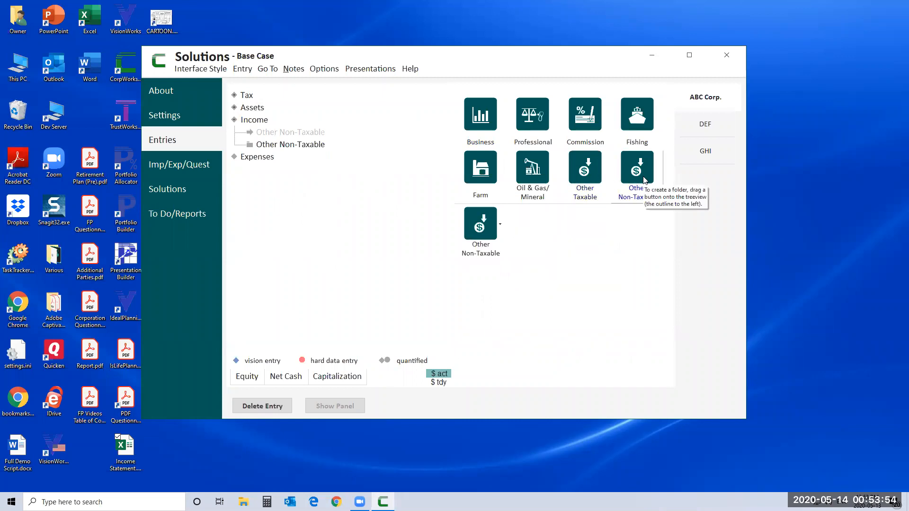
click(505, 230)
click(603, 177)
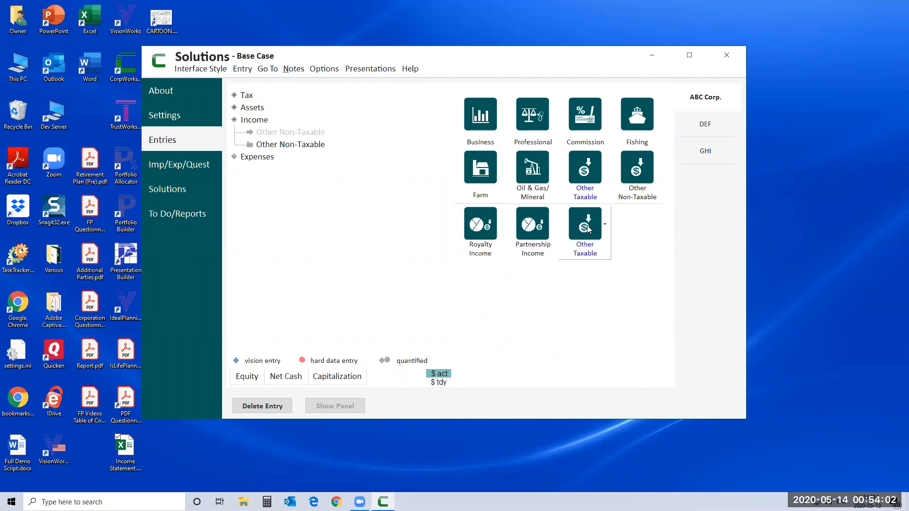
click(587, 228)
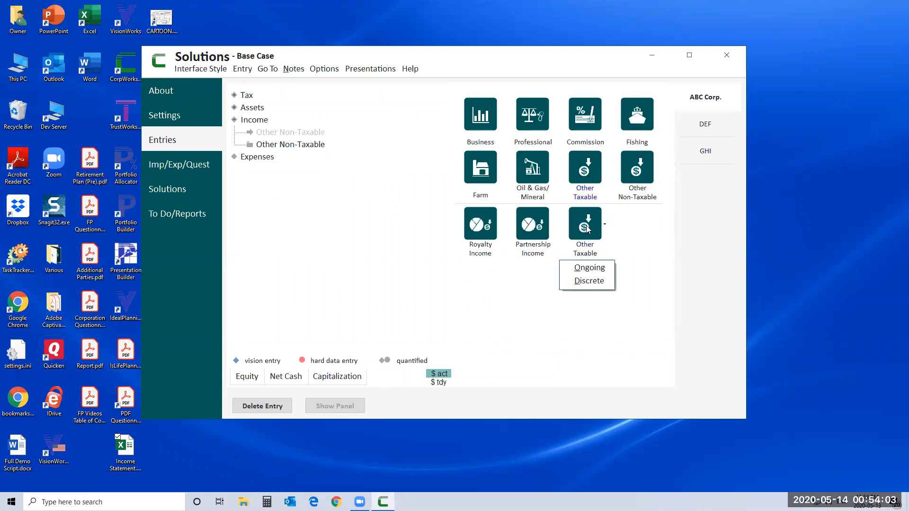
click(590, 268)
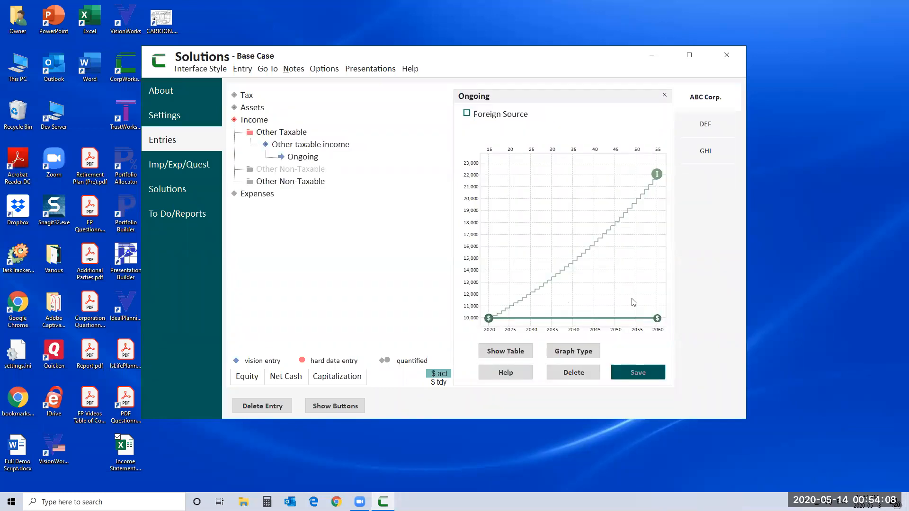
click(665, 96)
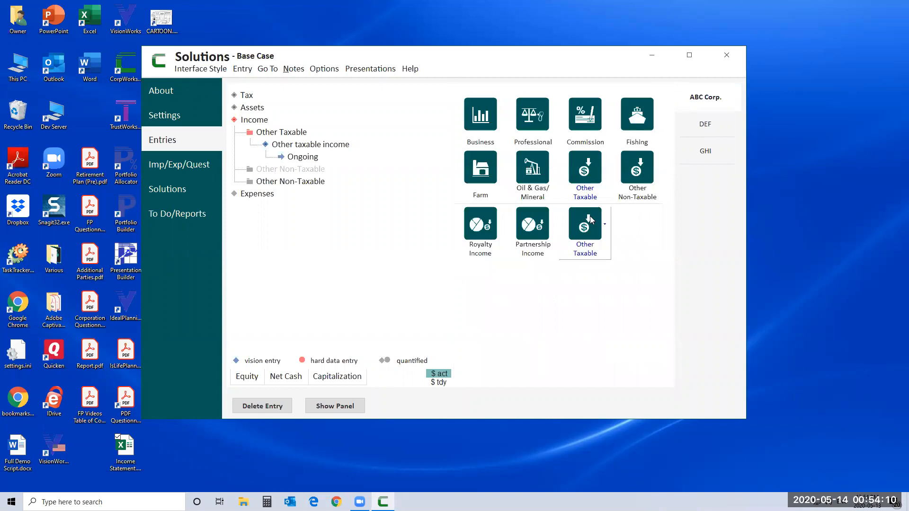
Add a Discrete entry for Other Taxable income, placing further $10,000 amounts at about 2022 and 2024, and save it.
click(585, 223)
click(585, 283)
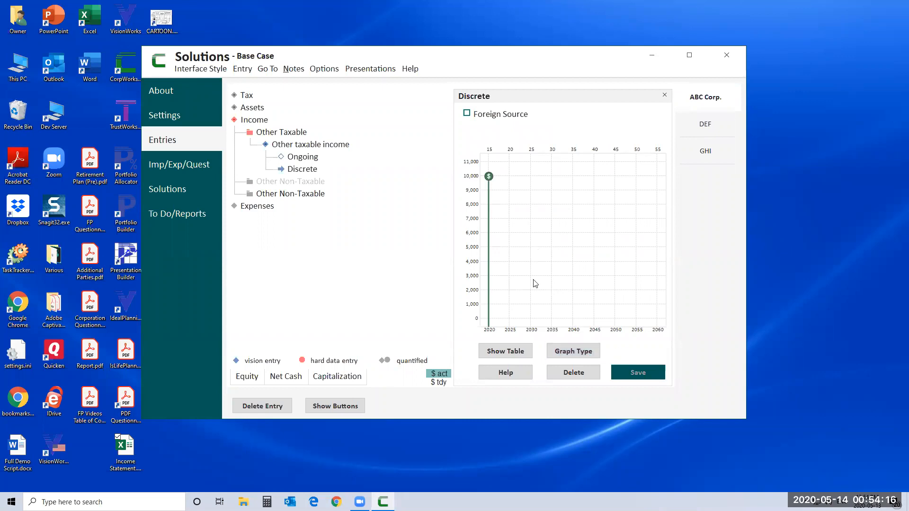
click(501, 178)
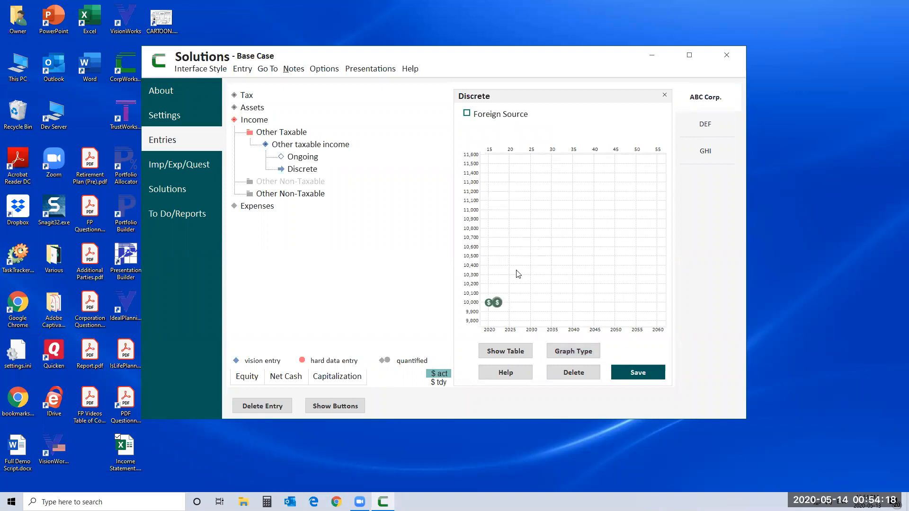
click(505, 303)
click(625, 369)
click(665, 96)
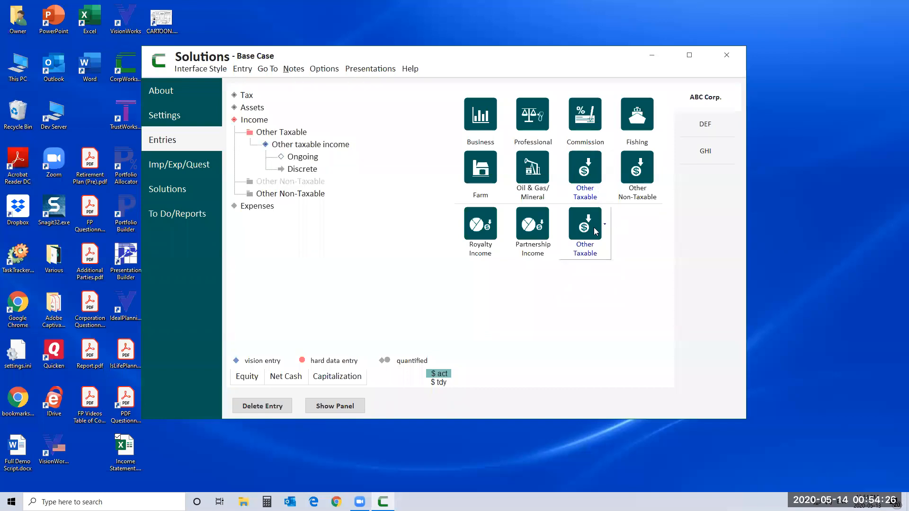
Review the graph of the Ongoing taxable income, and add a Business Income folder to ABC Corp.'s income.
click(306, 157)
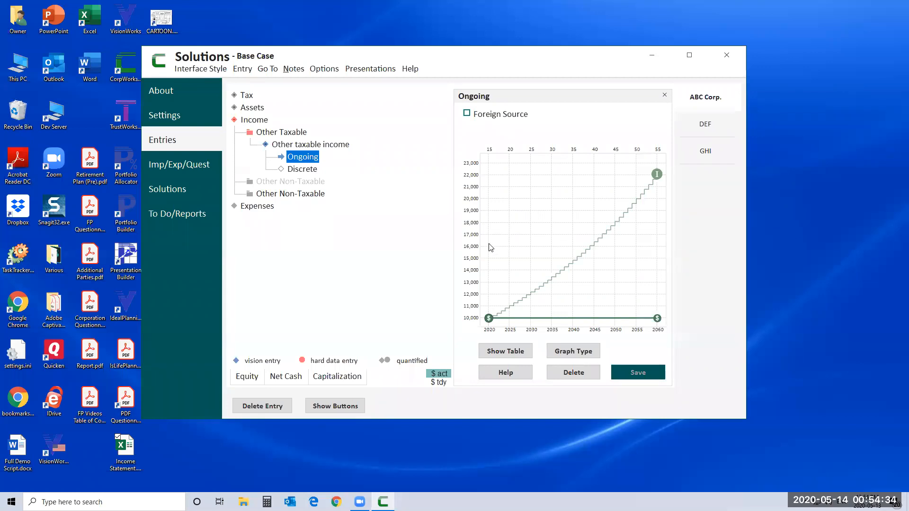
click(665, 96)
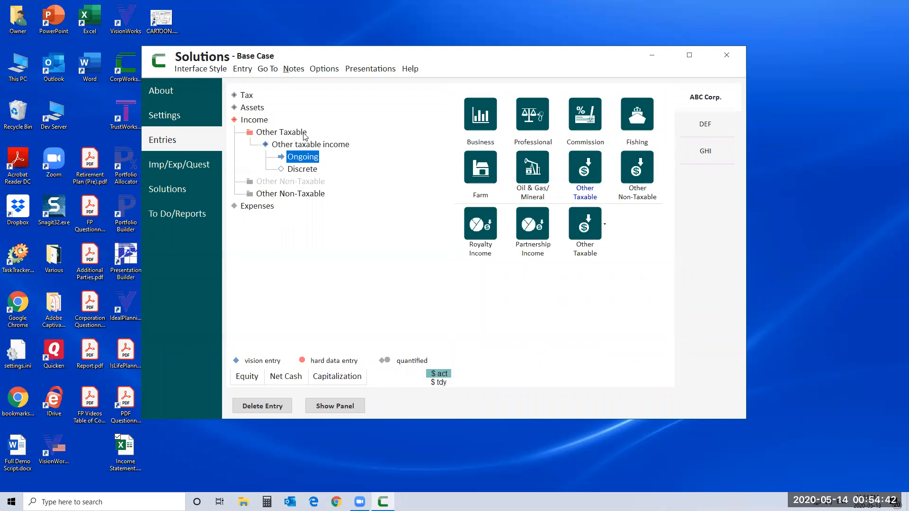
click(481, 116)
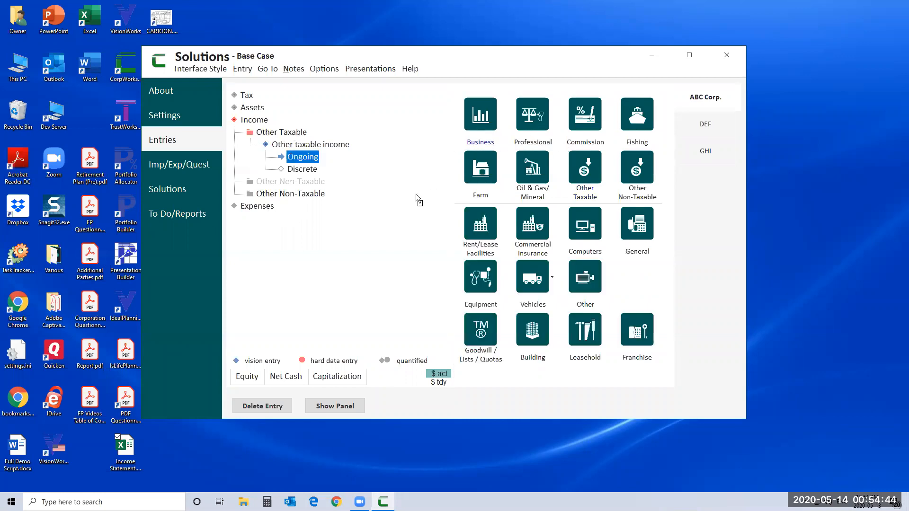
click(418, 270)
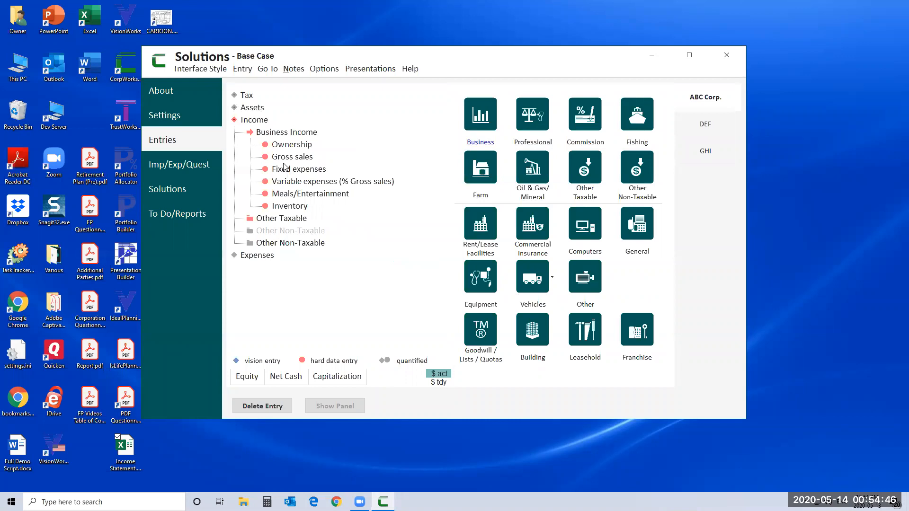
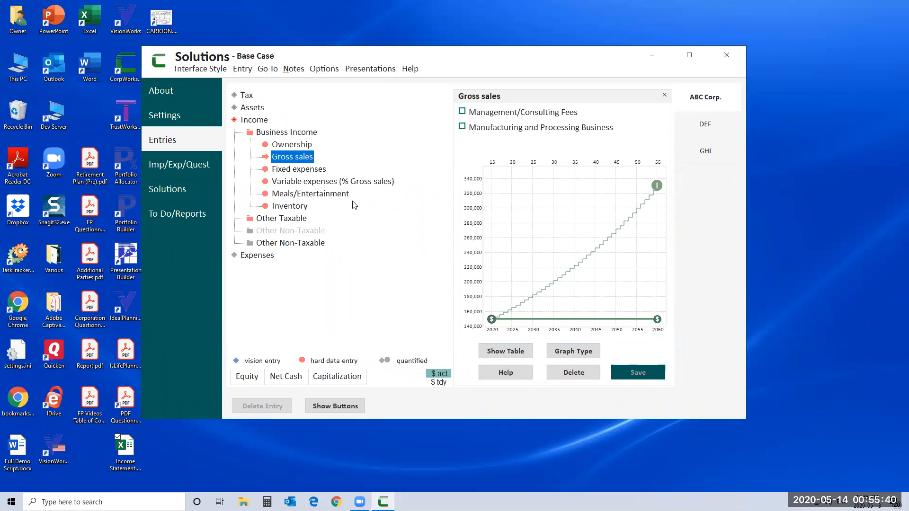
Set the Portfolio Value of the current holdings in ABC Corp.'s Other Portfolio to $300,000 and save the details.
click(251, 109)
click(271, 133)
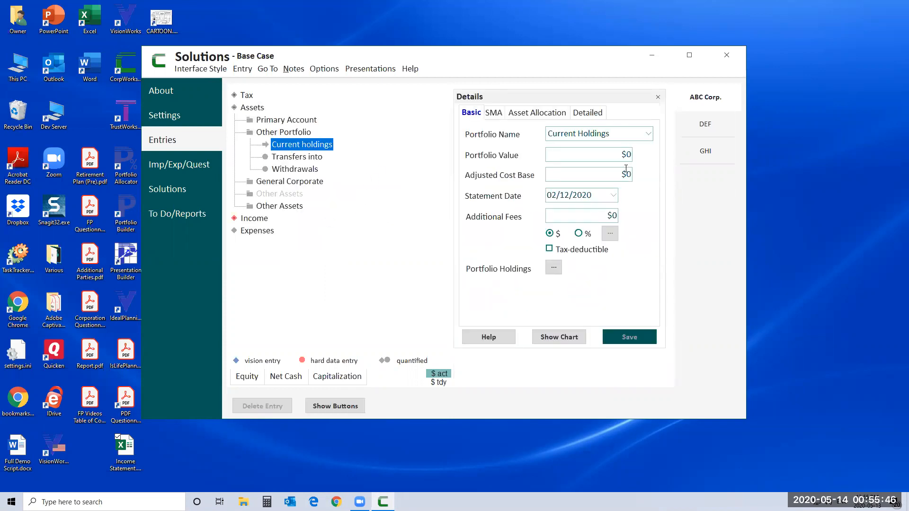
click(619, 159)
text(300000)
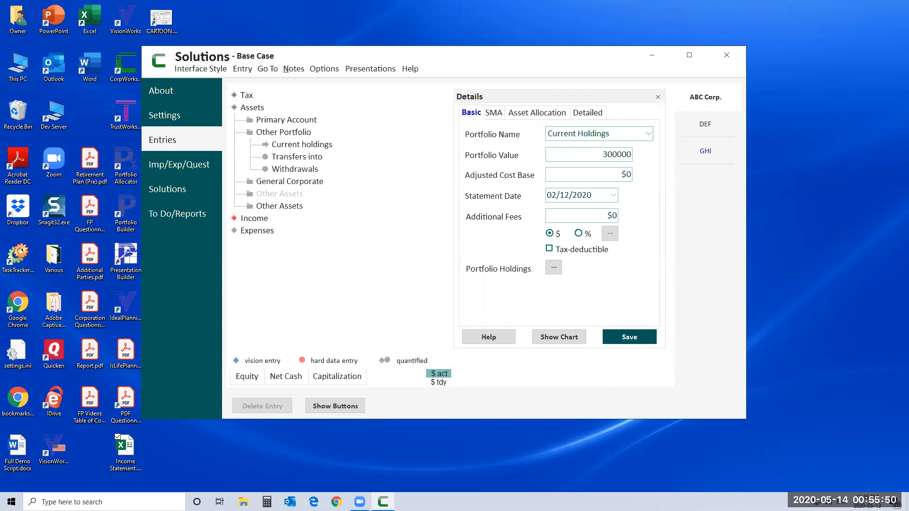
click(633, 336)
key(Tab)
View the Gross sales graph of ABC Corp.'s Business Income.
click(252, 219)
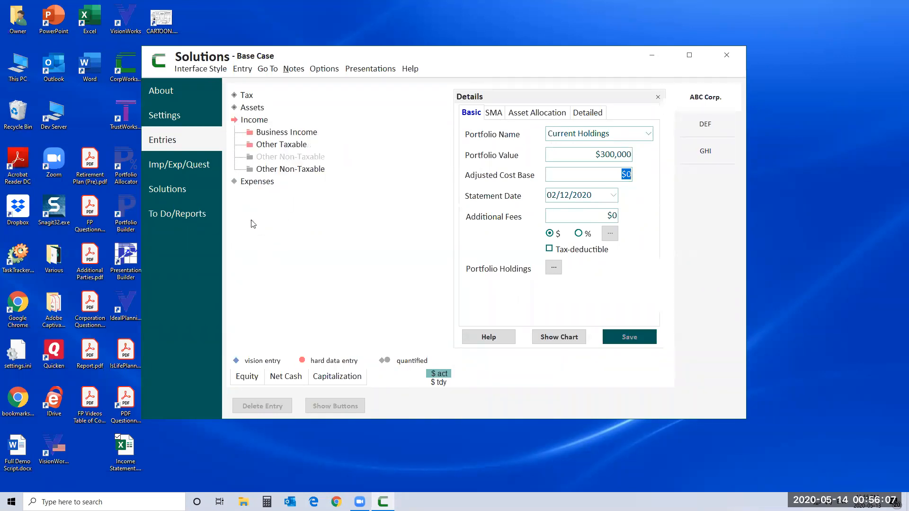
click(286, 133)
click(294, 160)
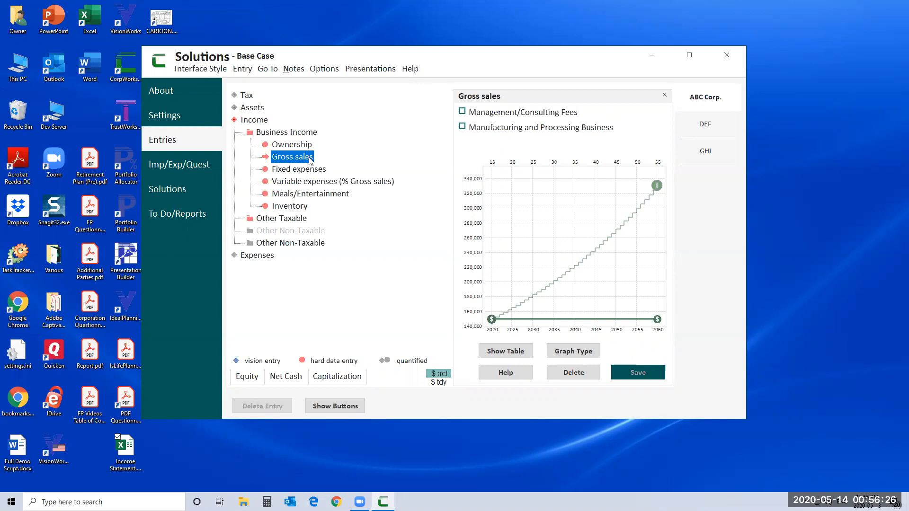
Add a Level Benefit UL life insurance policy to ABC Corp.'s assets, keeping the suggested entry name.
click(261, 111)
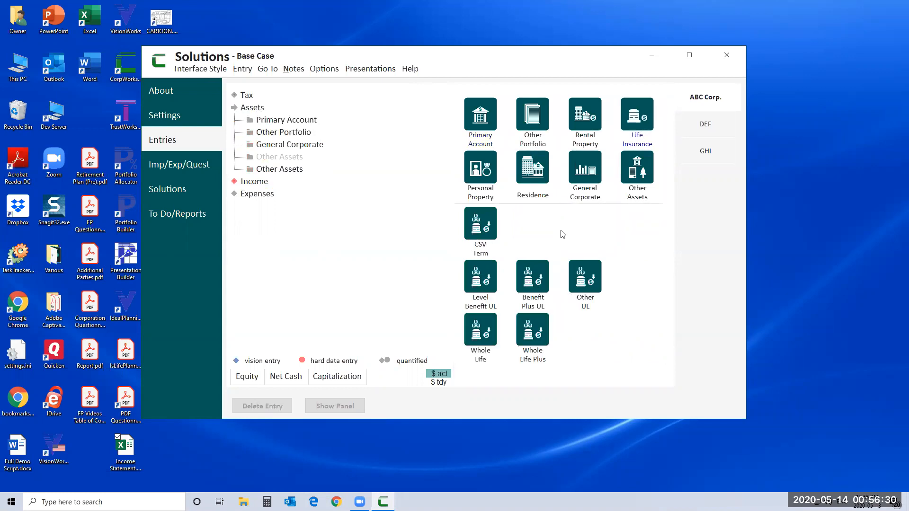
double_click(481, 287)
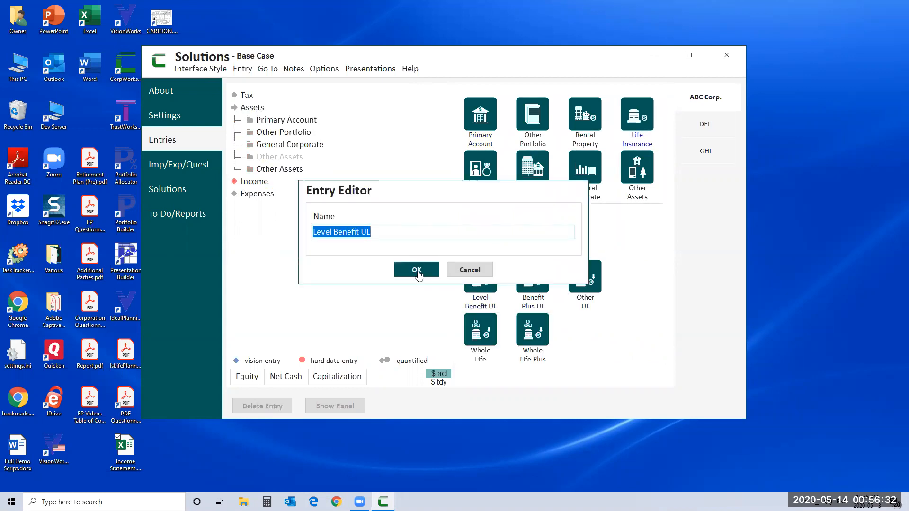
click(420, 270)
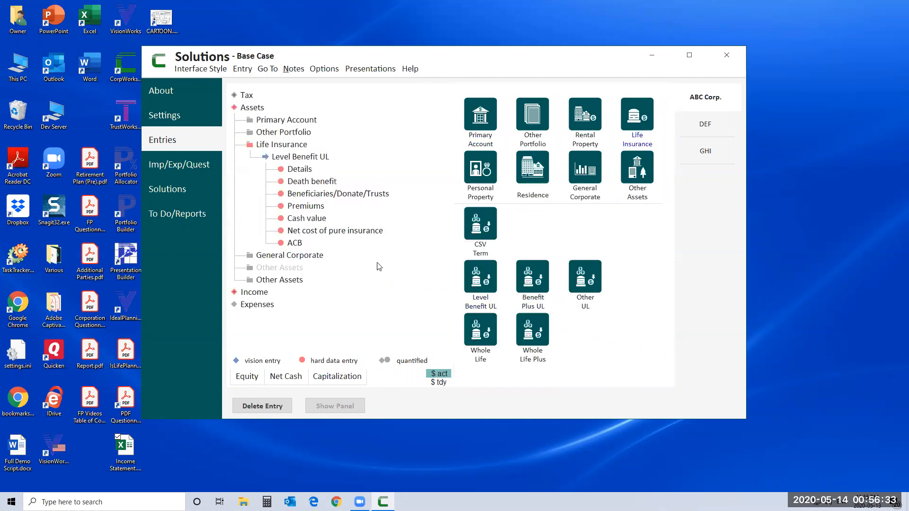
Examine the Premiums, Cash value and ACB graphs of the Level Benefit UL policy.
click(305, 206)
mouse_move(487, 288)
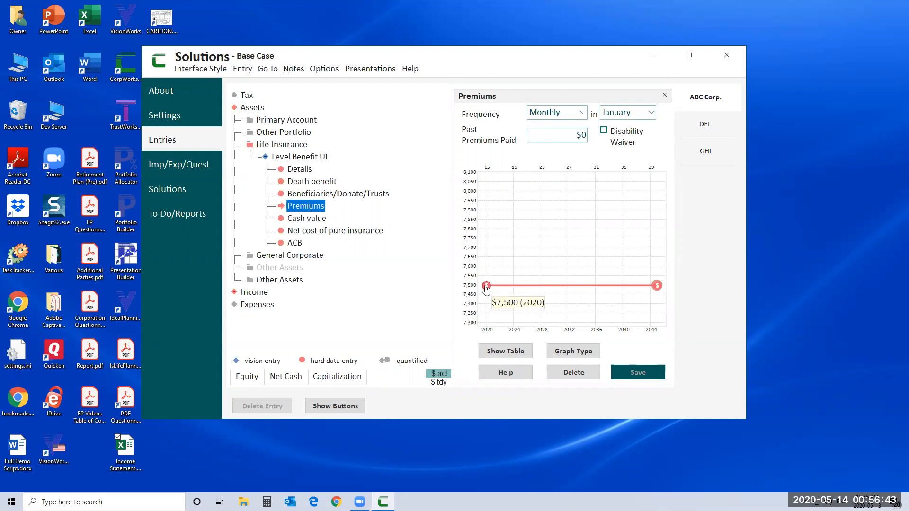
click(290, 219)
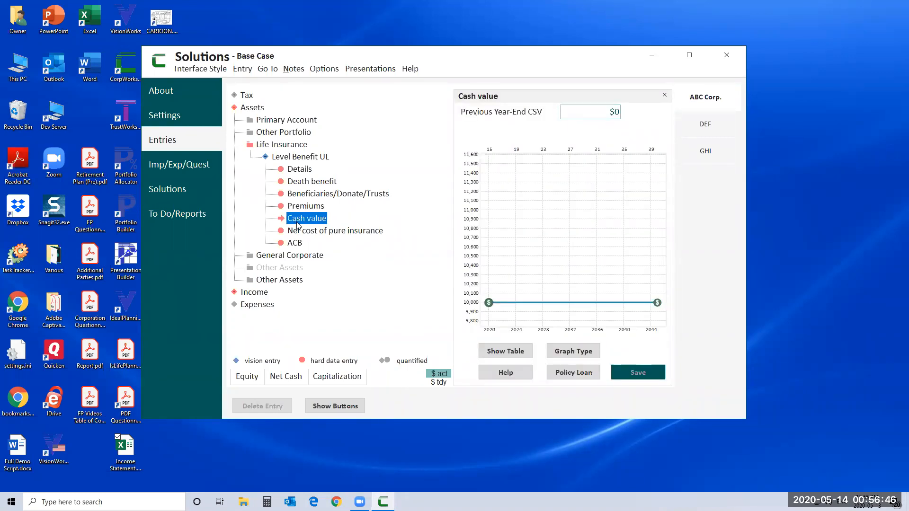
click(296, 243)
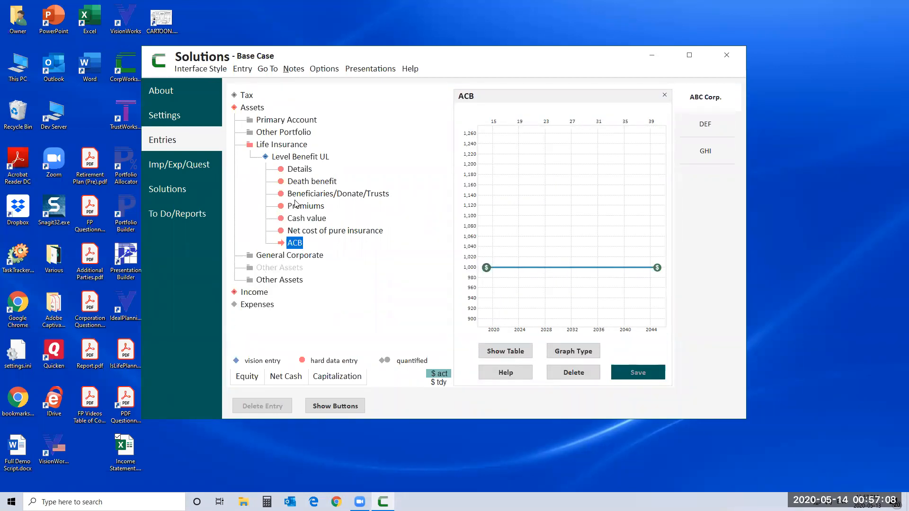
Review the Gross sales options and graph of the Business Income, close them, and list ABC Corp.'s asset folders.
click(254, 293)
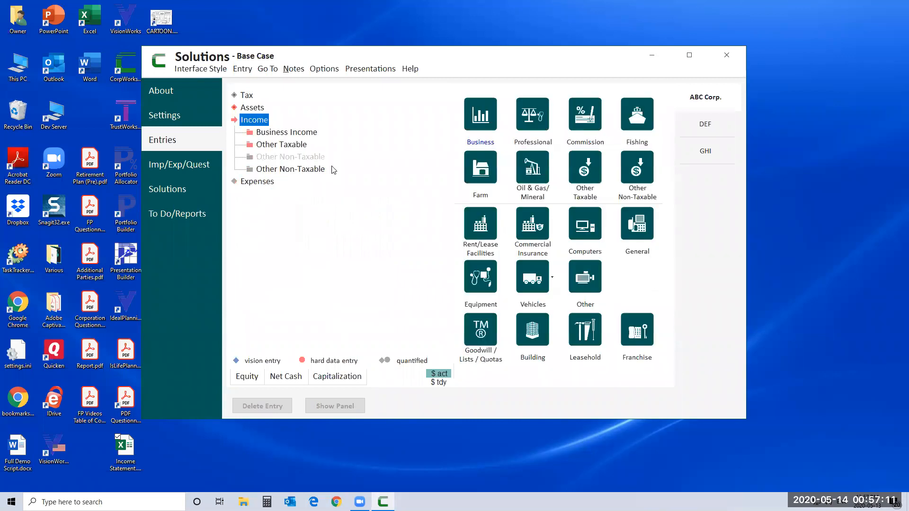
click(300, 134)
click(293, 157)
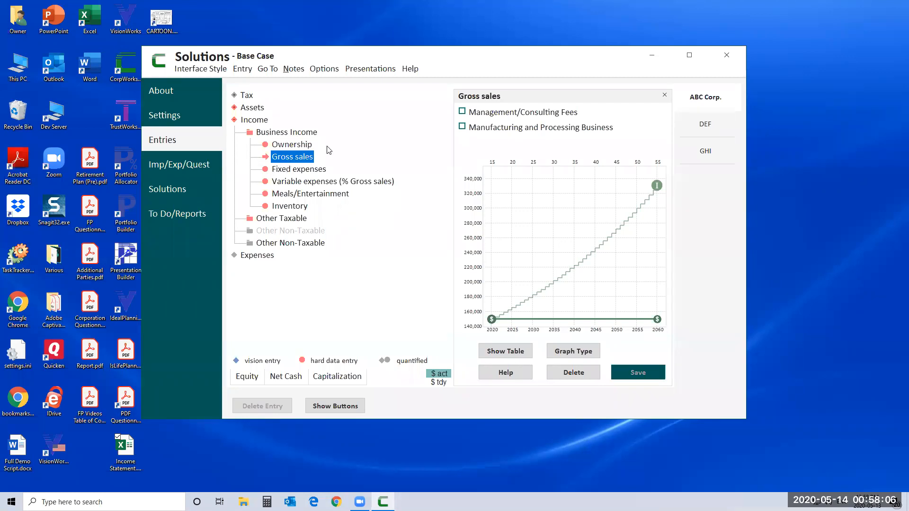
click(662, 96)
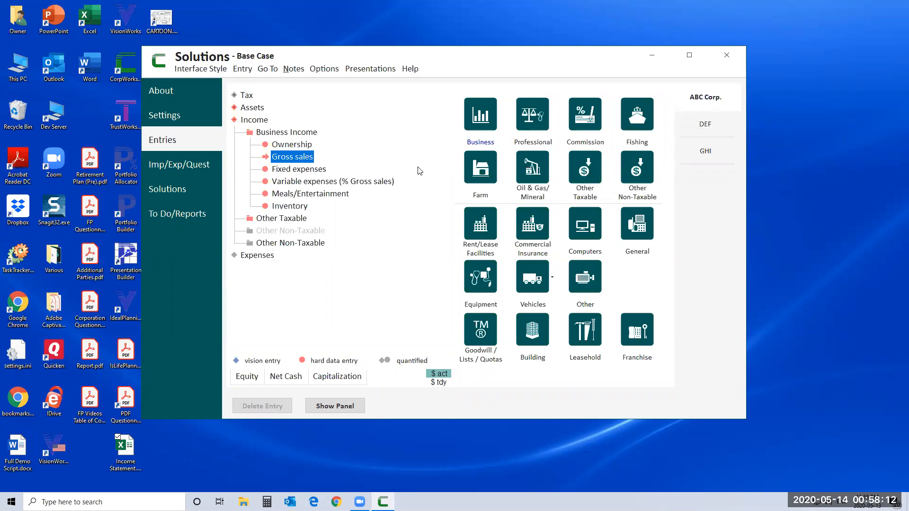
click(256, 108)
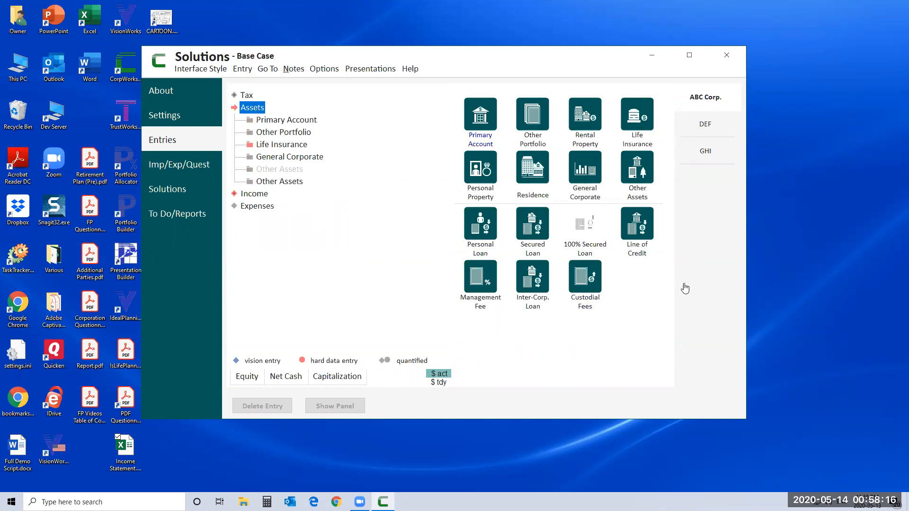
Add a private company shares entry to ABC Corp.'s other assets, keeping the suggested name.
click(647, 190)
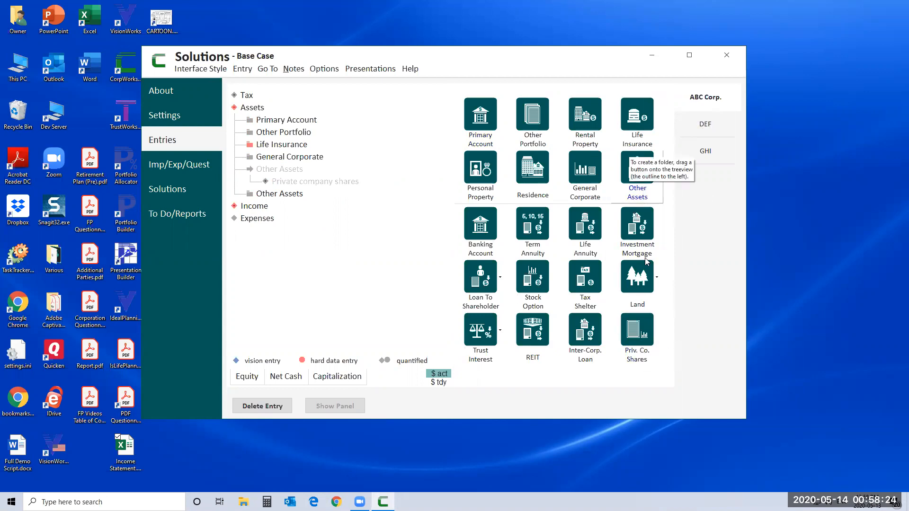
click(636, 340)
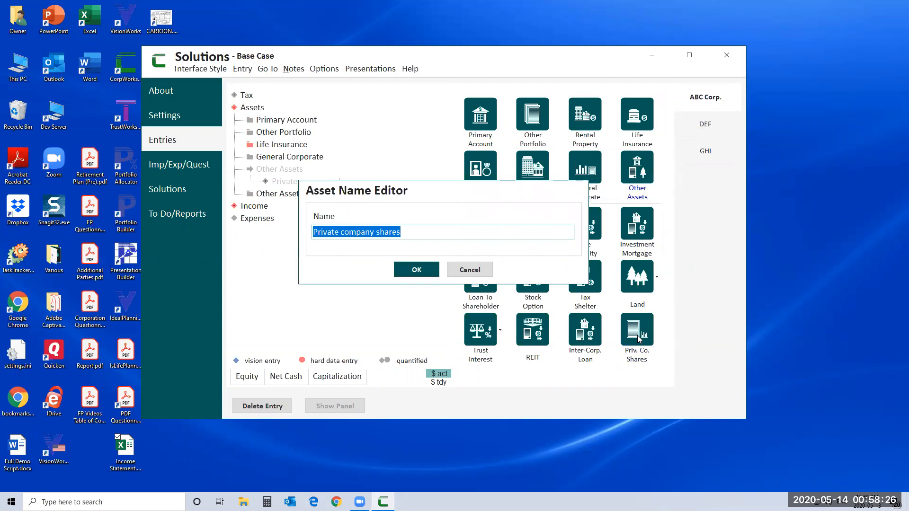
click(417, 270)
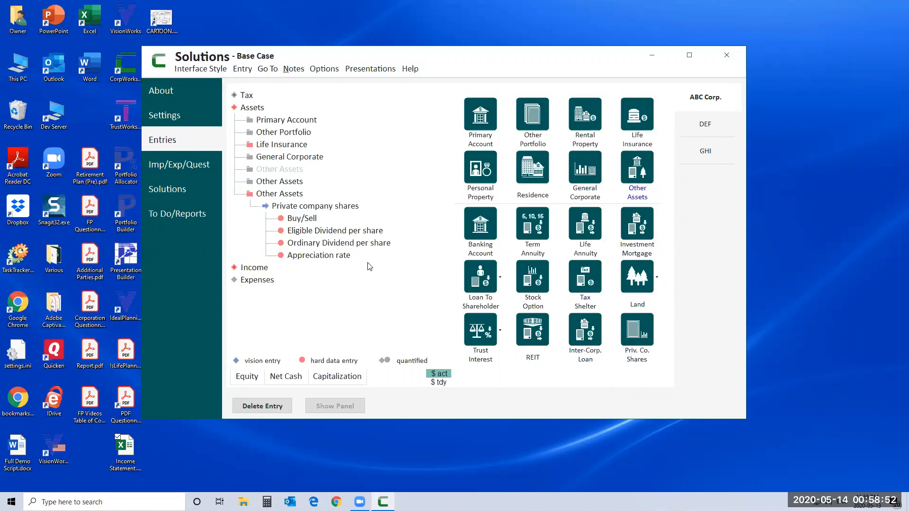
Record a purchase of 1000 private company shares at $10 per share, dated 01/01/2019.
click(314, 218)
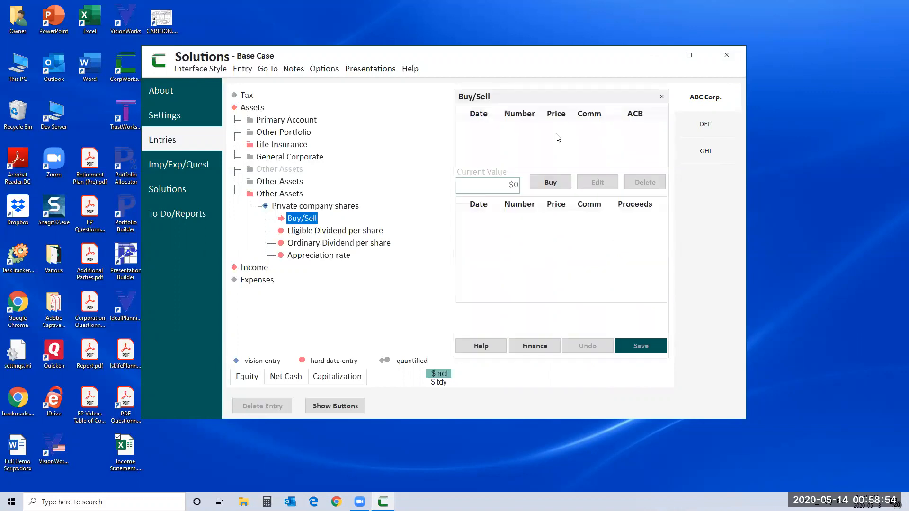
click(559, 182)
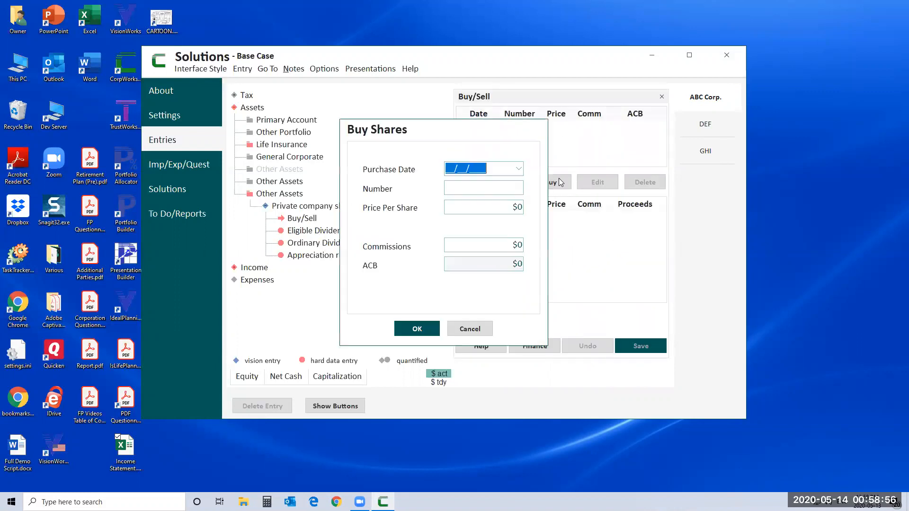
text(0101)
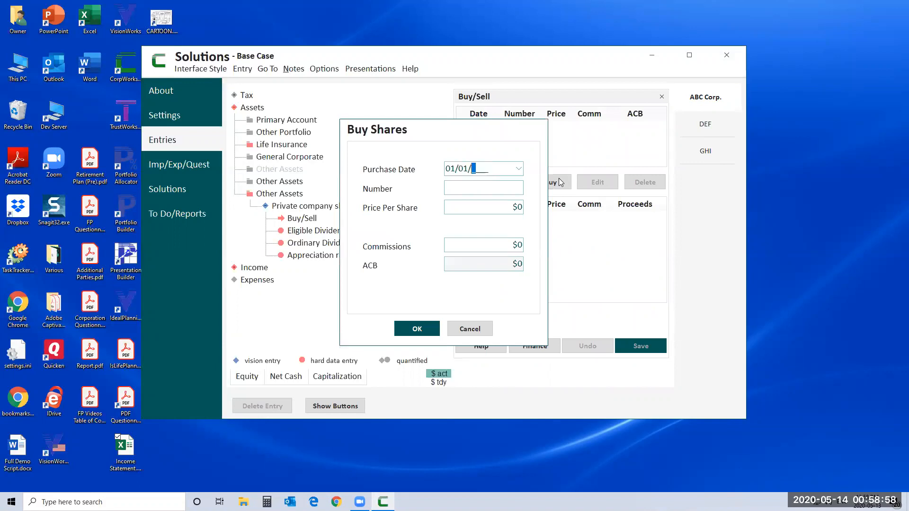
text(2)
text(019)
text(1000)
key(Tab)
text(10)
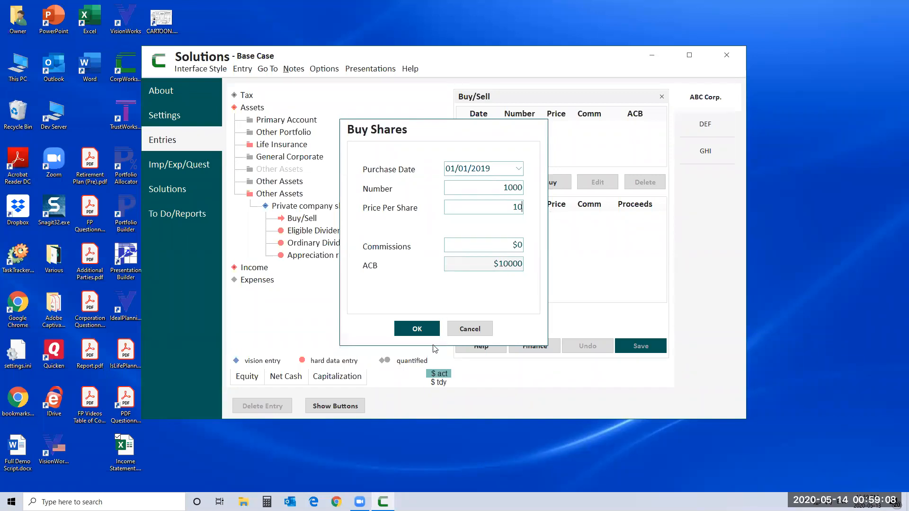
click(414, 330)
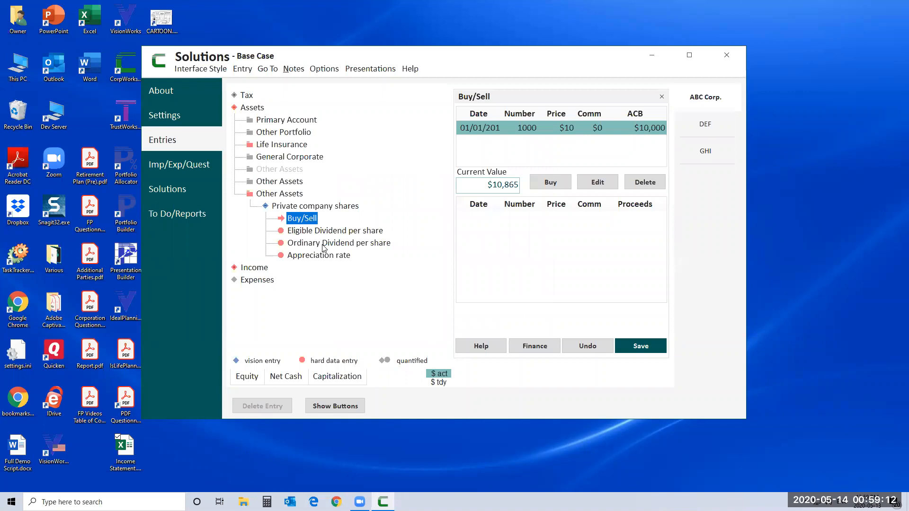
Set the private company shares' ordinary dividend per share to $50 from 2020 and save it.
click(324, 248)
click(417, 264)
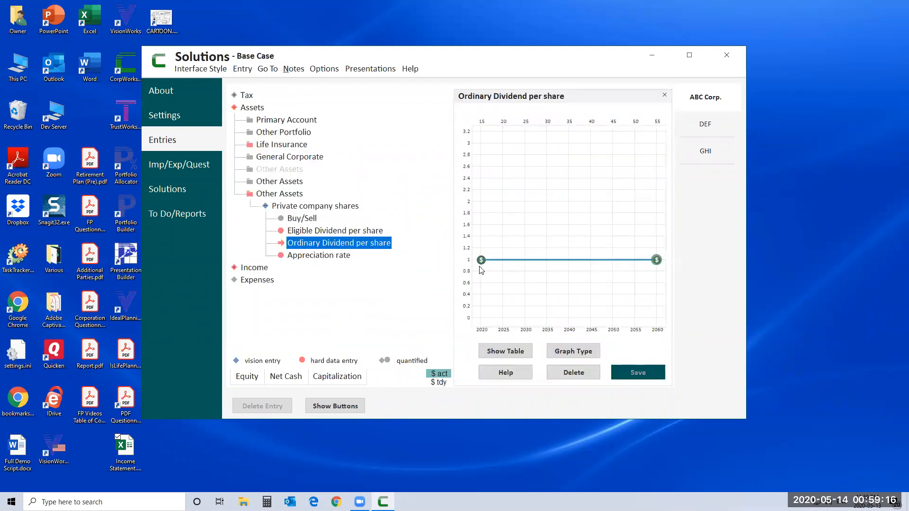
mouse_move(482, 265)
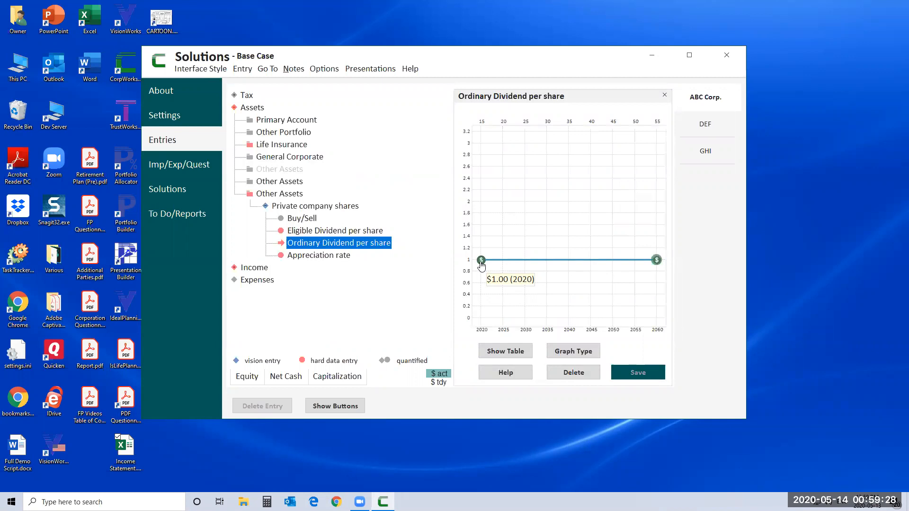
click(506, 351)
double_click(313, 105)
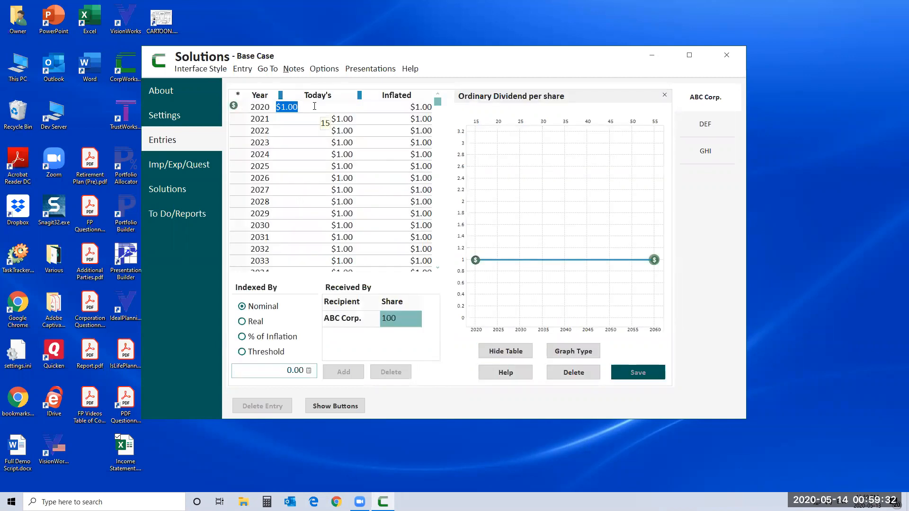
text(50)
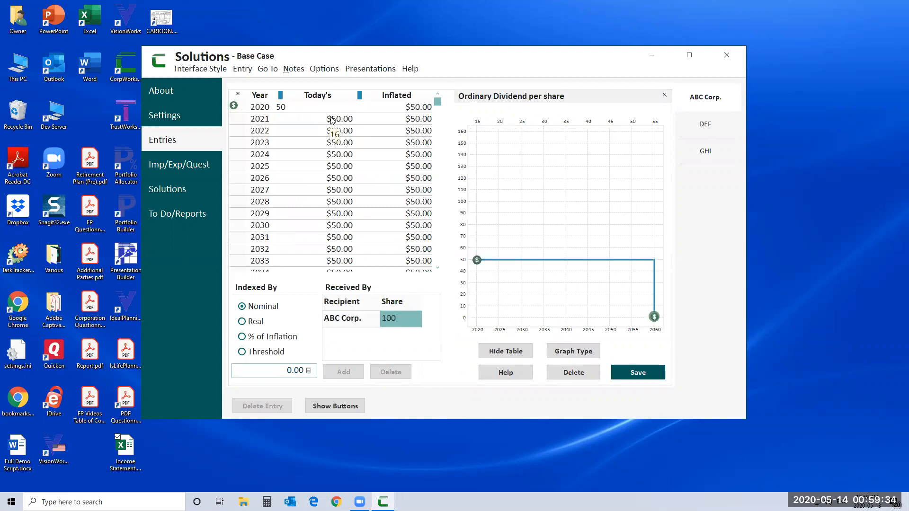
key(Return)
click(632, 374)
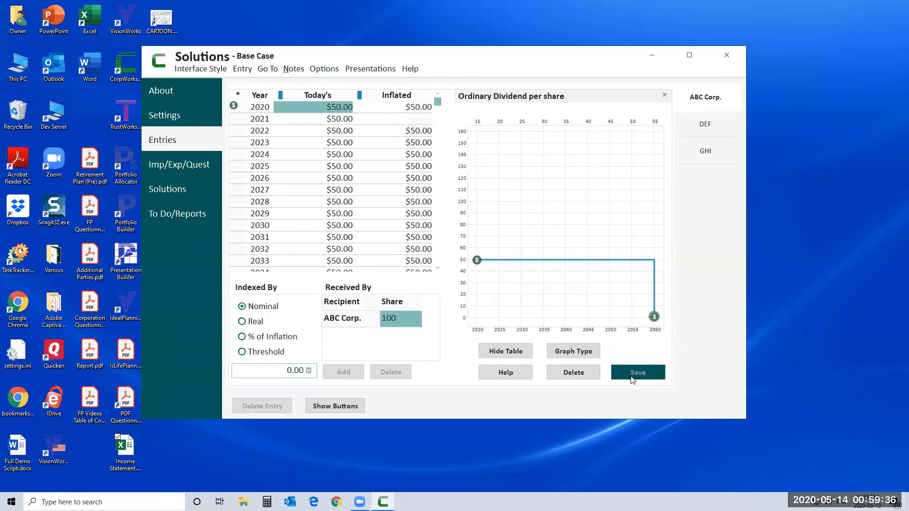
click(514, 361)
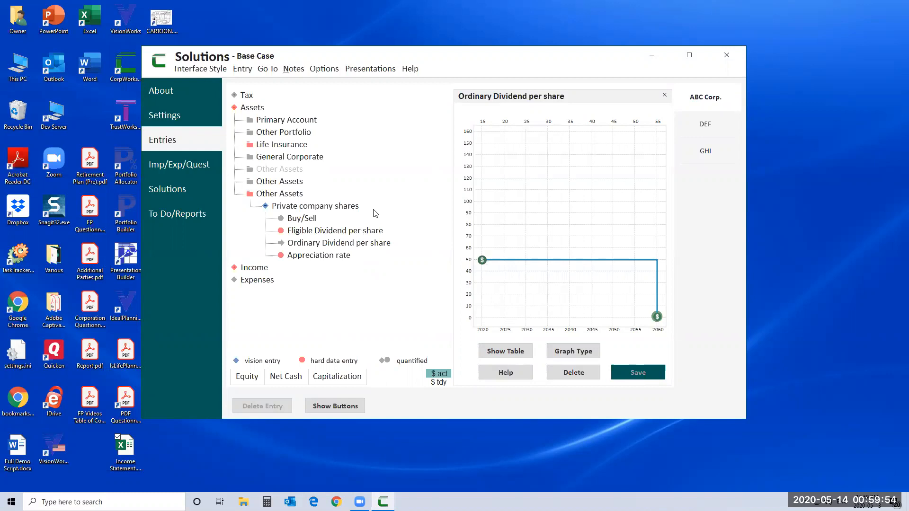
Review the purchase details of the private company shares without changing them, and close the Buy/Sell entry.
click(313, 222)
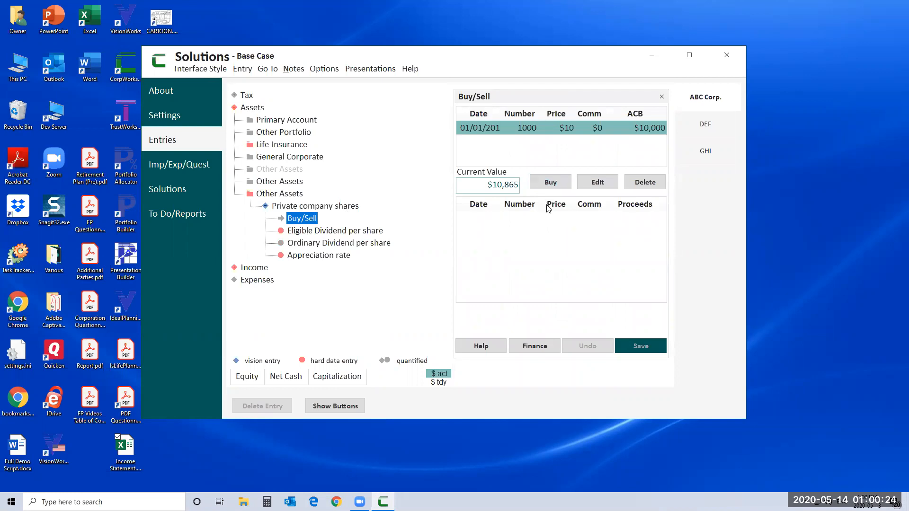
click(594, 186)
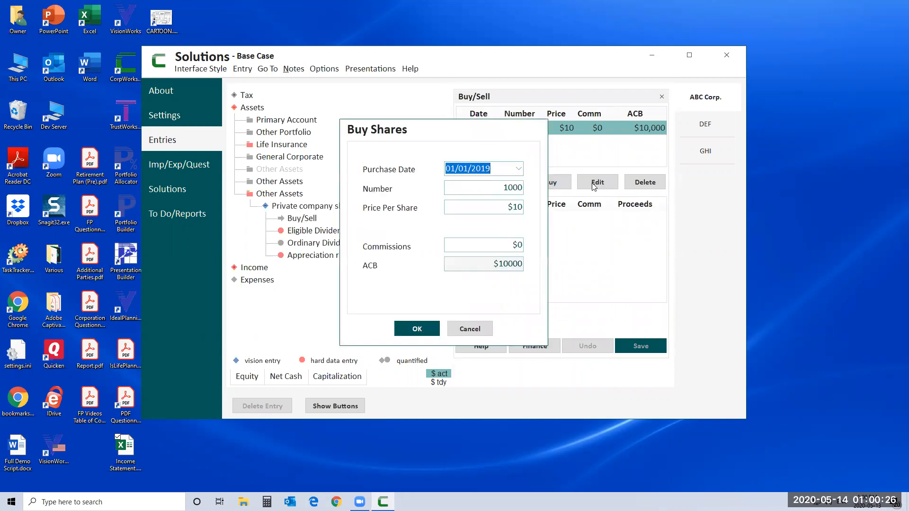
click(478, 330)
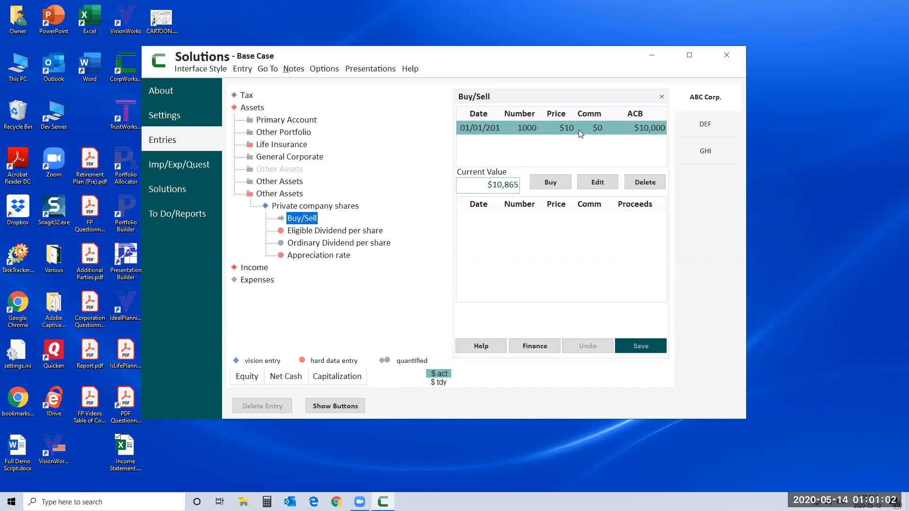
click(662, 98)
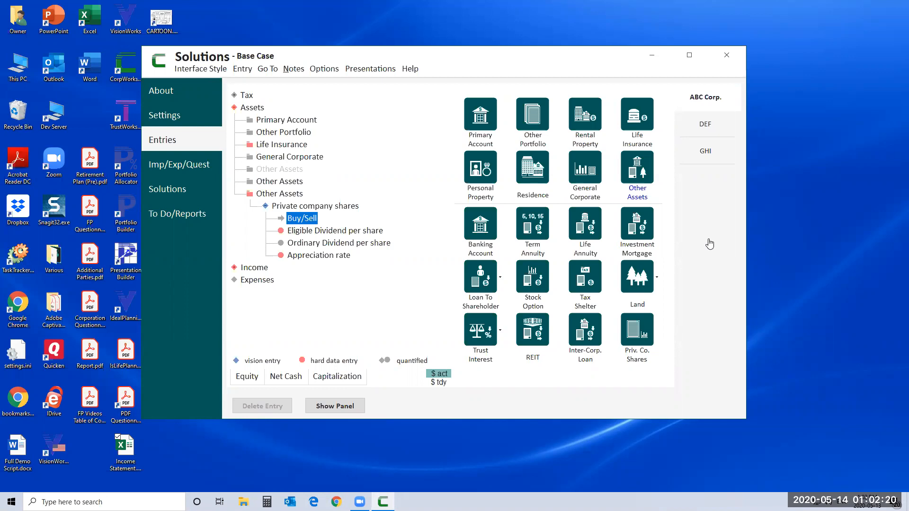
Examine the Capitalization results of ABC Corp. and GHI, and GHI's issued shares and debt.
click(178, 194)
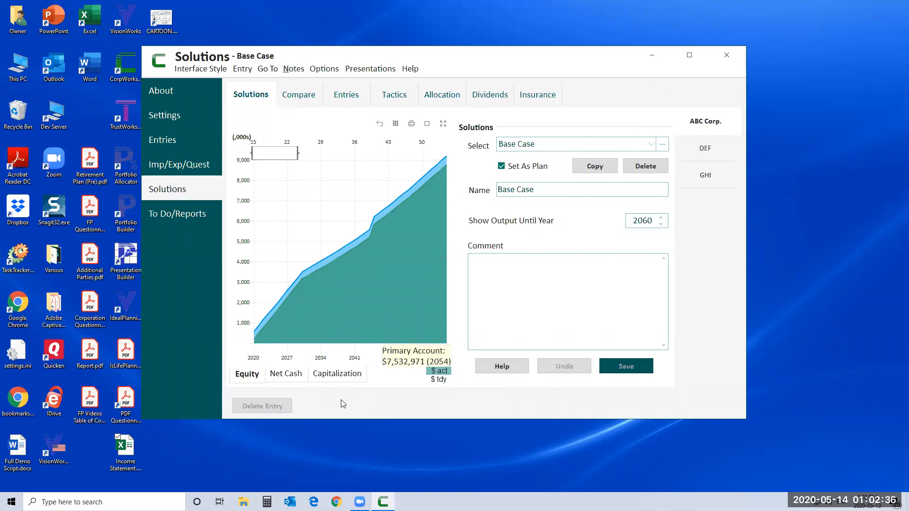
click(342, 377)
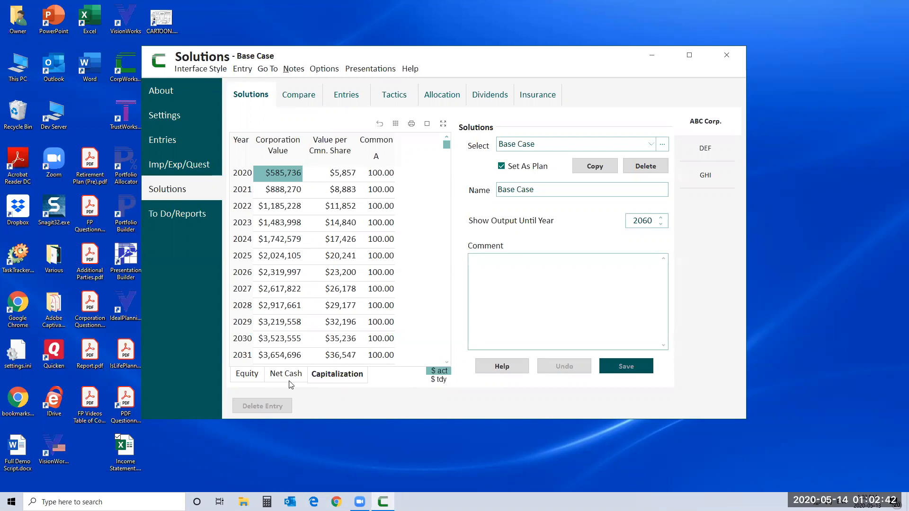
click(705, 175)
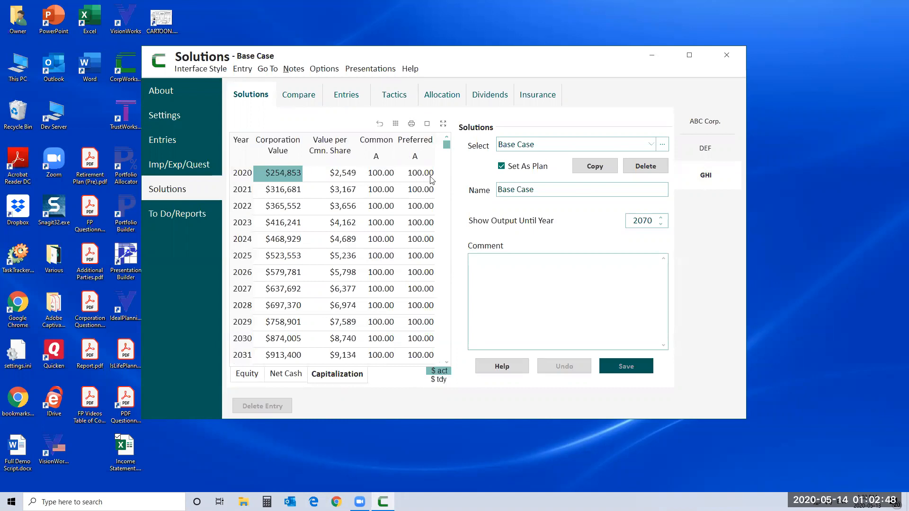
click(170, 95)
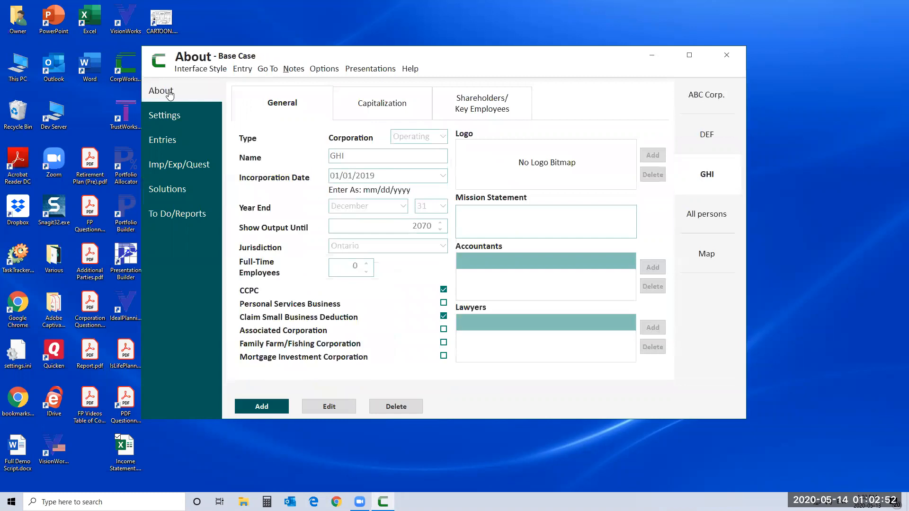
click(379, 106)
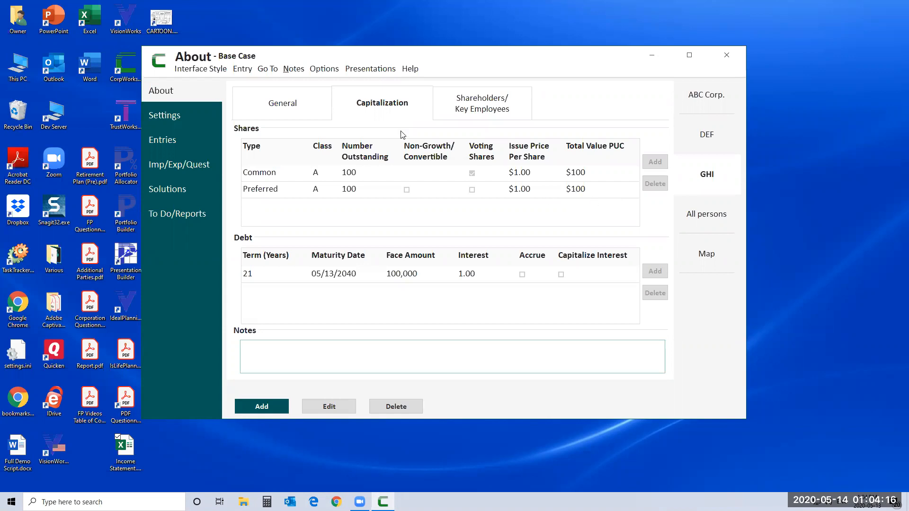
Review the valuation methods available in GHI's solution tactics, leaving Equity selected.
click(176, 189)
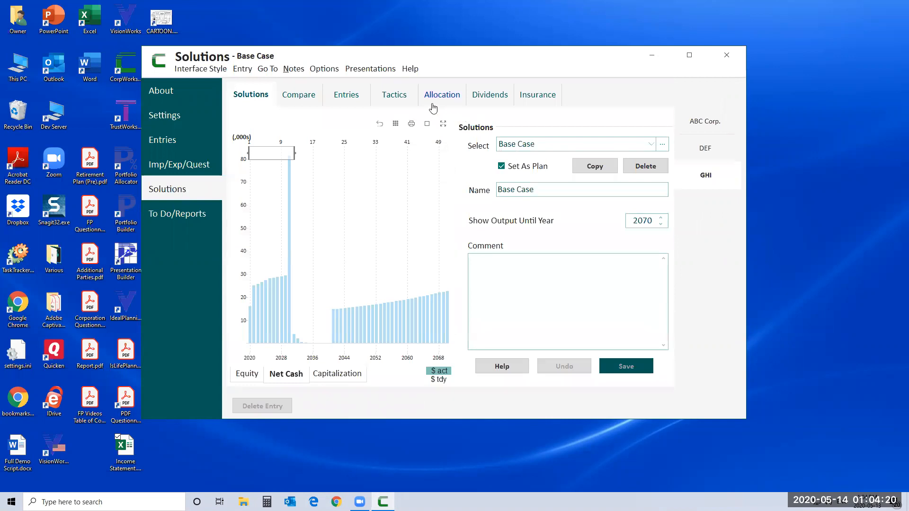
click(401, 95)
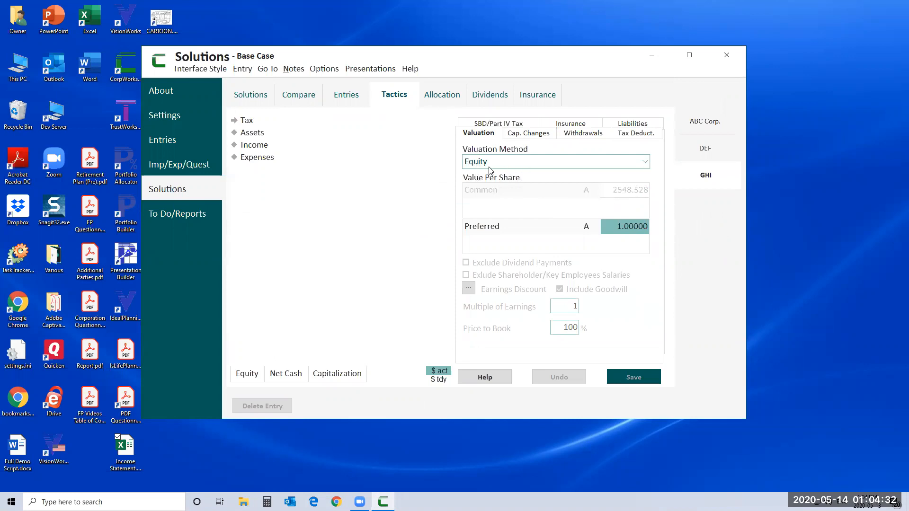
click(648, 163)
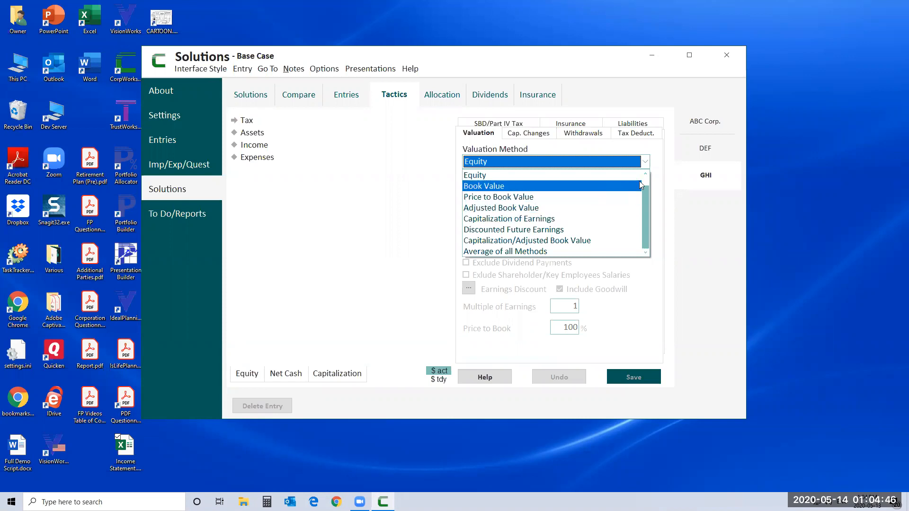
click(689, 208)
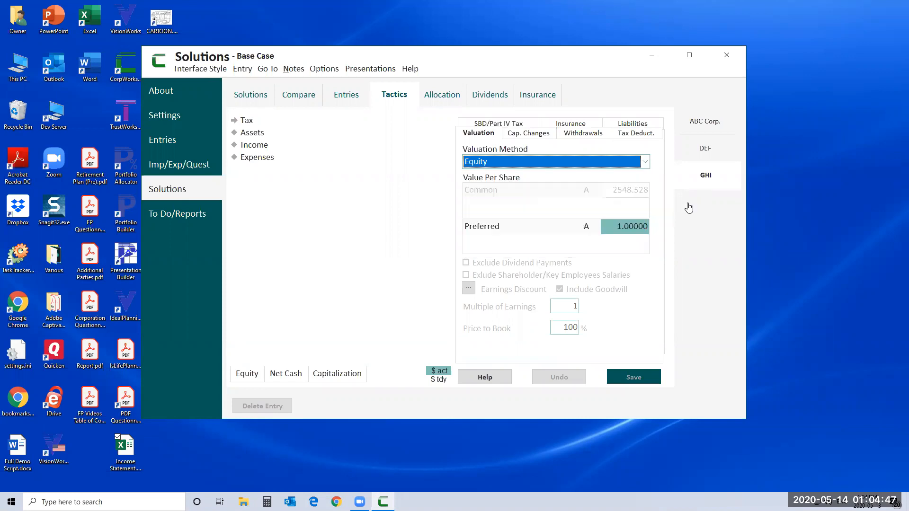
Set the value per share of GHI's Preferred A shares to 10000 and save the valuation.
click(609, 226)
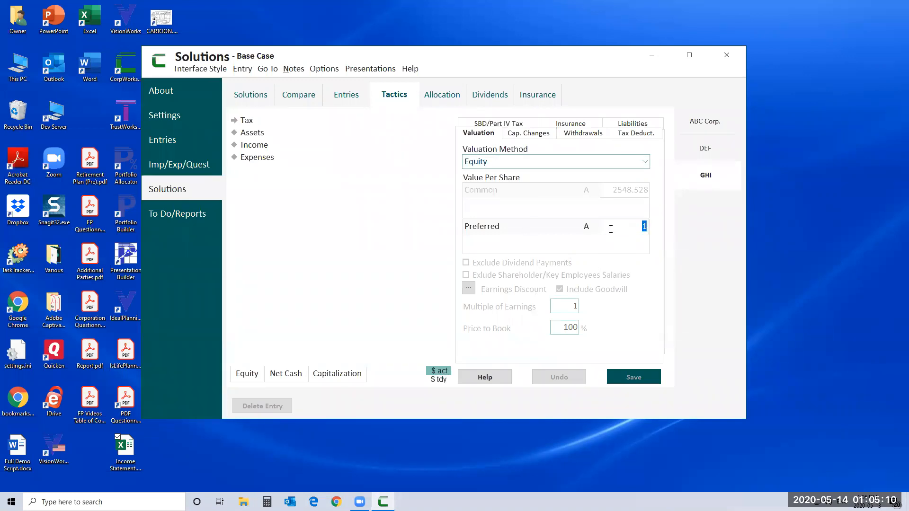
text(10000)
key(Return)
click(632, 378)
Examine GHI's Capitalization table and break down its equity to the Estate Freeze Preferred Shares liability over time.
click(339, 379)
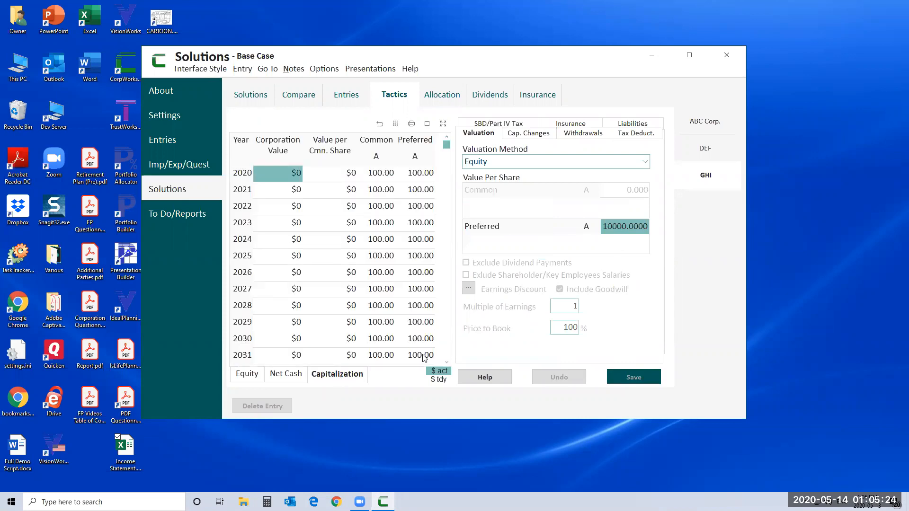
click(447, 362)
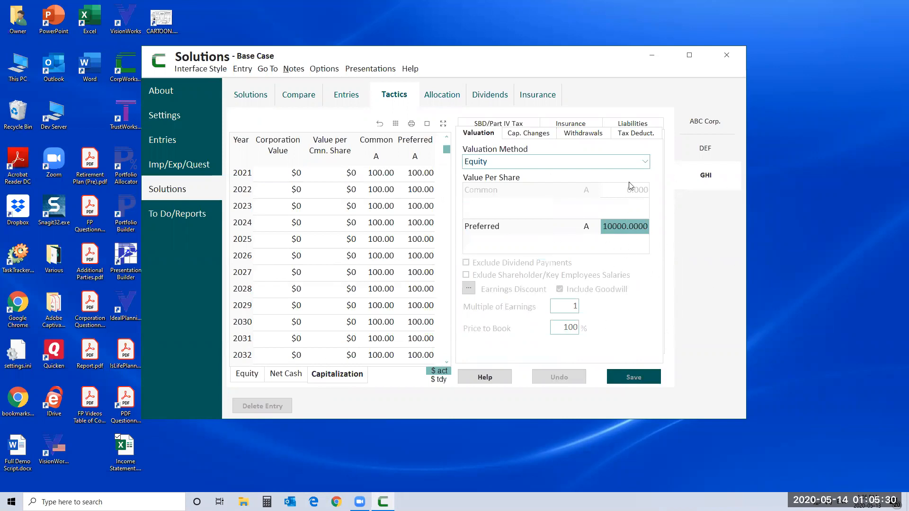
click(244, 375)
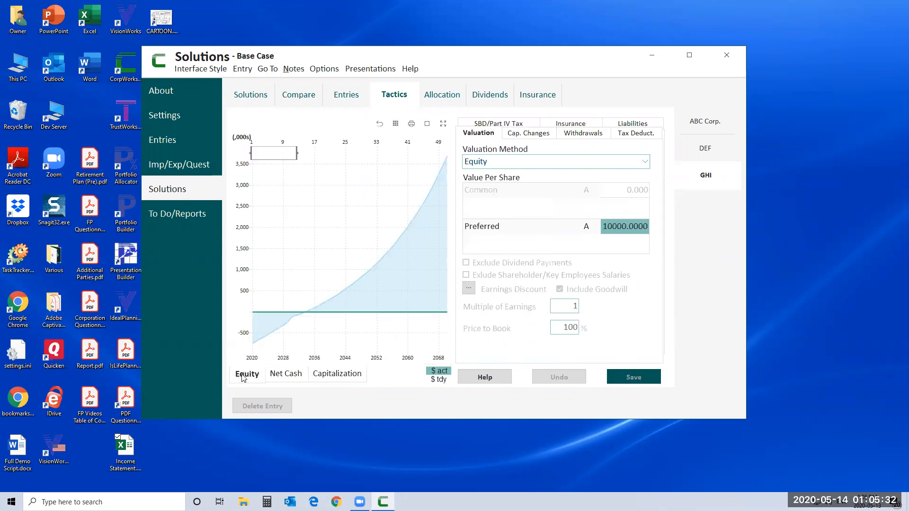
click(427, 124)
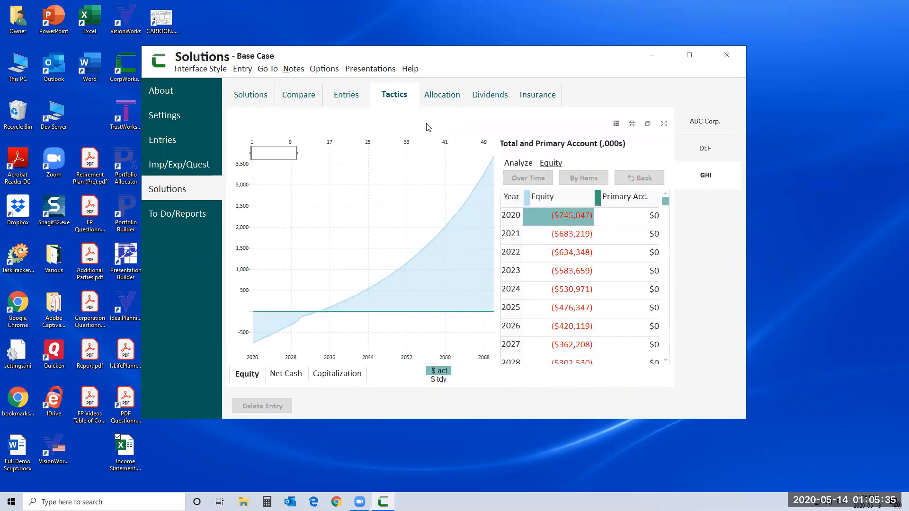
click(577, 220)
click(649, 216)
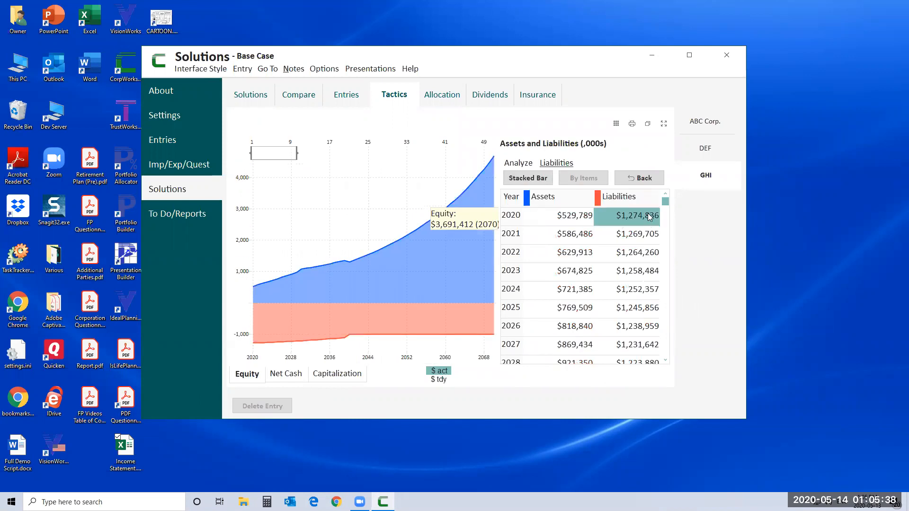
click(649, 217)
click(645, 253)
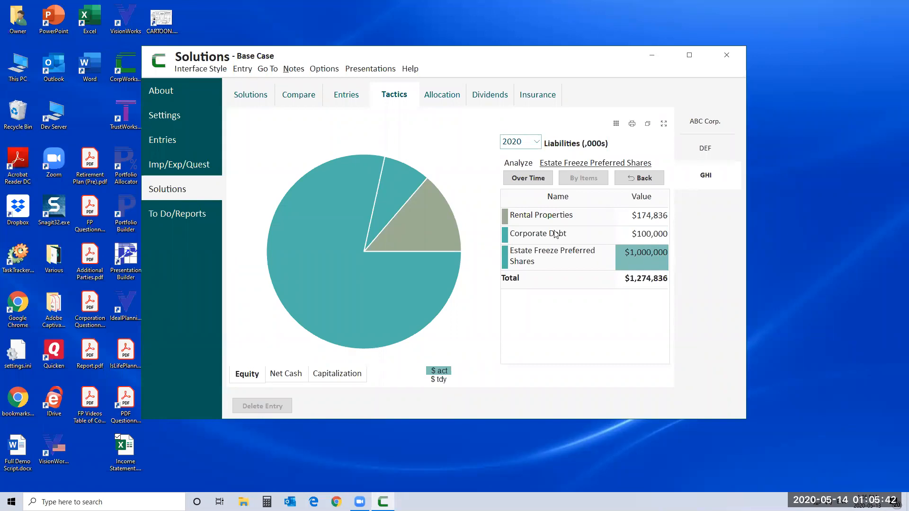
click(529, 181)
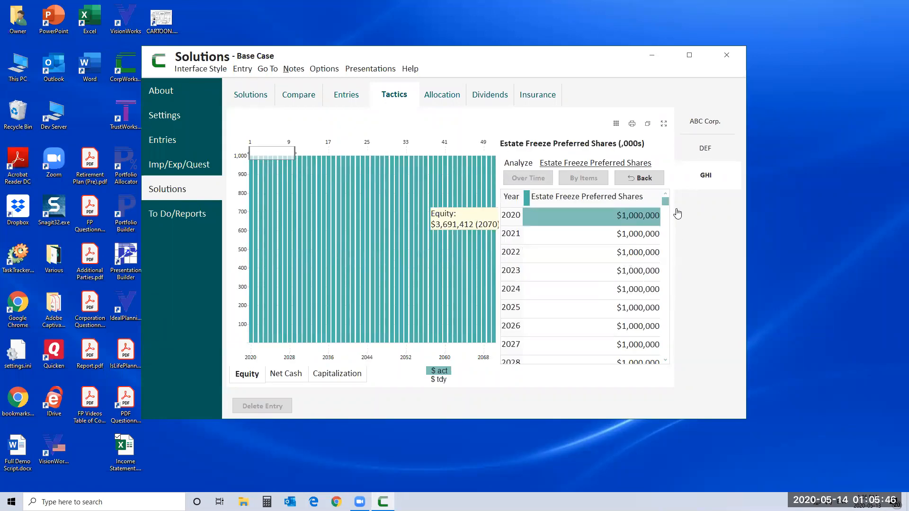
click(647, 124)
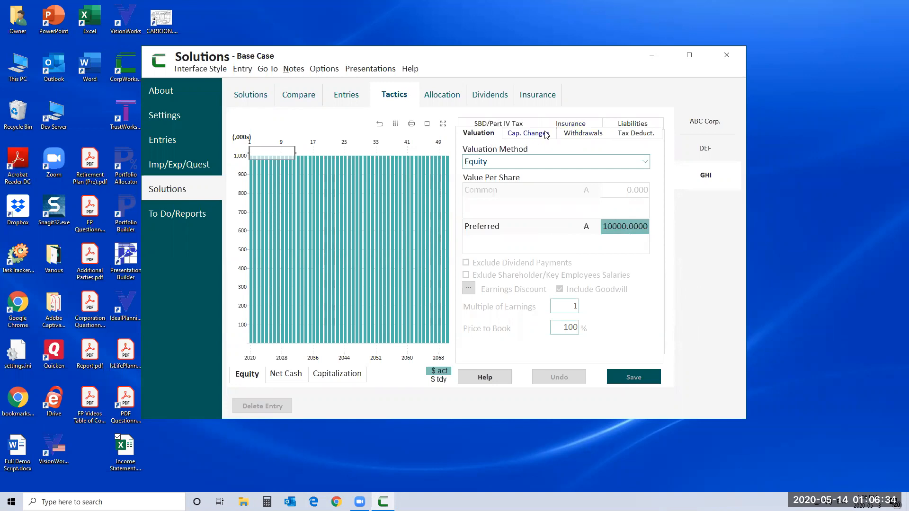
Open the dividend settings of GHI's Base Case solution.
click(490, 94)
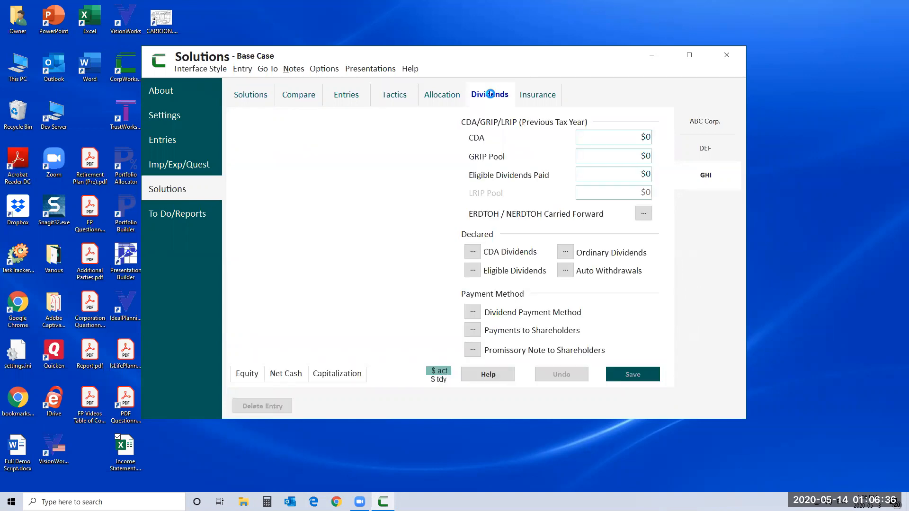